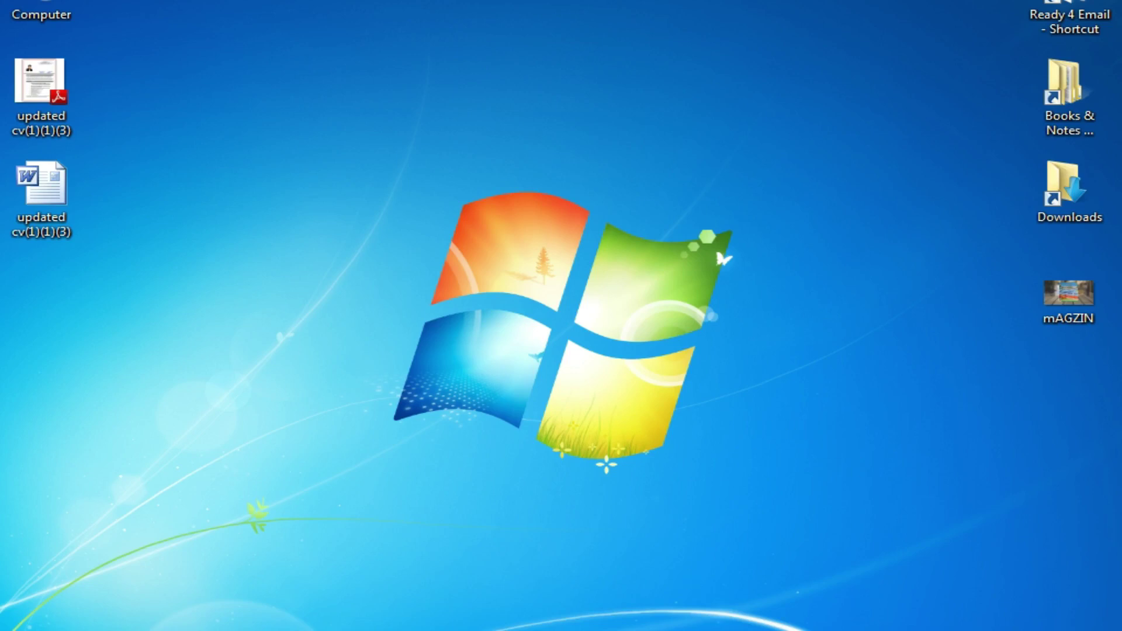
- Refresh the desktop and switch to CorelDRAW with the blank Untitled-1 document
{"action": "right_click", "coordinate": [328, 248]}
{"action": "left_click", "coordinate": [368, 300]}
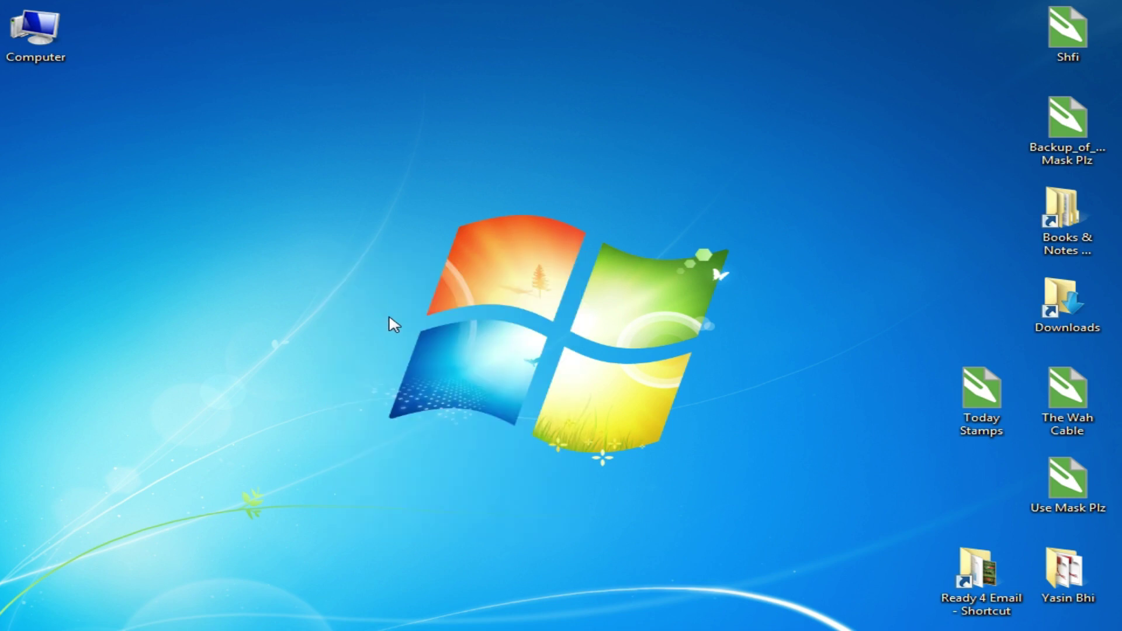
{"action": "left_click", "coordinate": [626, 606]}
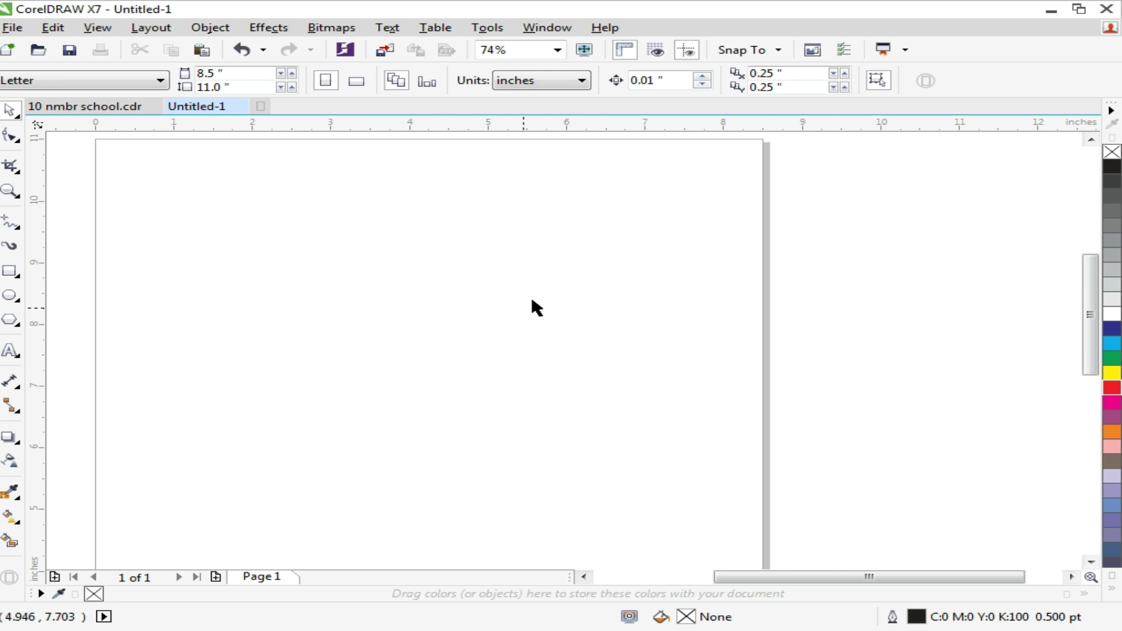
- Draw a horizontal rectangle about 1.65 by 0.52 inches near the page's upper-left corner
{"action": "scroll", "coordinate": [456, 366], "scroll_direction": "up", "scroll_amount": 1}
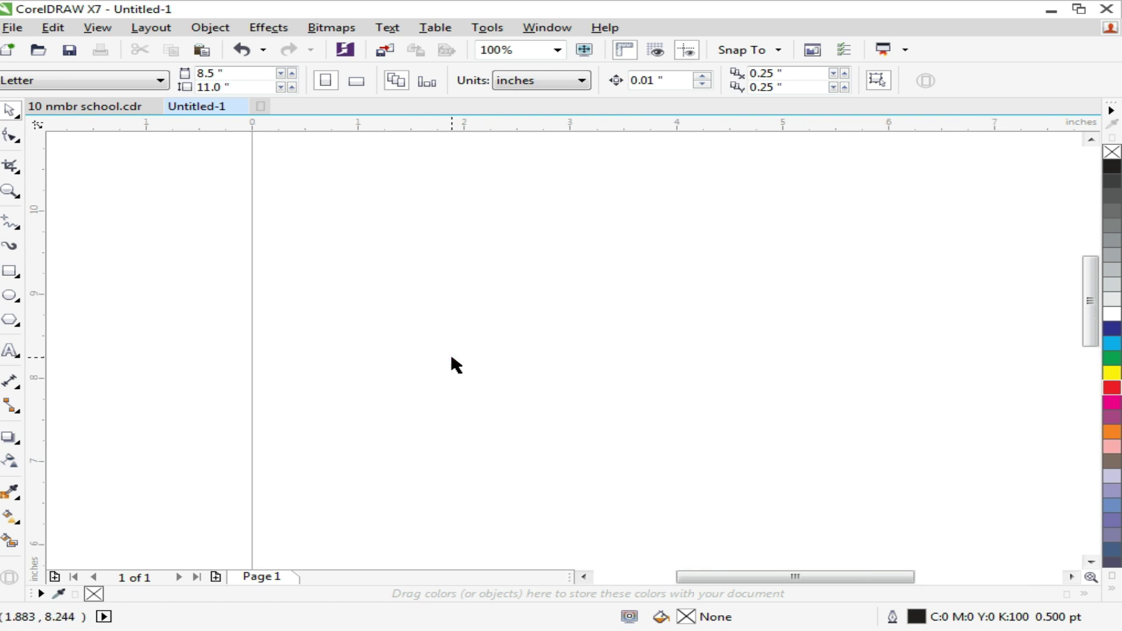
{"action": "left_click", "coordinate": [9, 271]}
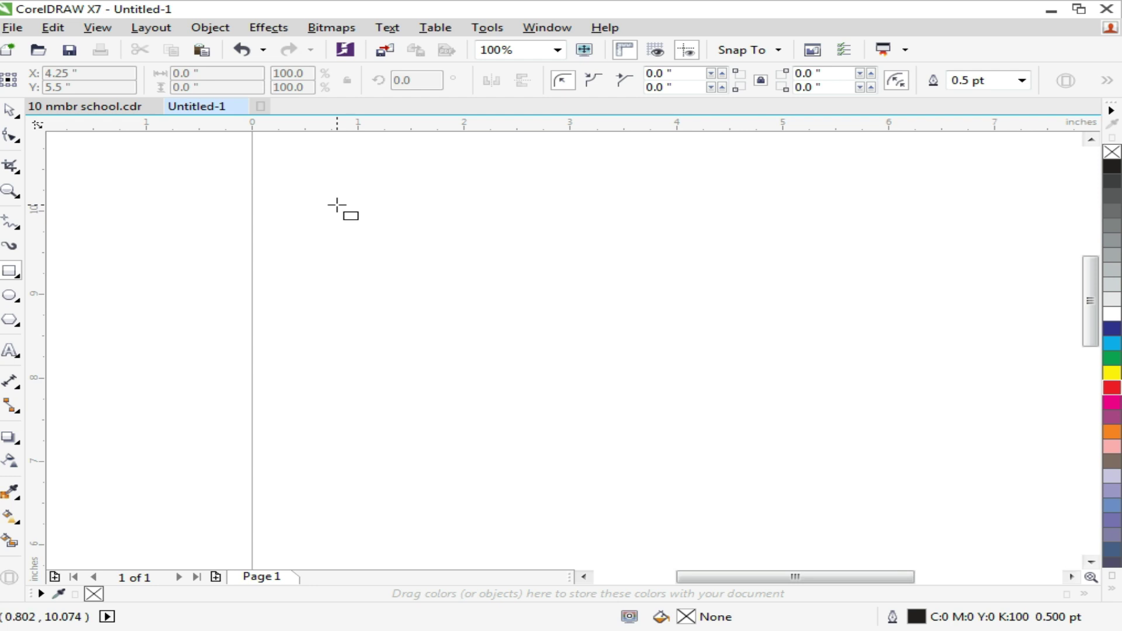
{"action": "left_click_drag", "start_coordinate": [311, 200], "coordinate": [487, 243]}
{"action": "key", "text": "z"}
{"action": "left_click_drag", "start_coordinate": [215, 152], "coordinate": [609, 260]}
{"action": "left_click", "coordinate": [711, 383]}
- Create a scaled-down copy of the rectangle, about 0.6 by 0.19 inches, in its upper-right corner and fill it red
{"action": "left_click", "coordinate": [441, 318]}
{"action": "scroll", "coordinate": [396, 217], "scroll_direction": "down", "scroll_amount": 2}
{"action": "key", "text": "z"}
{"action": "left_click_drag", "start_coordinate": [195, 211], "coordinate": [720, 404]}
{"action": "left_click_drag", "start_coordinate": [246, 331], "coordinate": [459, 321]}
{"action": "left_click", "coordinate": [1112, 387]}
{"action": "left_click", "coordinate": [801, 512]}
{"action": "key", "text": "z"}
{"action": "left_click_drag", "start_coordinate": [160, 195], "coordinate": [771, 375]}
{"action": "left_click_drag", "start_coordinate": [932, 492], "coordinate": [196, 269]}
{"action": "key", "text": "shift+F2"}
{"action": "left_click", "coordinate": [520, 177]}
{"action": "left_click_drag", "start_coordinate": [799, 282], "coordinate": [777, 313]}
{"action": "key", "text": "ctrl+z"}
{"action": "left_click", "coordinate": [718, 163]}
{"action": "scroll", "coordinate": [708, 210], "scroll_direction": "down", "scroll_amount": 2}
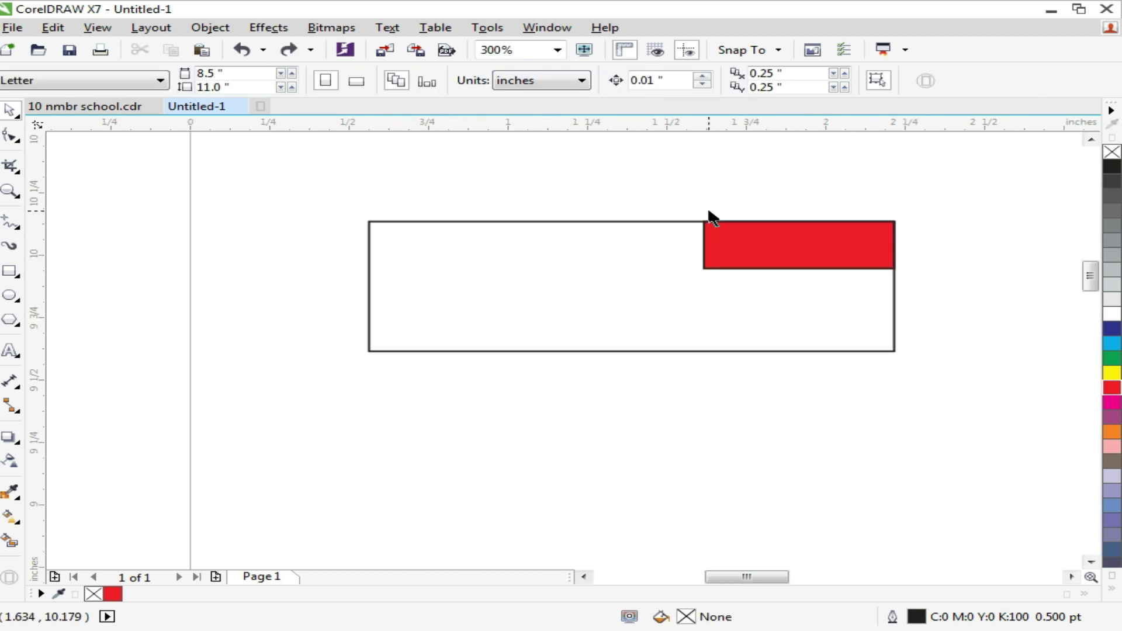
- Move the red rectangle straight below the outlined one, and align it back to the outlined rectangle's vertical and horizontal center
{"action": "left_click", "coordinate": [735, 237]}
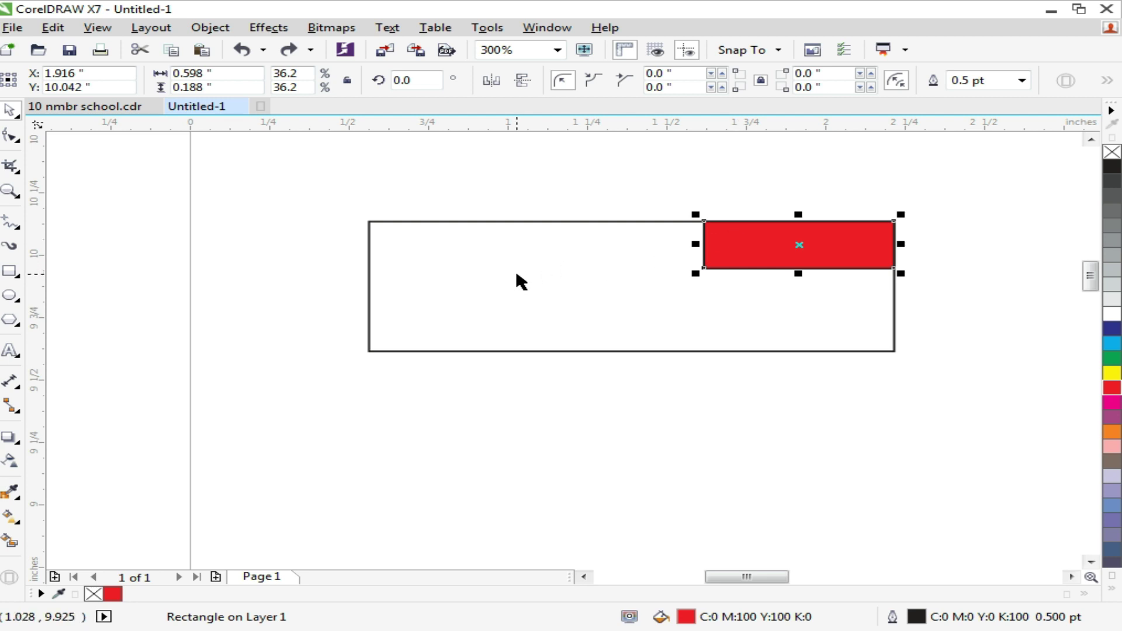
{"action": "left_click", "coordinate": [648, 449]}
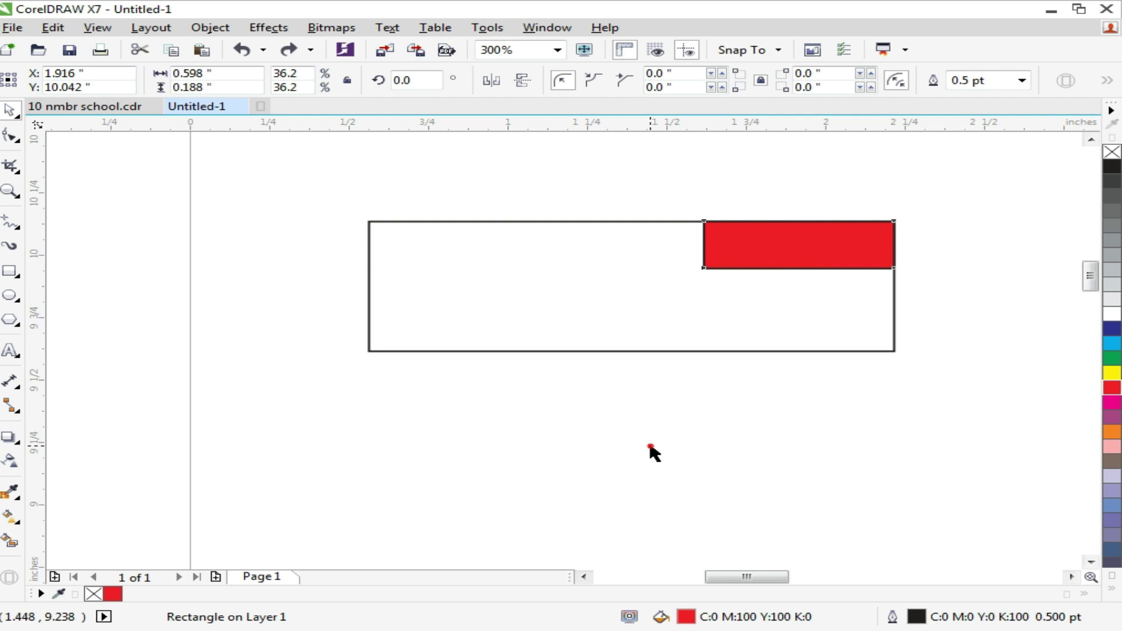
{"action": "left_click_drag", "start_coordinate": [796, 242], "coordinate": [796, 474]}
{"action": "left_click", "coordinate": [739, 292], "text": "shift"}
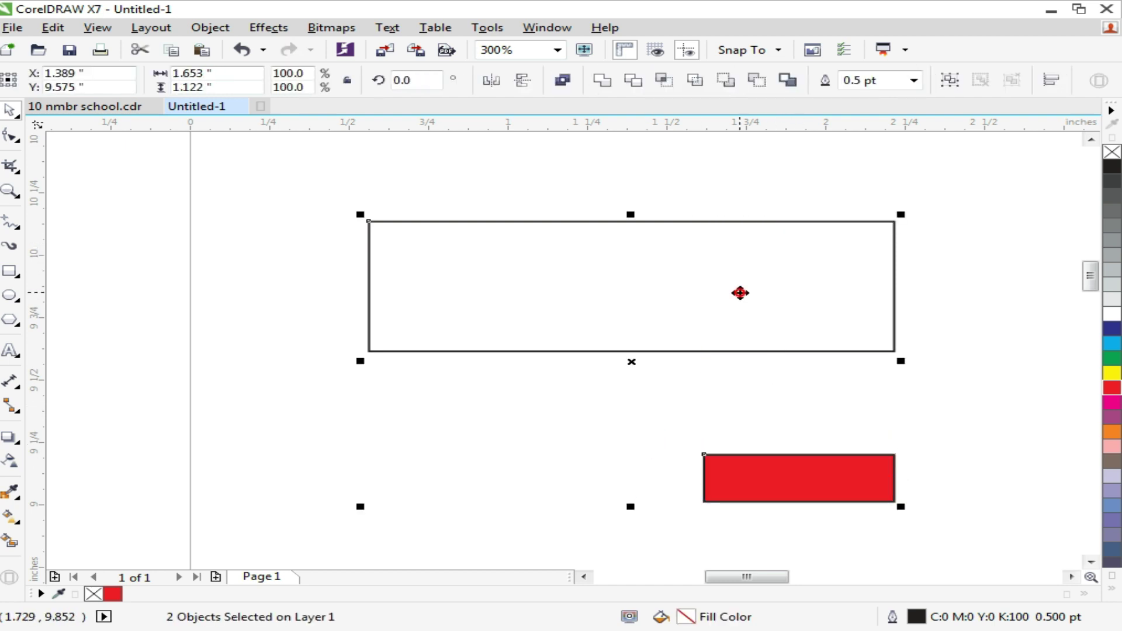
{"action": "key", "text": "e"}
{"action": "key", "text": "c"}
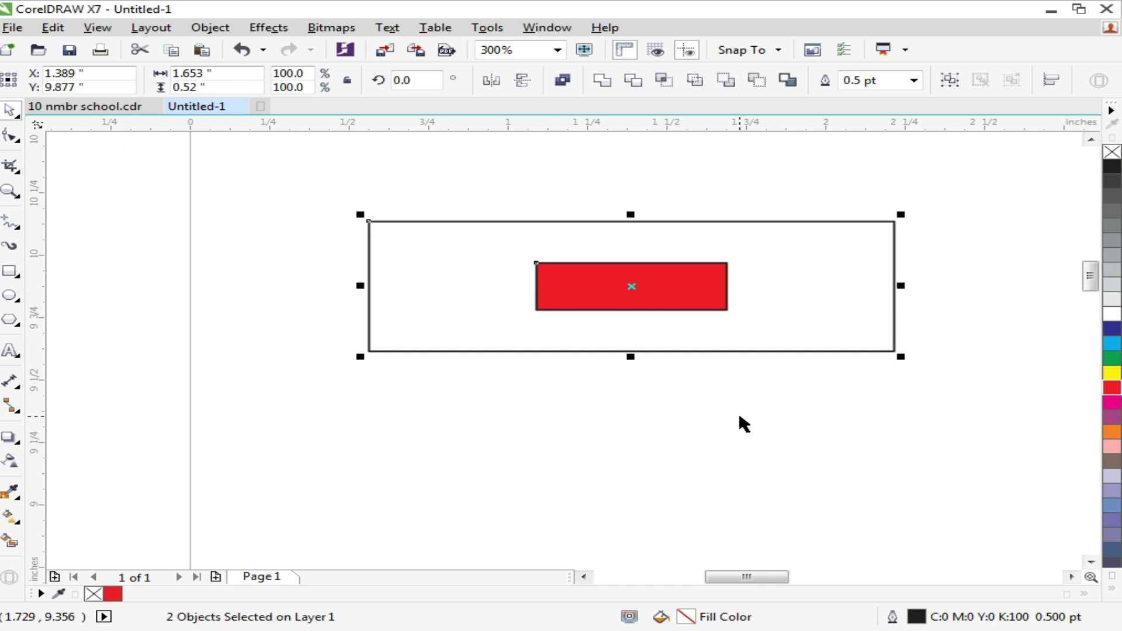
{"action": "left_click", "coordinate": [739, 416]}
- Shift the red rectangle toward the outlined rectangle's upper-right area and center it inside again in both directions
{"action": "left_click_drag", "start_coordinate": [653, 287], "coordinate": [784, 266]}
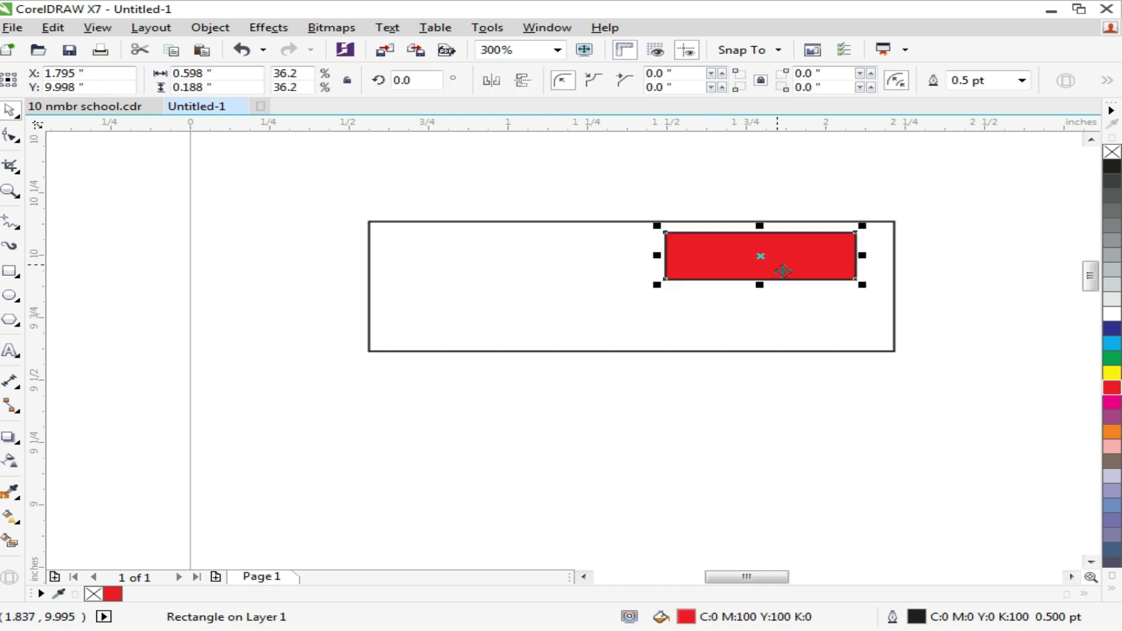
{"action": "left_click", "coordinate": [817, 321], "text": "shift"}
{"action": "key", "text": "e"}
{"action": "key", "text": "c"}
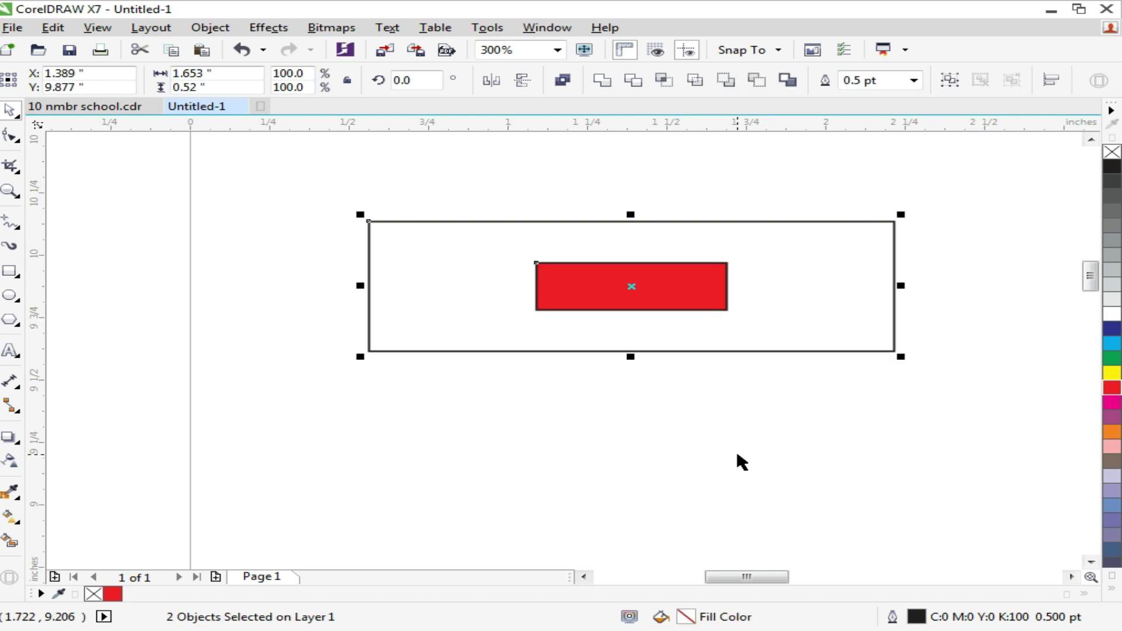
{"action": "left_click", "coordinate": [735, 453]}
- Select the red rectangle first and the outlined one last, and align red to the outline's left edge, followed by its right edge
{"action": "left_click", "coordinate": [643, 289]}
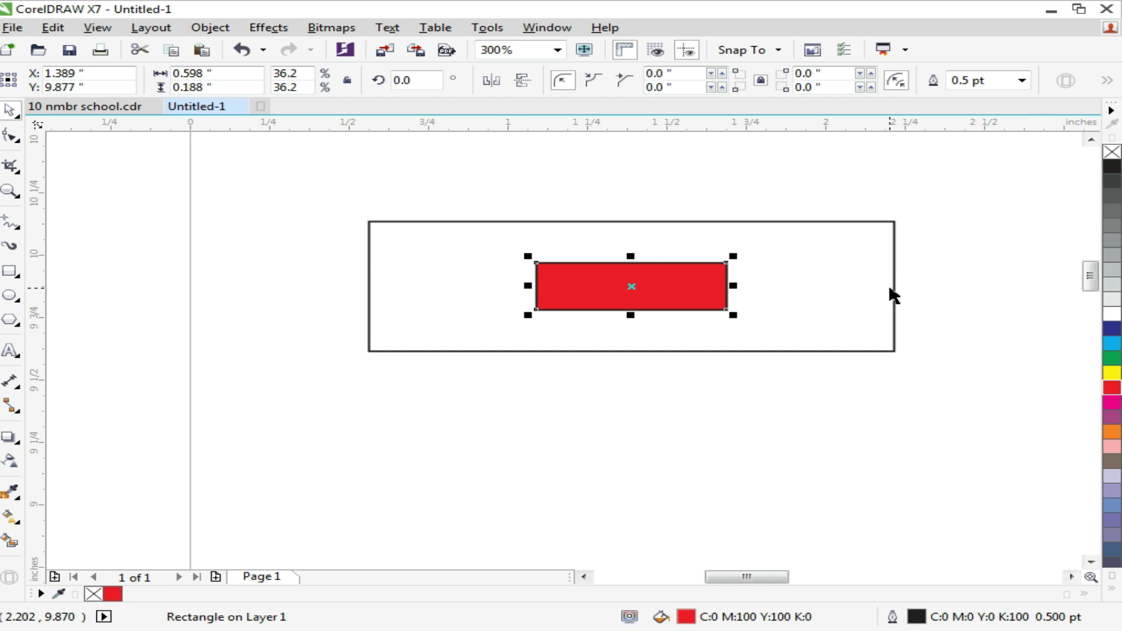
{"action": "left_click", "coordinate": [732, 406]}
{"action": "left_click", "coordinate": [614, 266]}
{"action": "left_click", "coordinate": [842, 222], "text": "shift"}
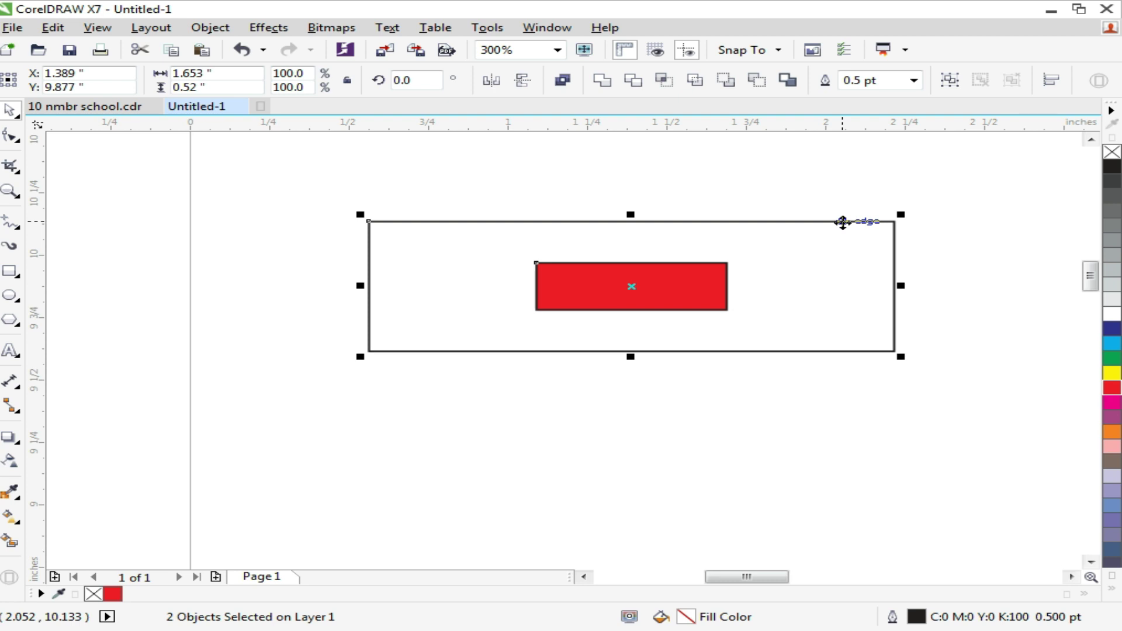
{"action": "key", "text": "l"}
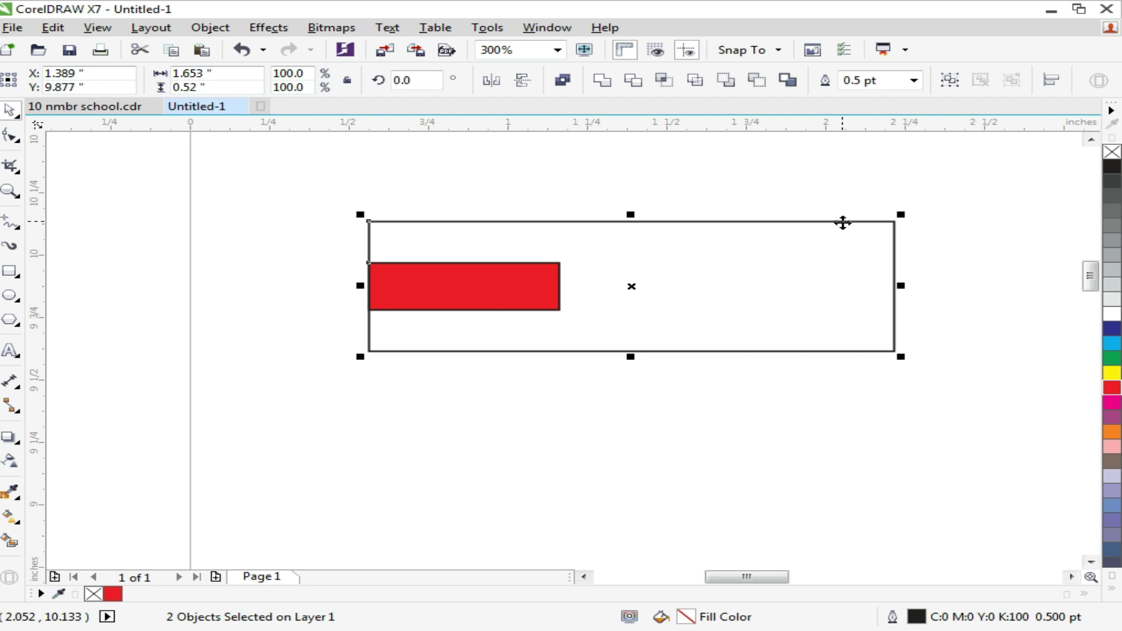
{"action": "key", "text": "r"}
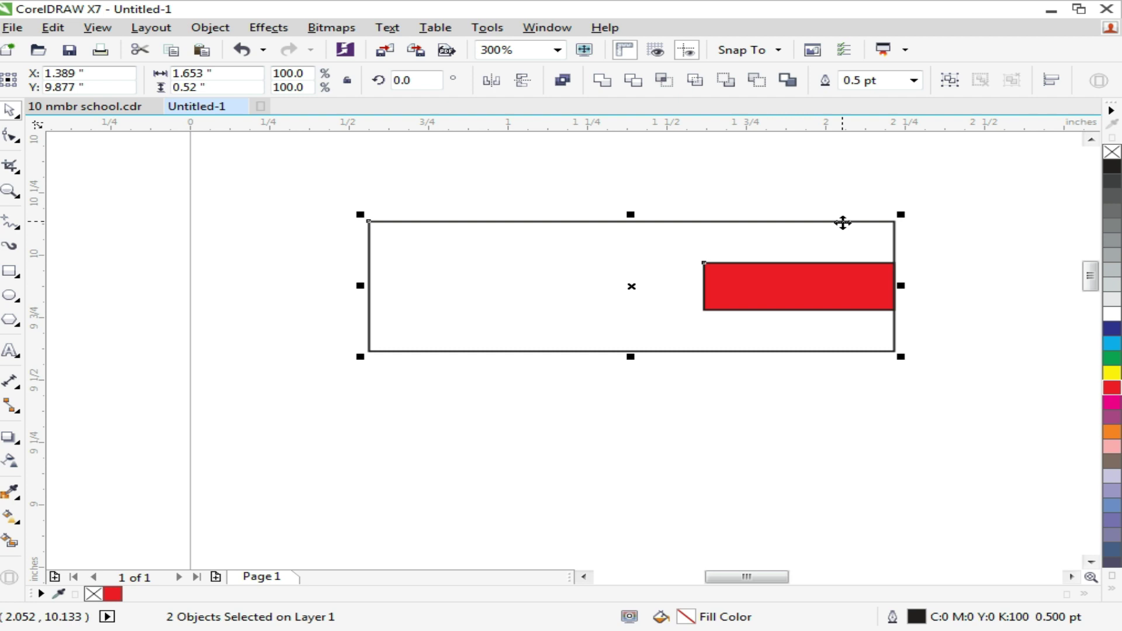
- Align the red rectangle to the outlined rectangle's top and bottom edges in turn, ending in its top-left corner
{"action": "key", "text": "t"}
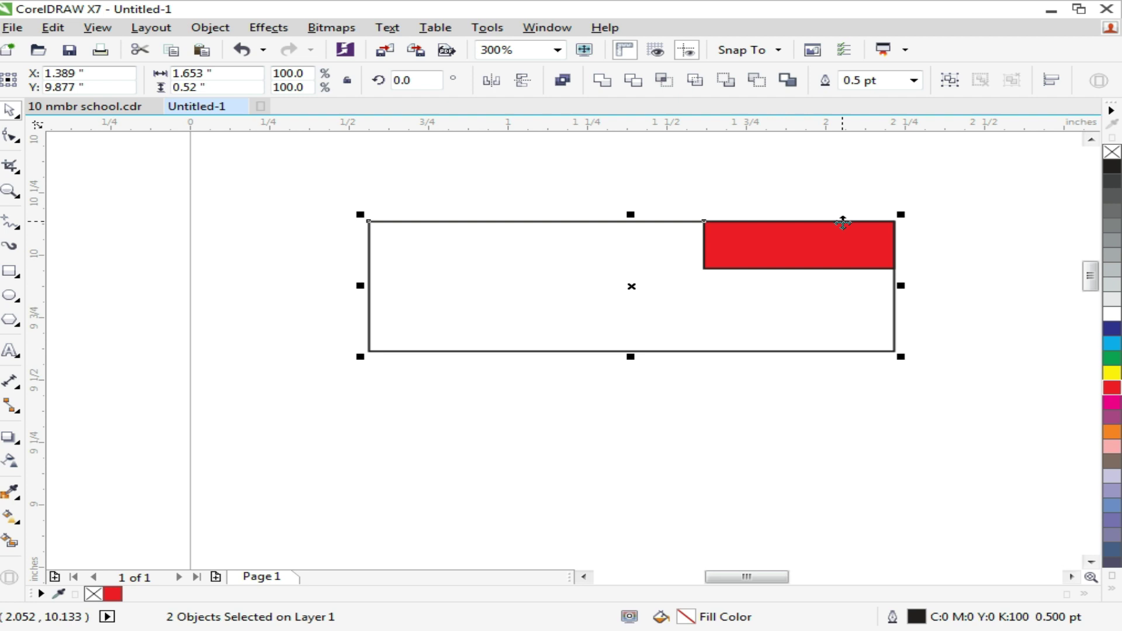
{"action": "key", "text": "b"}
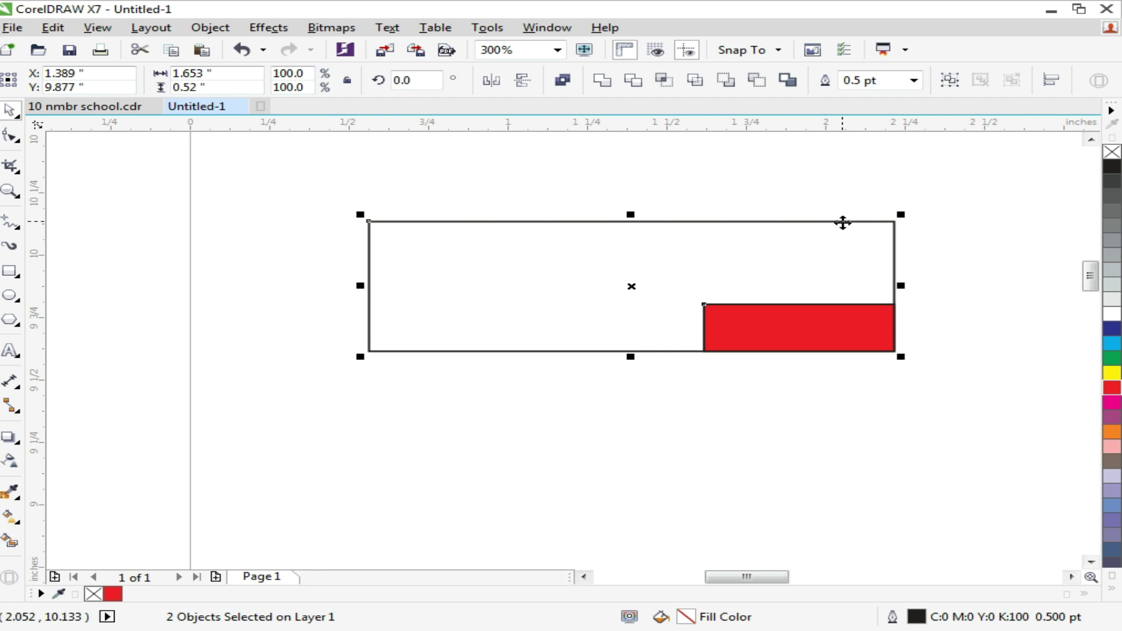
{"action": "key", "text": "l"}
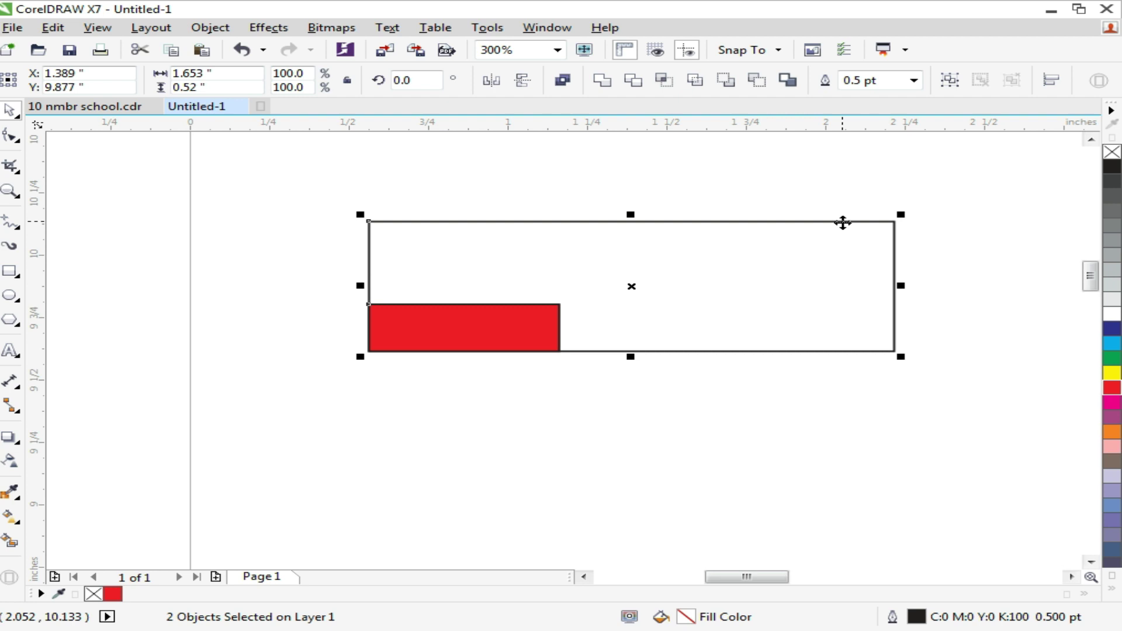
{"action": "key", "text": "t"}
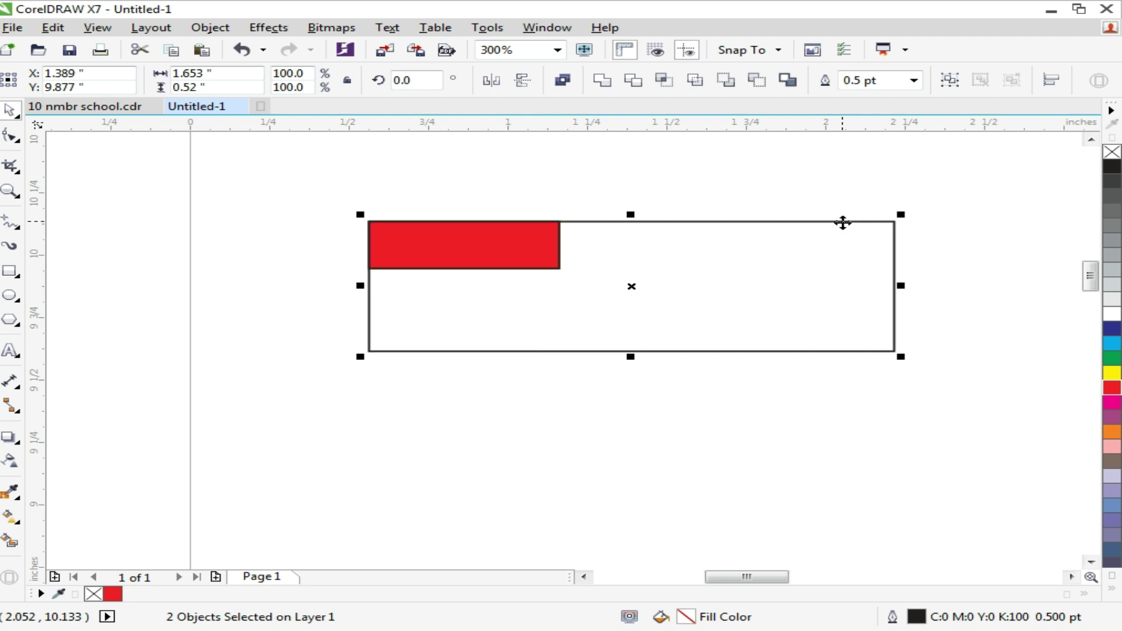
{"action": "left_click", "coordinate": [594, 427]}
{"action": "key", "text": "z"}
{"action": "right_click", "coordinate": [281, 191]}
{"action": "left_click_drag", "start_coordinate": [222, 166], "coordinate": [771, 371]}
{"action": "left_click", "coordinate": [526, 426]}
{"action": "left_click", "coordinate": [396, 277]}
{"action": "left_click_drag", "start_coordinate": [396, 275], "coordinate": [466, 490]}
{"action": "key", "text": "ctrl+z"}
- Center the red rectangle inside the outlined one in both directions, and move it straight down below it
{"action": "left_click", "coordinate": [489, 336], "text": "shift"}
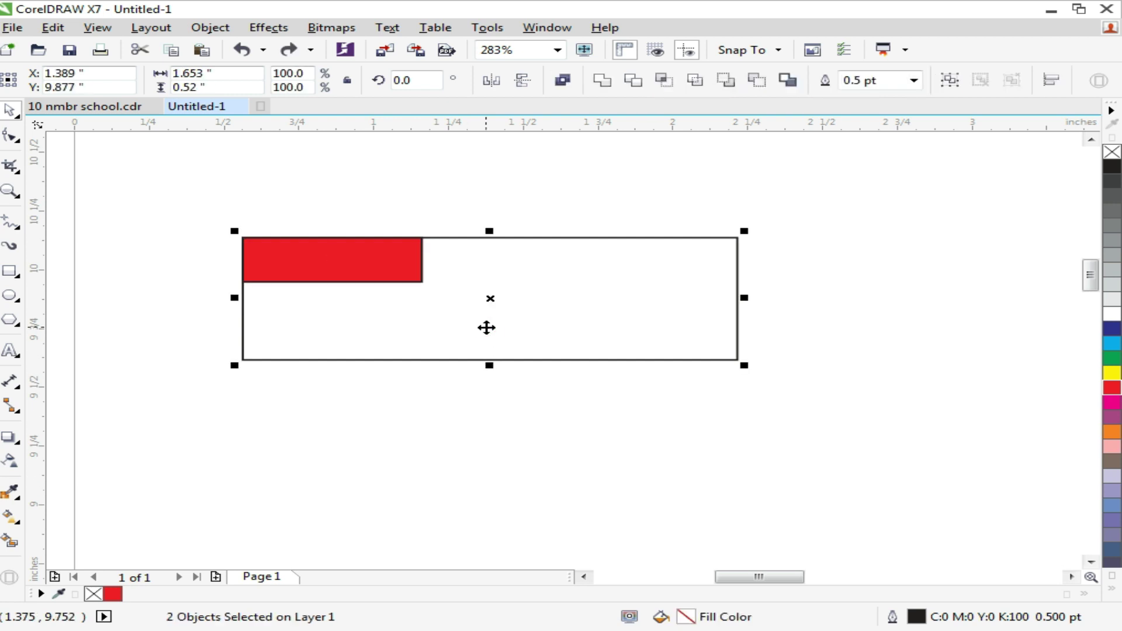
{"action": "key", "text": "e"}
{"action": "key", "text": "c"}
{"action": "left_click", "coordinate": [538, 426]}
{"action": "left_click", "coordinate": [508, 308]}
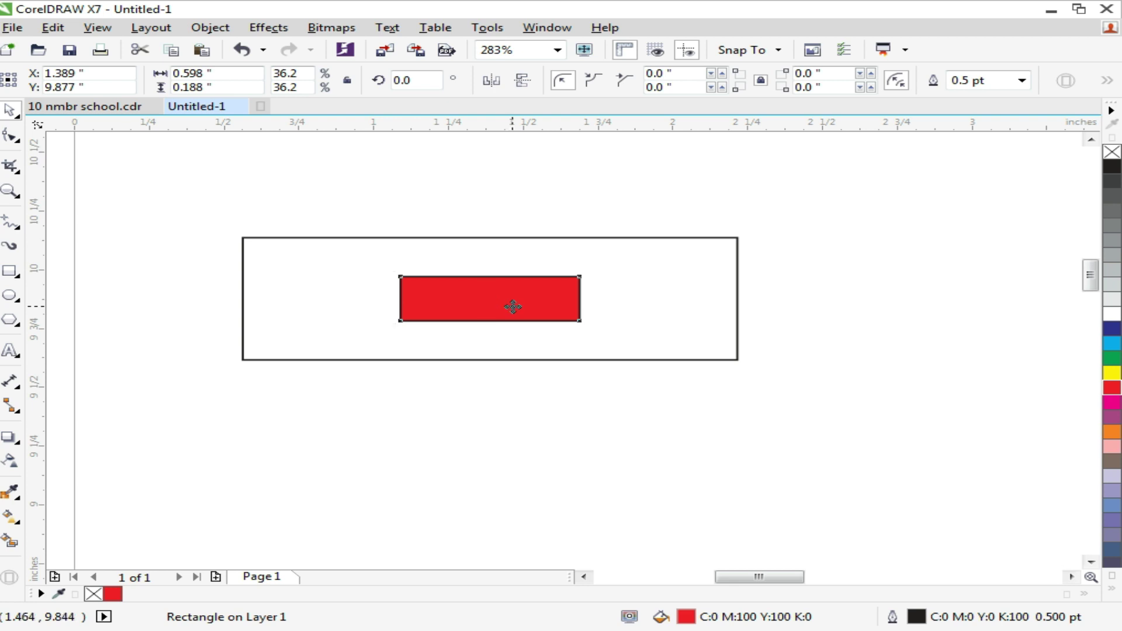
{"action": "left_click_drag", "start_coordinate": [509, 305], "coordinate": [508, 459]}
- Fill the large rectangle green and remove the outlines of both the green and red rectangles
{"action": "left_click", "coordinate": [592, 316]}
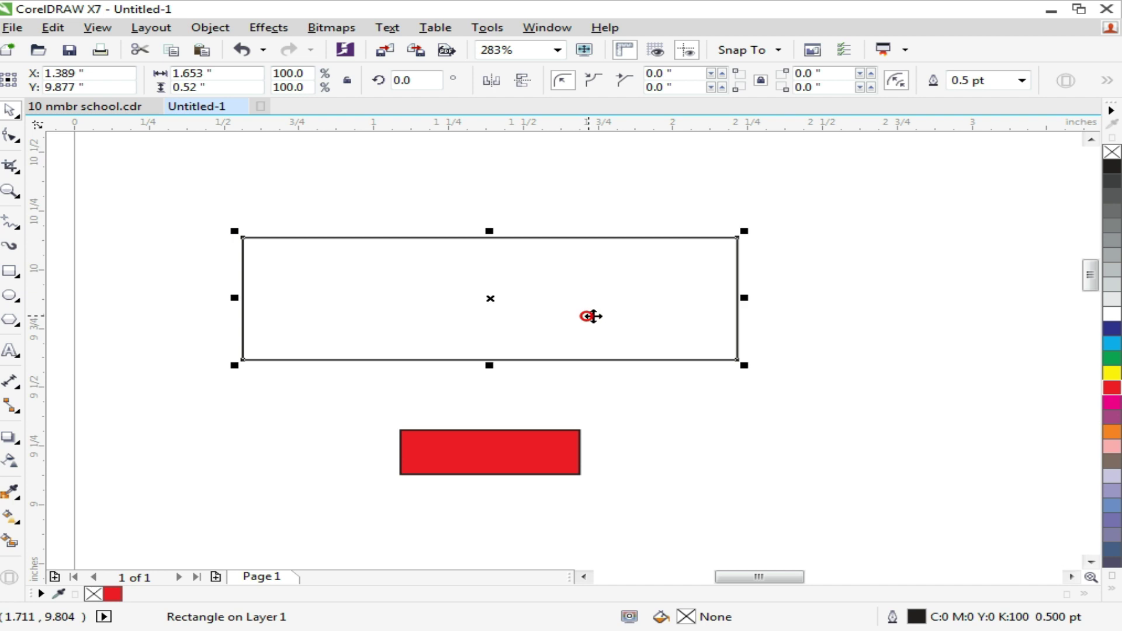
{"action": "left_click", "coordinate": [1112, 358]}
{"action": "right_click", "coordinate": [1110, 153]}
{"action": "left_click", "coordinate": [493, 466]}
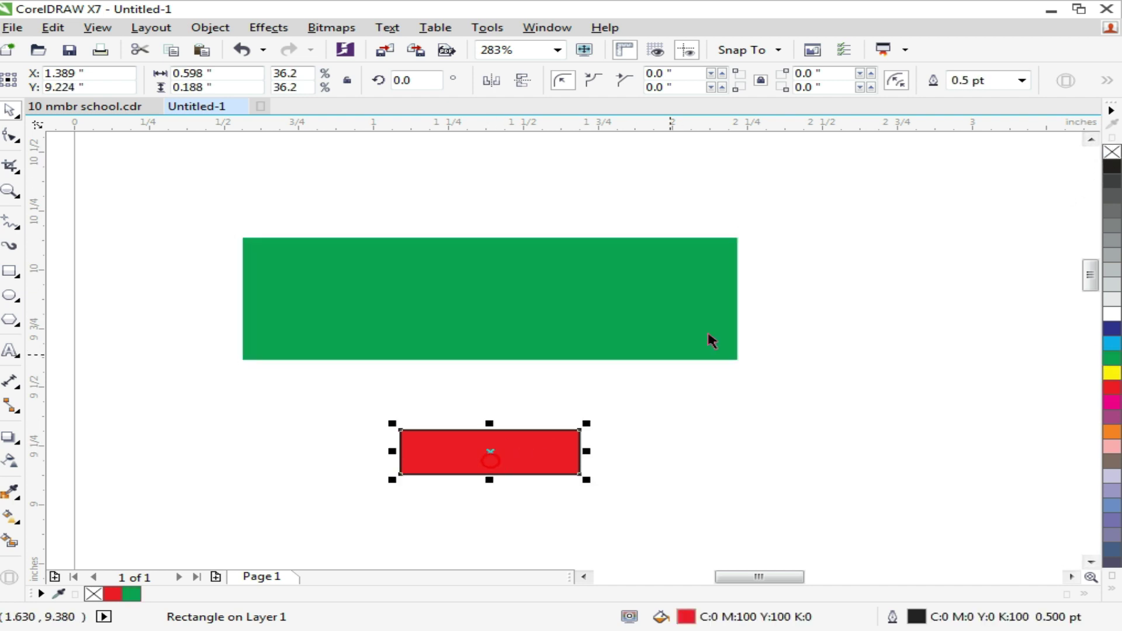
{"action": "right_click", "coordinate": [1112, 153]}
{"action": "left_click", "coordinate": [748, 402]}
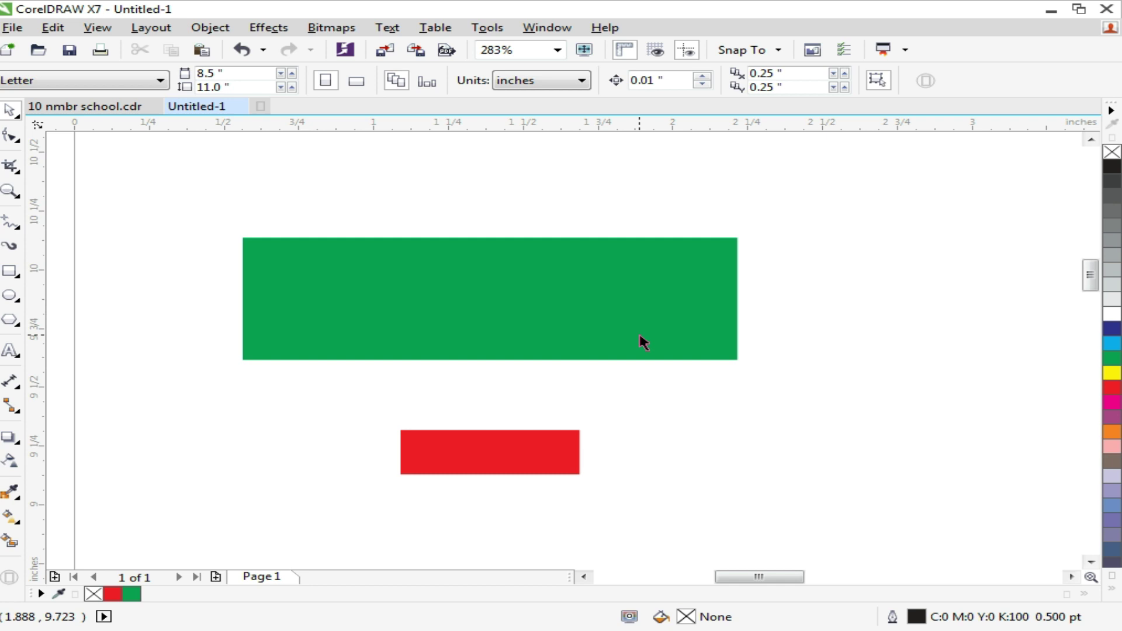
- Select the green rectangle first and the red one last, and center the green rectangle vertically on the red one
{"action": "left_click", "coordinate": [641, 291]}
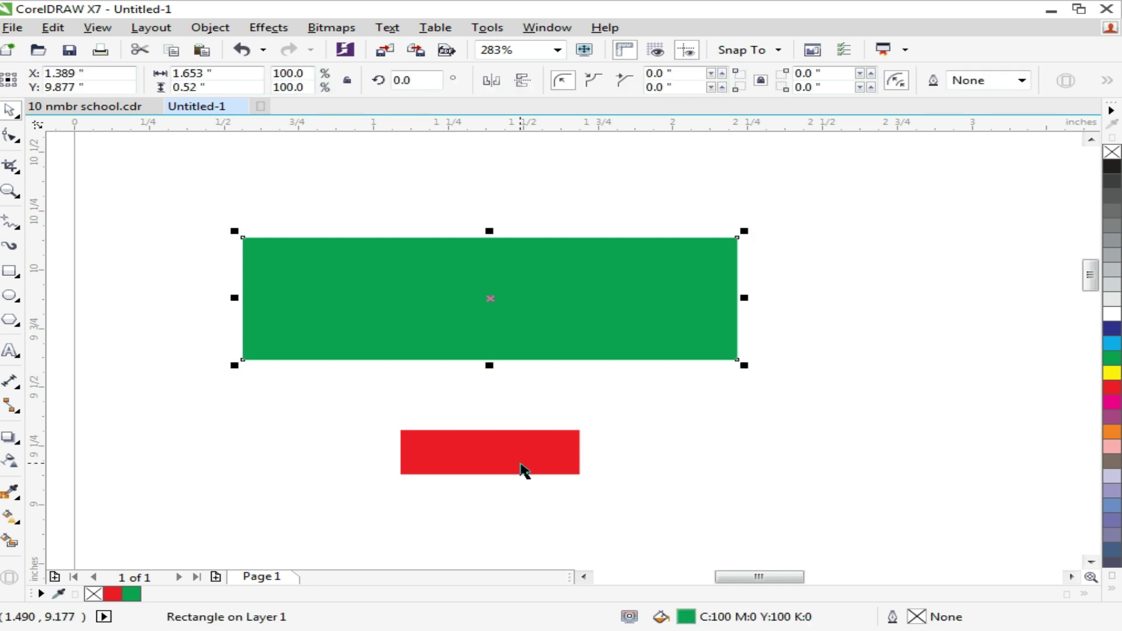
{"action": "left_click", "coordinate": [521, 463]}
{"action": "left_click", "coordinate": [677, 461]}
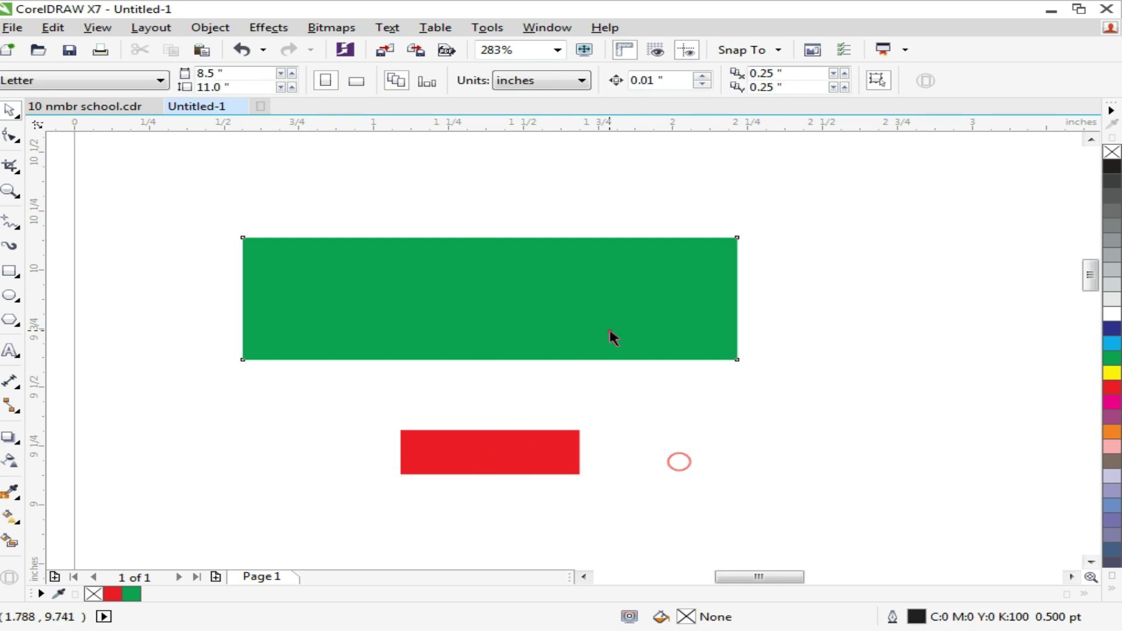
{"action": "left_click", "coordinate": [609, 332]}
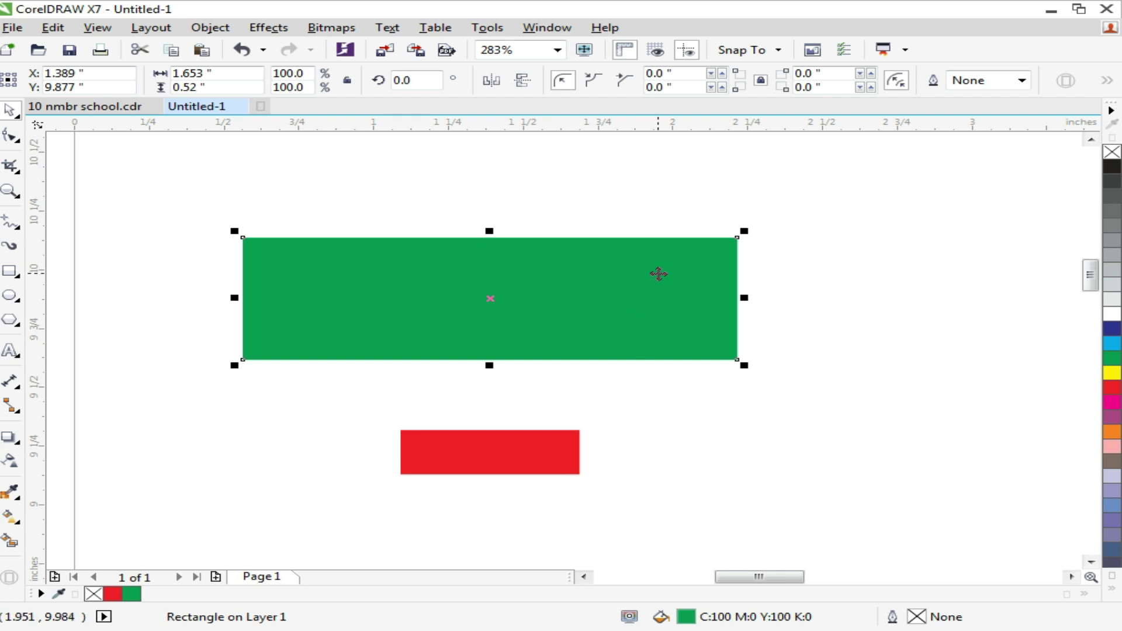
{"action": "left_click", "coordinate": [555, 453], "text": "shift"}
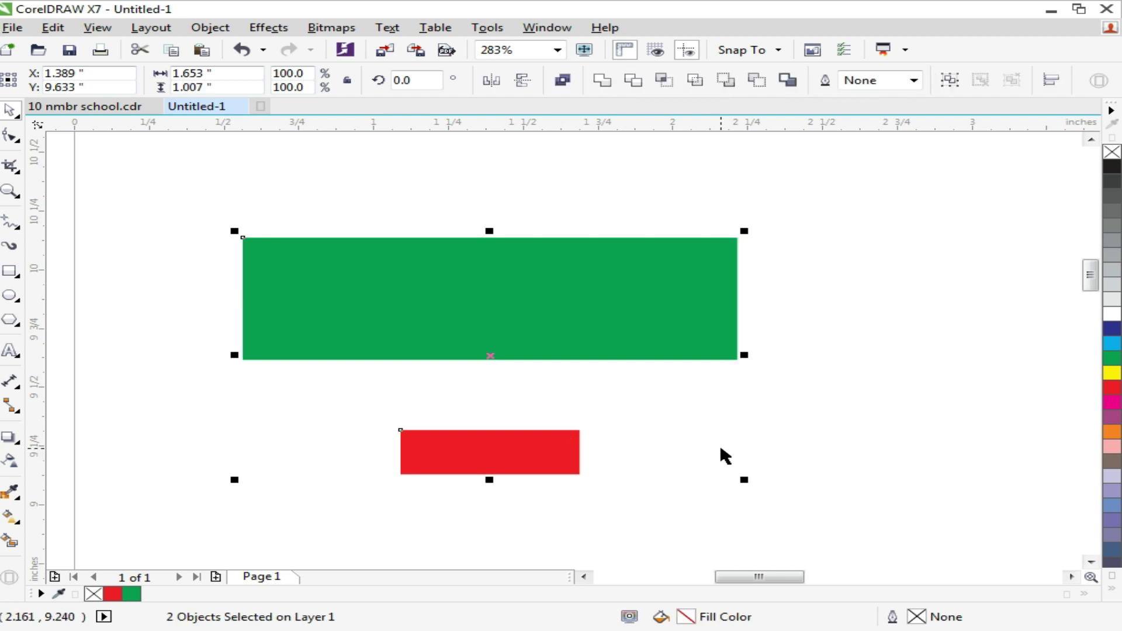
{"action": "key", "text": "e"}
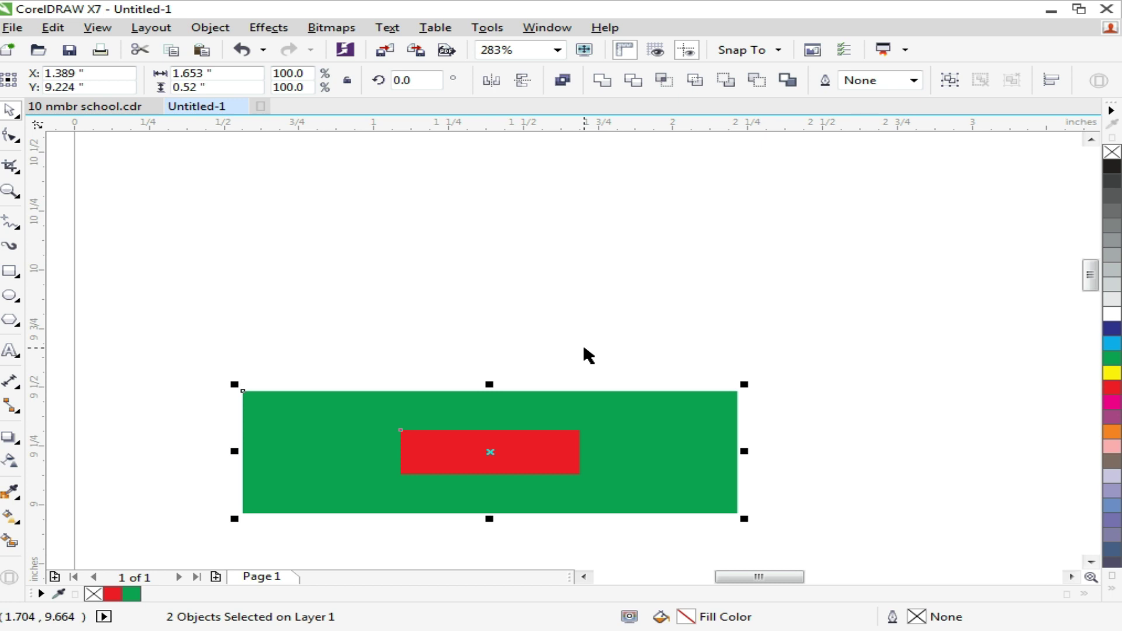
- Align the green rectangle to the red one's left and right edges in turn, followed by its top and bottom edges
{"action": "key", "text": "l"}
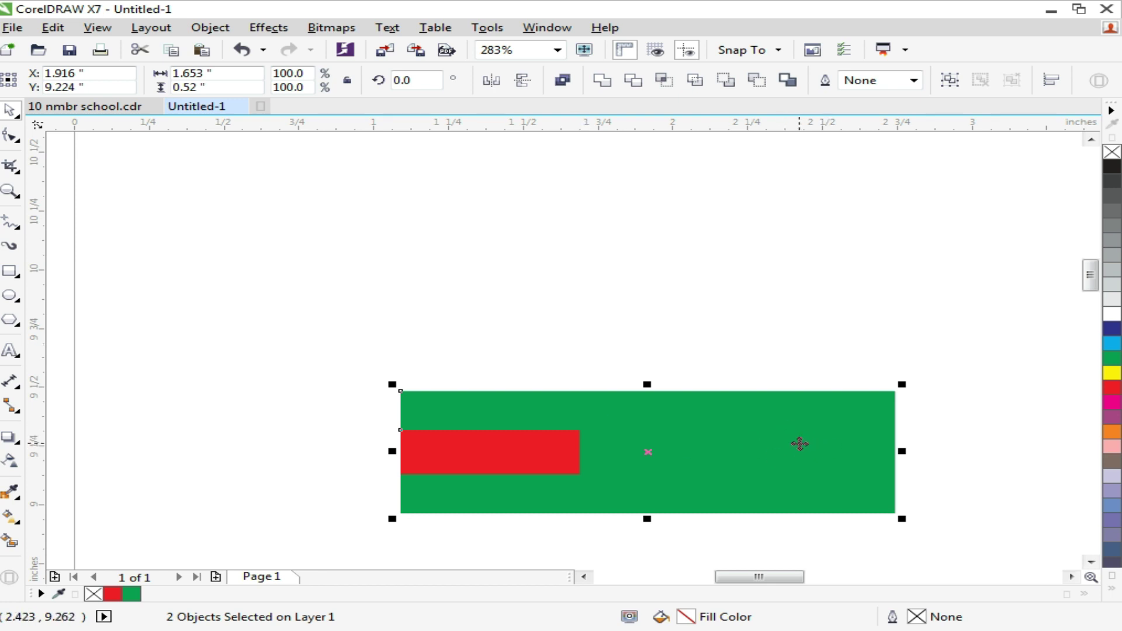
{"action": "key", "text": "r"}
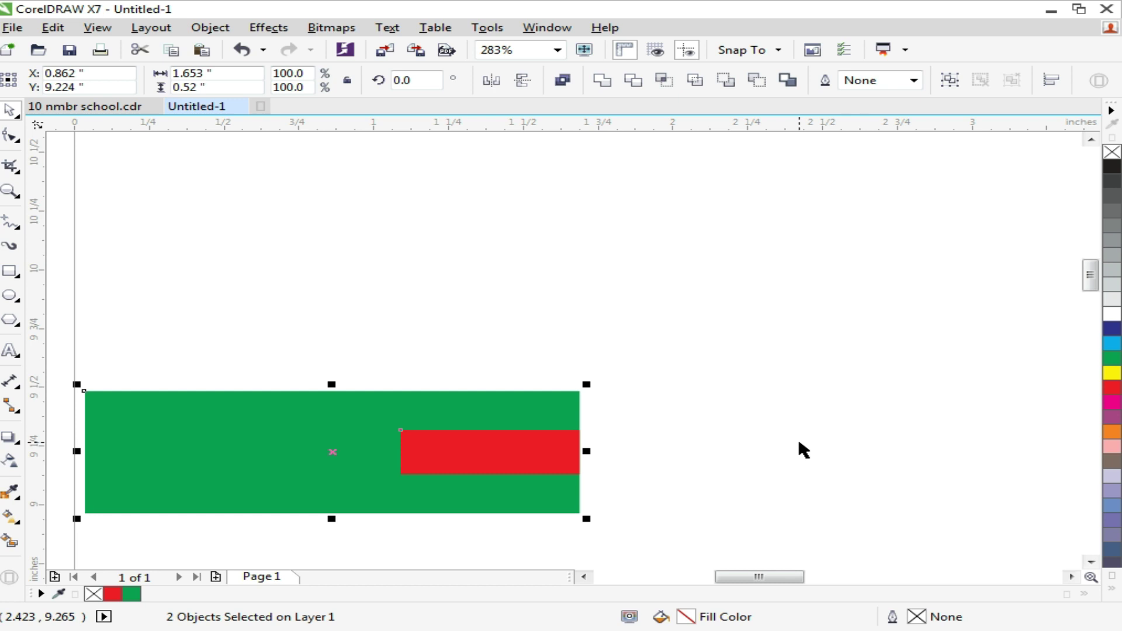
{"action": "key", "text": "t"}
{"action": "scroll", "coordinate": [695, 321], "scroll_direction": "down", "scroll_amount": 2}
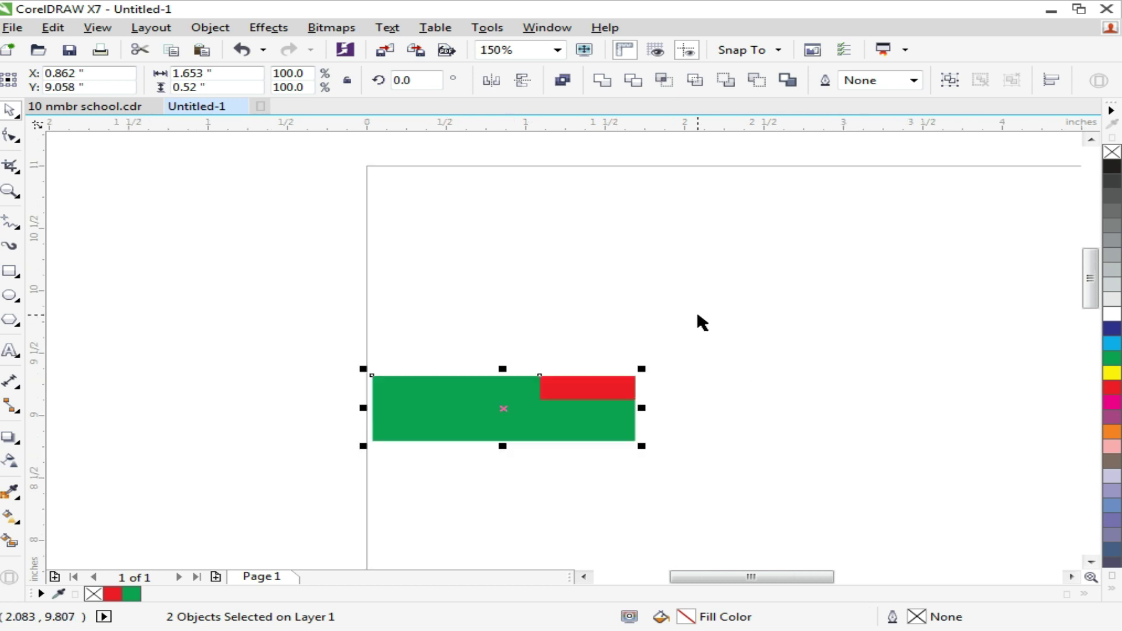
{"action": "scroll", "coordinate": [617, 457], "scroll_direction": "up", "scroll_amount": 2}
{"action": "key", "text": "b"}
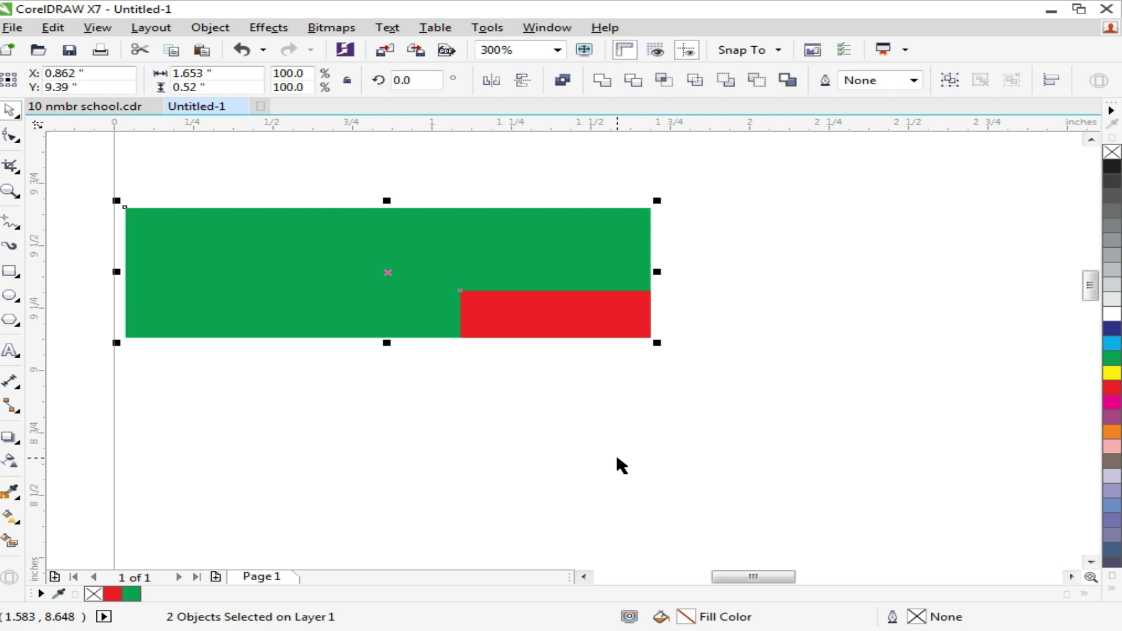
- Separate the shapes by moving the red rectangle below the green one and shifting the green rectangle rightward, and select the red rectangle
{"action": "left_click", "coordinate": [616, 458]}
{"action": "left_click_drag", "start_coordinate": [574, 314], "coordinate": [592, 412]}
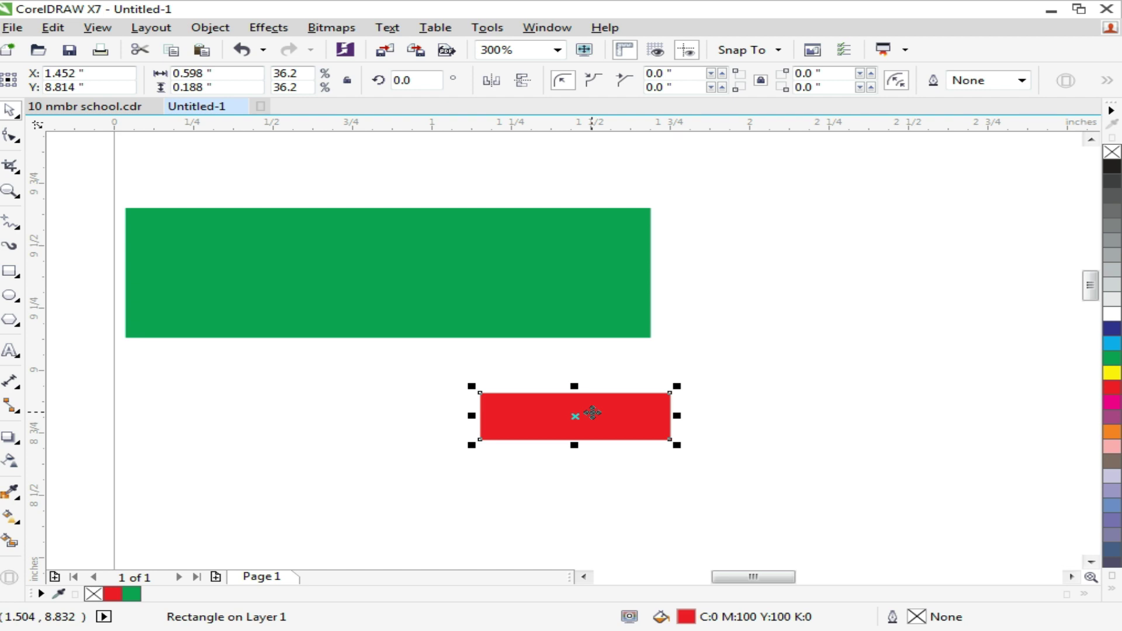
{"action": "left_click_drag", "start_coordinate": [556, 281], "coordinate": [639, 300]}
{"action": "left_click", "coordinate": [620, 420]}
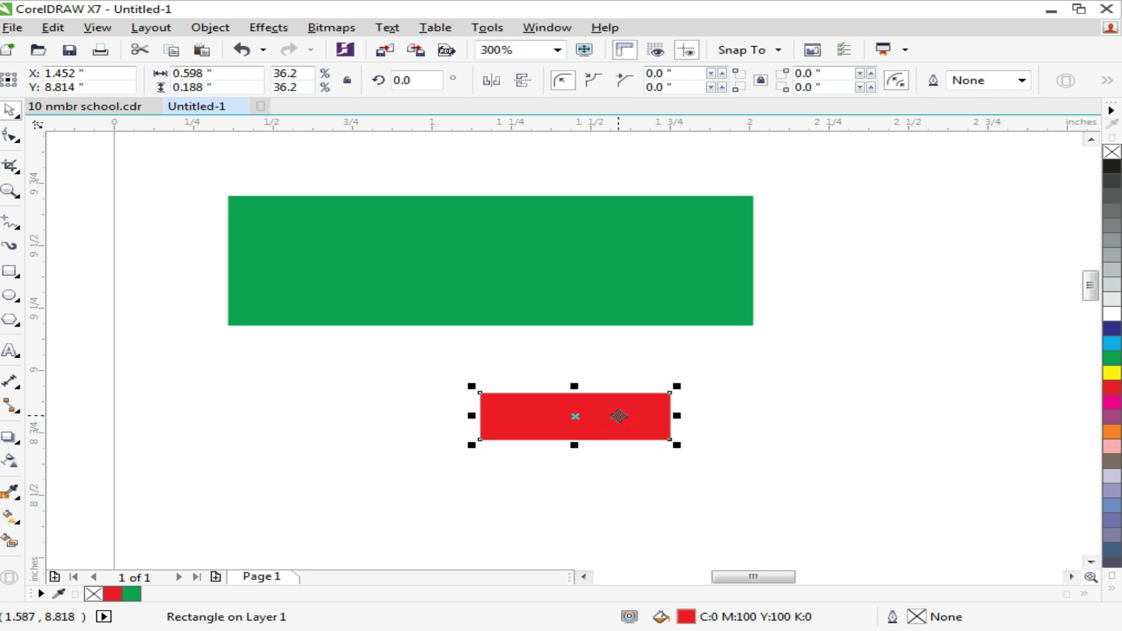
- Select the red rectangle first and the green one last, and center the red rectangle horizontally and vertically on the green one
{"action": "left_click", "coordinate": [577, 261]}
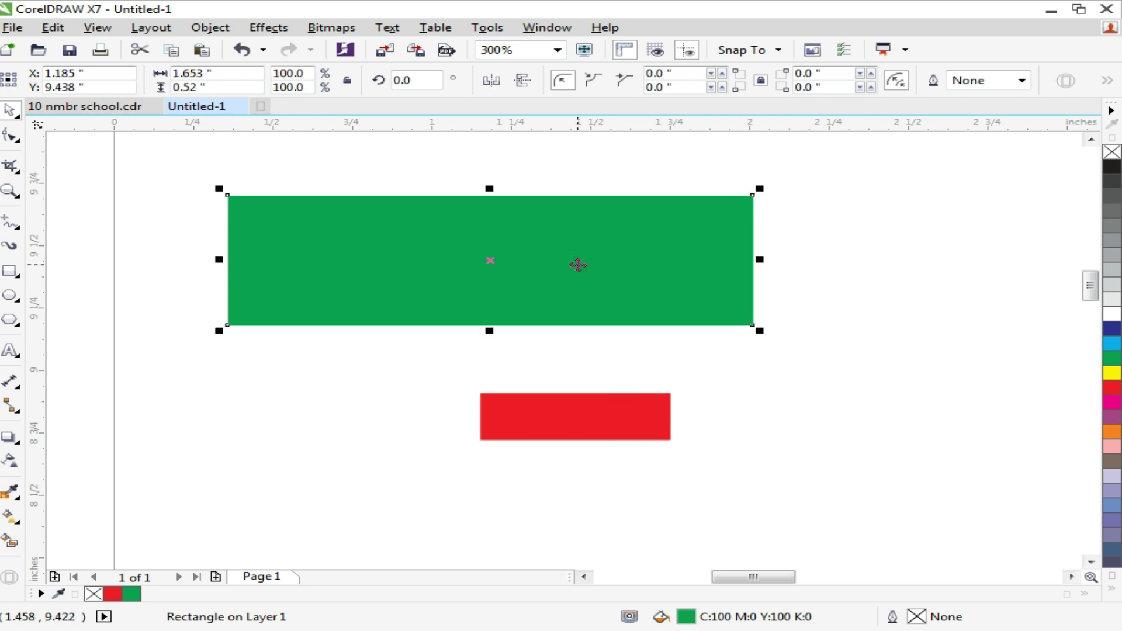
{"action": "left_click", "coordinate": [602, 414]}
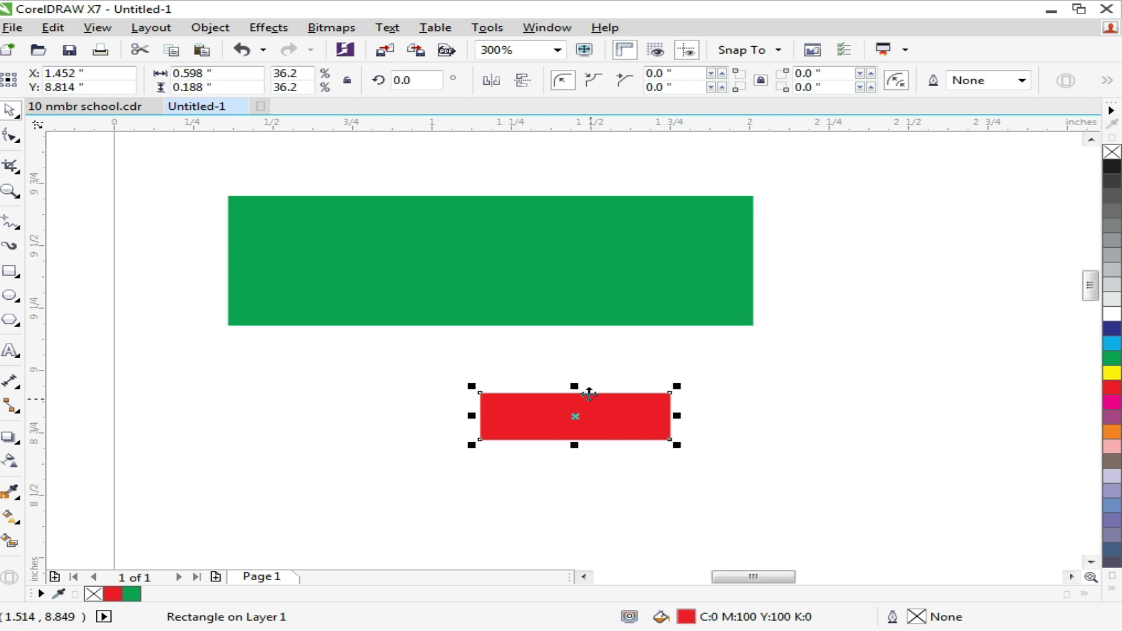
{"action": "left_click", "coordinate": [480, 251], "text": "shift"}
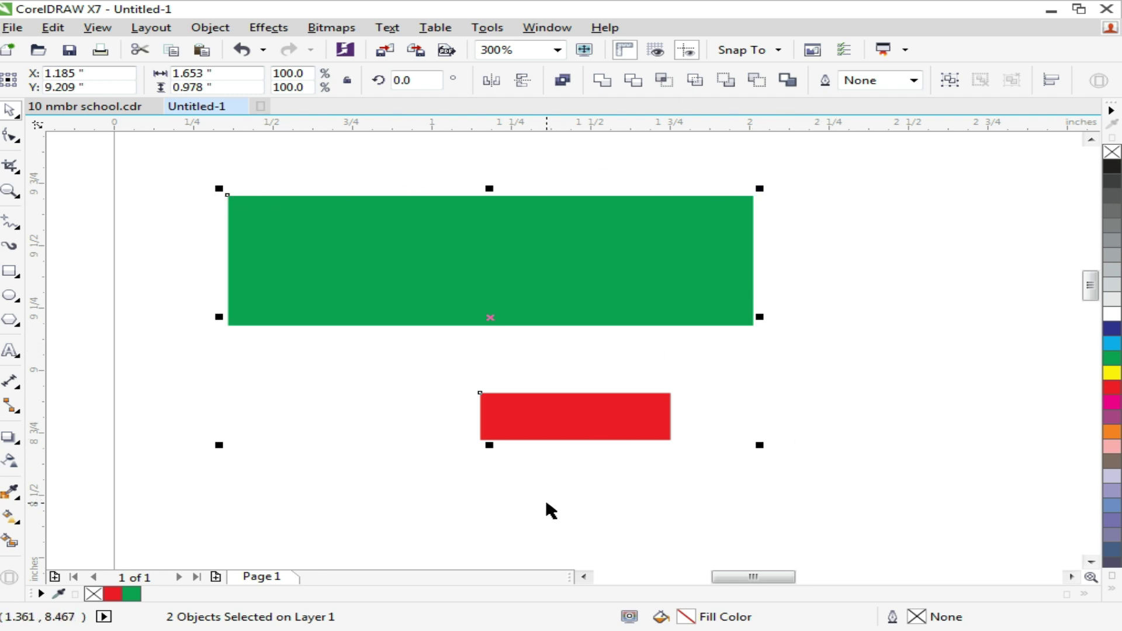
{"action": "key", "text": "c"}
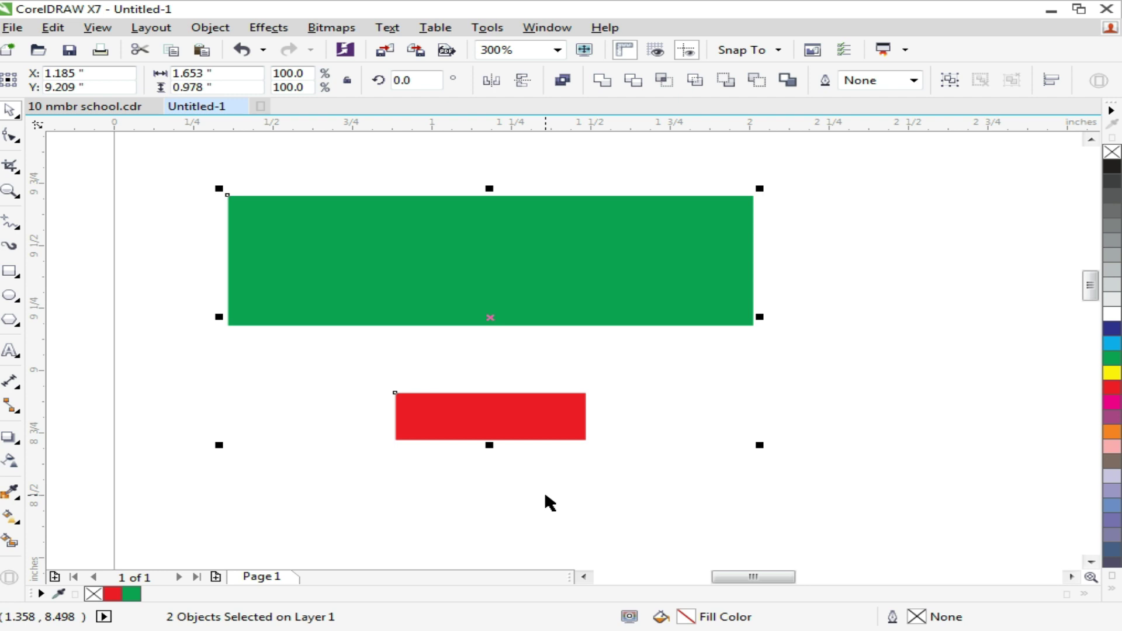
{"action": "key", "text": "e"}
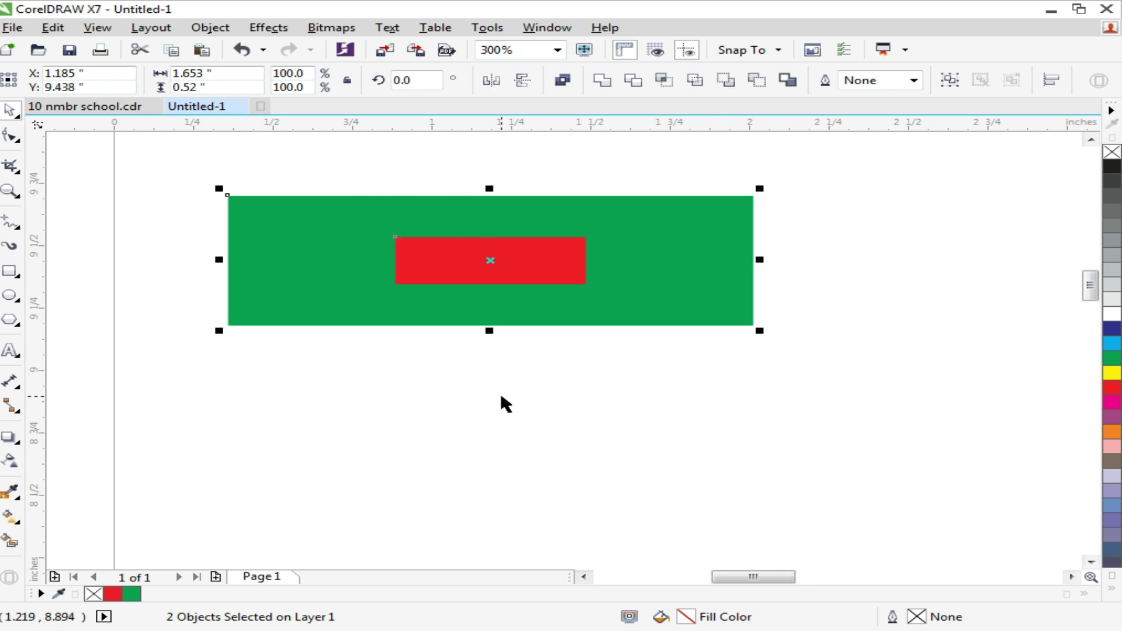
- Align the red rectangle to the green one's top and bottom edges in turn, followed by its left and right edges
{"action": "key", "text": "t"}
{"action": "key", "text": "b"}
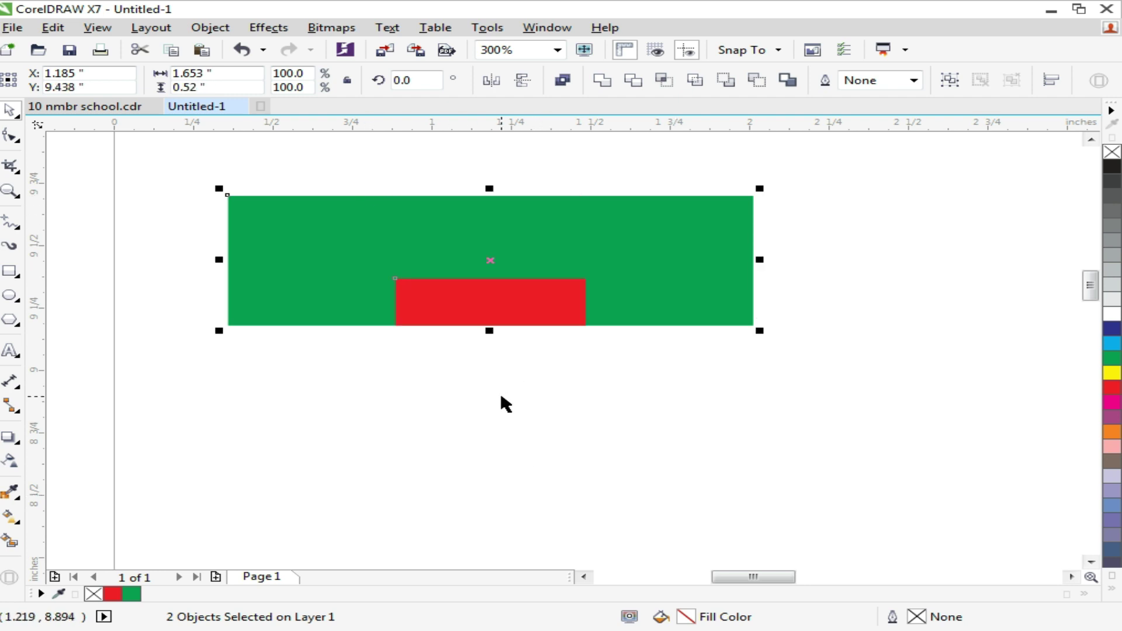
{"action": "key", "text": "l"}
{"action": "key", "text": "r"}
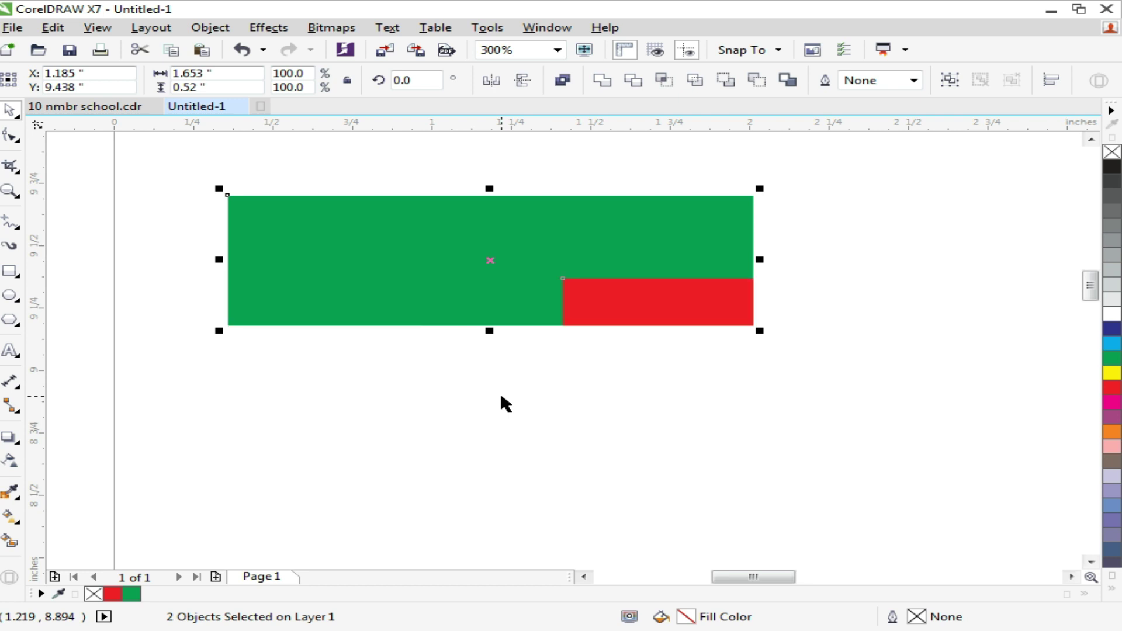
- Move the red rectangle out of the green one, placing it clear below the green rectangle's right half
{"action": "left_click", "coordinate": [500, 394]}
{"action": "left_click_drag", "start_coordinate": [480, 313], "coordinate": [486, 341]}
{"action": "key", "text": "ctrl+z"}
{"action": "left_click", "coordinate": [549, 393]}
{"action": "left_click", "coordinate": [594, 314]}
{"action": "scroll", "coordinate": [477, 228], "scroll_direction": "down", "scroll_amount": 2}
{"action": "key", "text": "F2"}
{"action": "left_click_drag", "start_coordinate": [275, 193], "coordinate": [789, 451]}
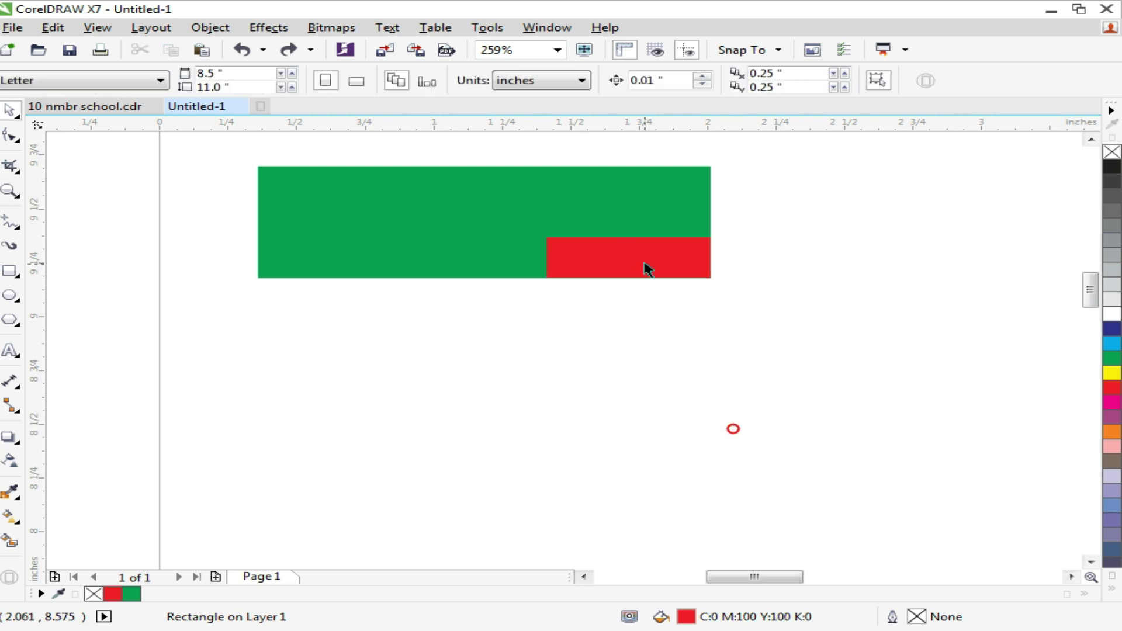
{"action": "left_click_drag", "start_coordinate": [639, 258], "coordinate": [599, 393]}
- Add artistic text with a person's first name in 24 pt Arial between the two rectangles
{"action": "left_click", "coordinate": [93, 298]}
{"action": "left_click", "coordinate": [10, 350]}
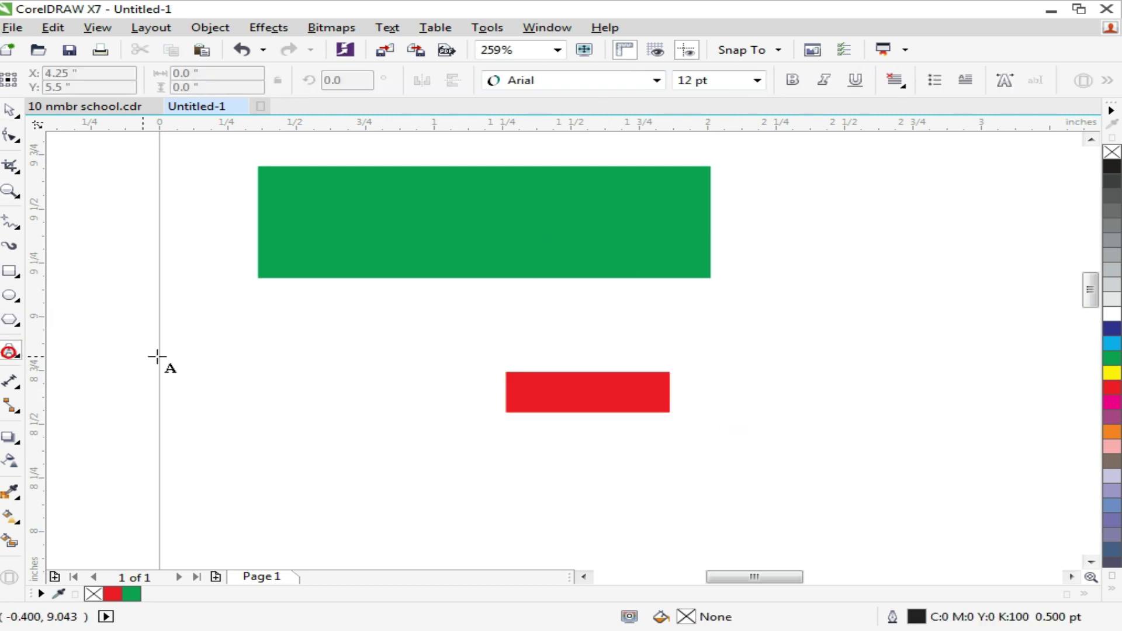
{"action": "left_click", "coordinate": [302, 350]}
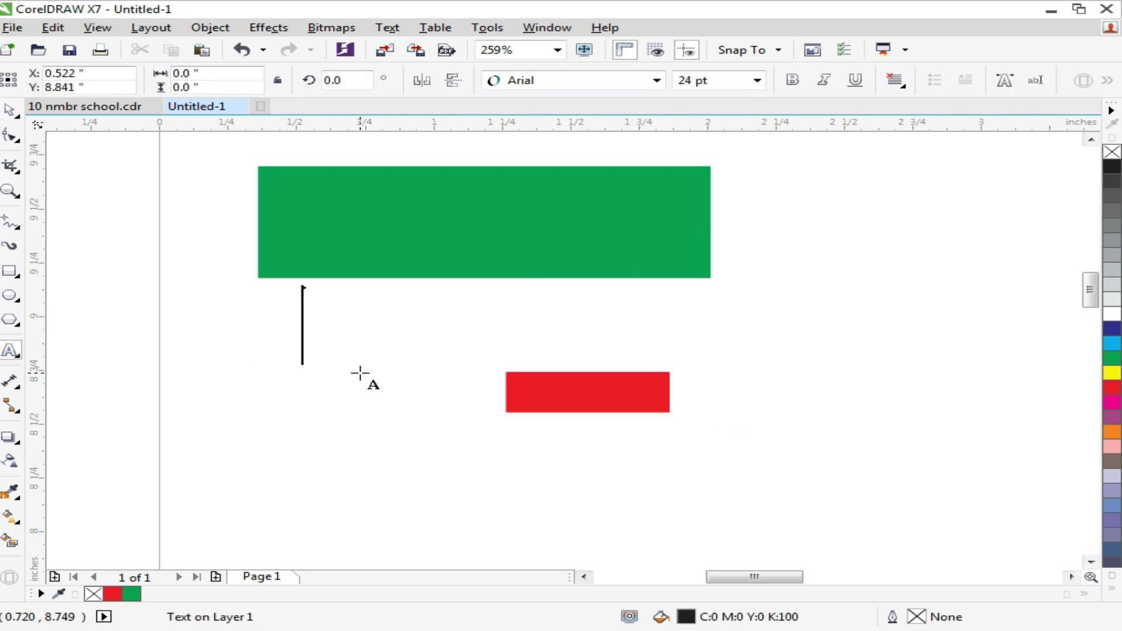
{"action": "type", "text": "Ahmed"}
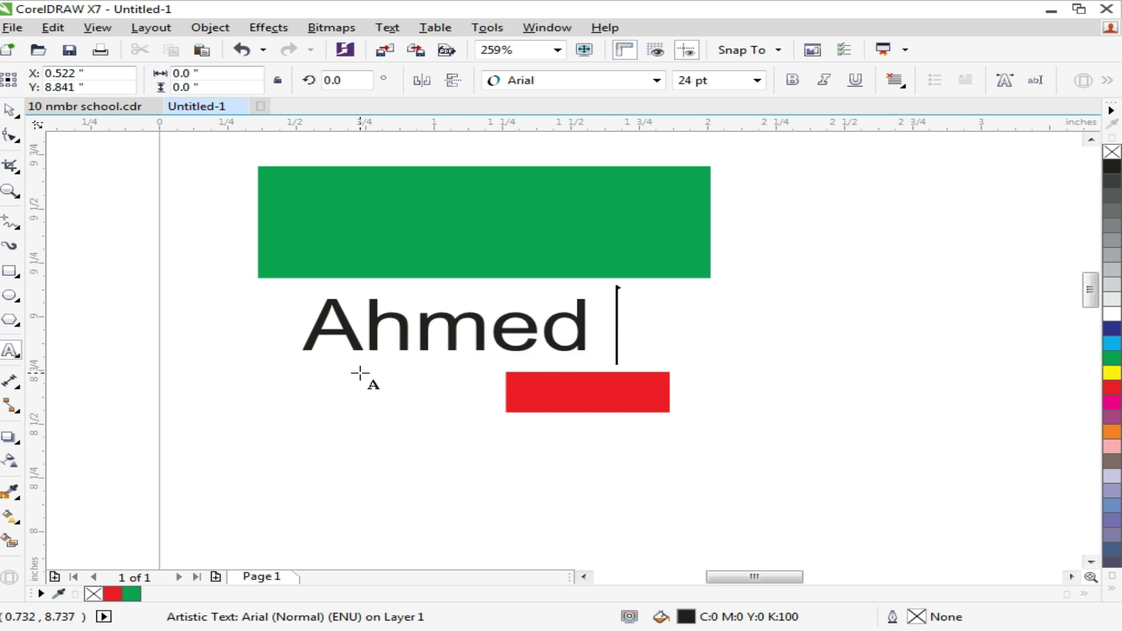
{"action": "key", "text": "ctrl+space"}
- Fill the name text yellow and make it bold
{"action": "left_click", "coordinate": [1112, 314]}
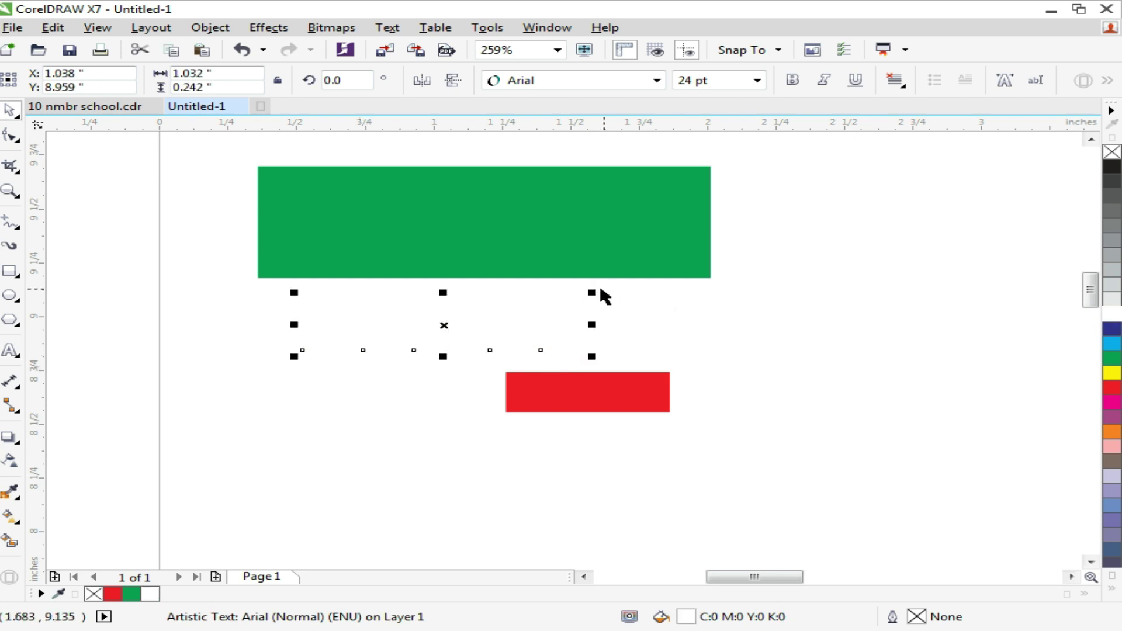
{"action": "left_click", "coordinate": [589, 295]}
{"action": "left_click", "coordinate": [513, 348]}
{"action": "left_click", "coordinate": [1109, 372]}
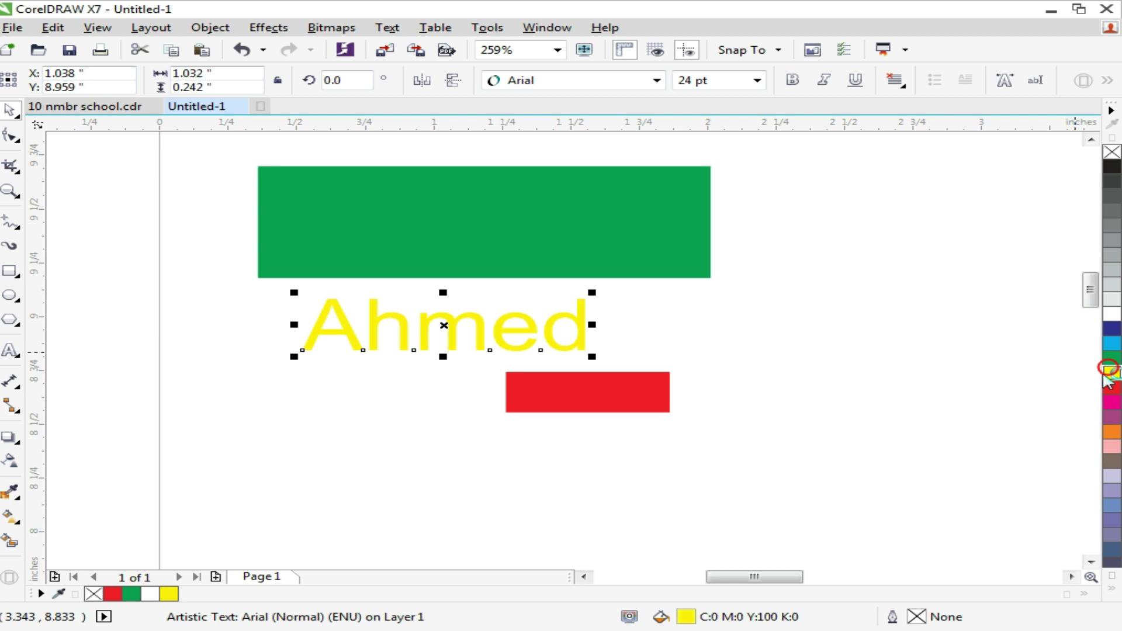
{"action": "left_click", "coordinate": [792, 80]}
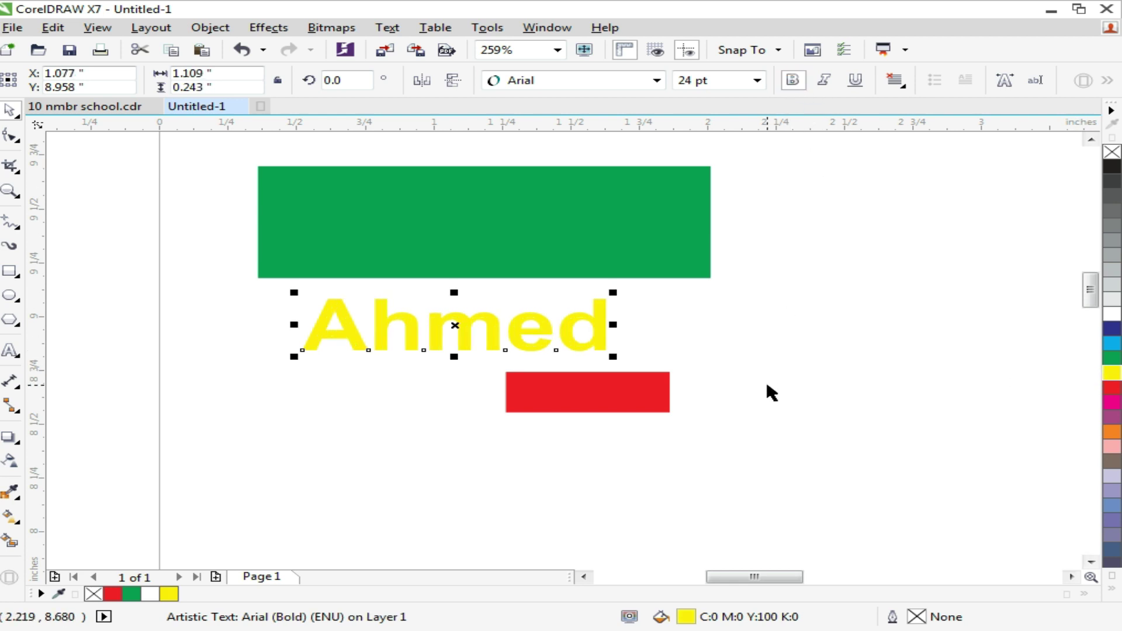
- Center the name text horizontally and vertically on the green rectangle, and undo the vertical centering
{"action": "left_click", "coordinate": [549, 242], "text": "shift"}
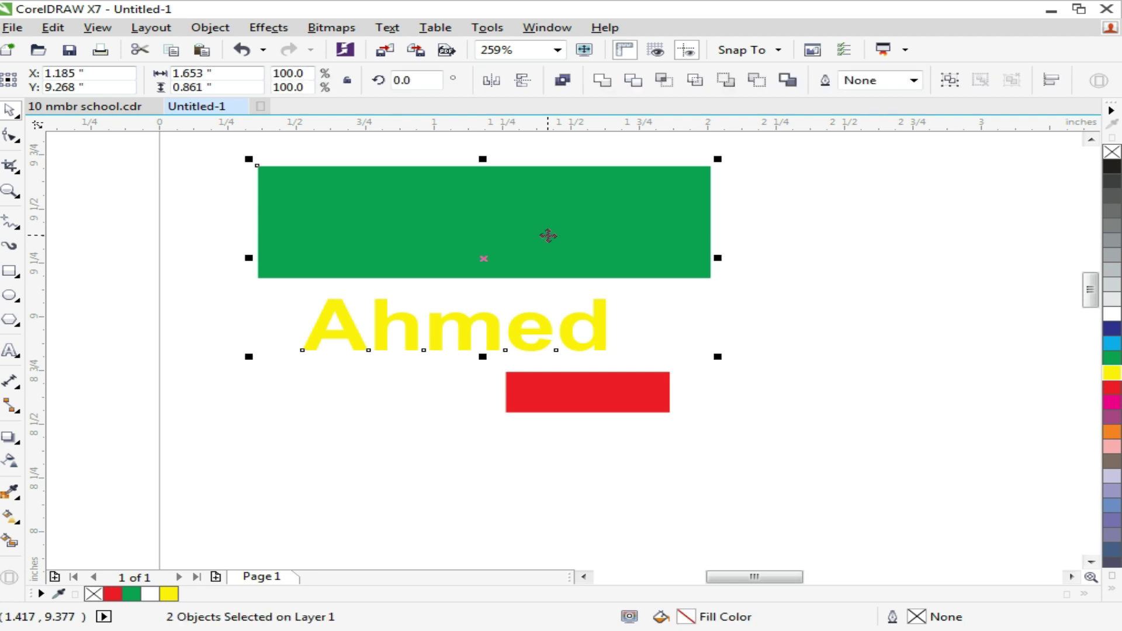
{"action": "key", "text": "c"}
{"action": "key", "text": "e"}
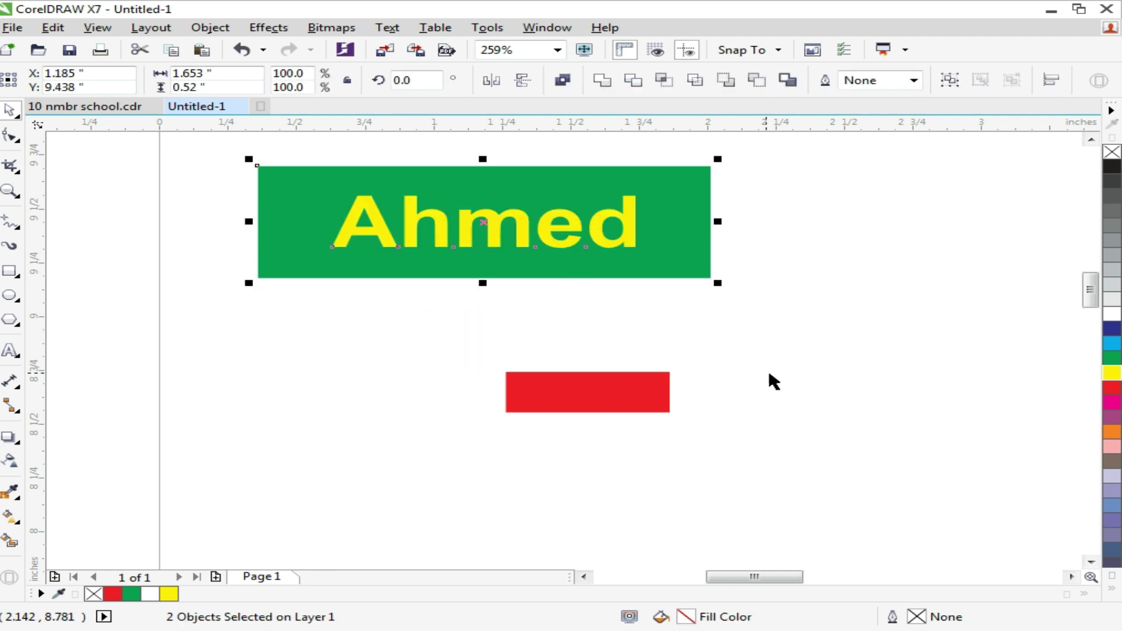
{"action": "key", "text": "ctrl+z"}
- Shift the name text leftward below the green rectangle, and center it horizontally and vertically on that rectangle
{"action": "left_click", "coordinate": [806, 401]}
{"action": "left_click", "coordinate": [533, 322]}
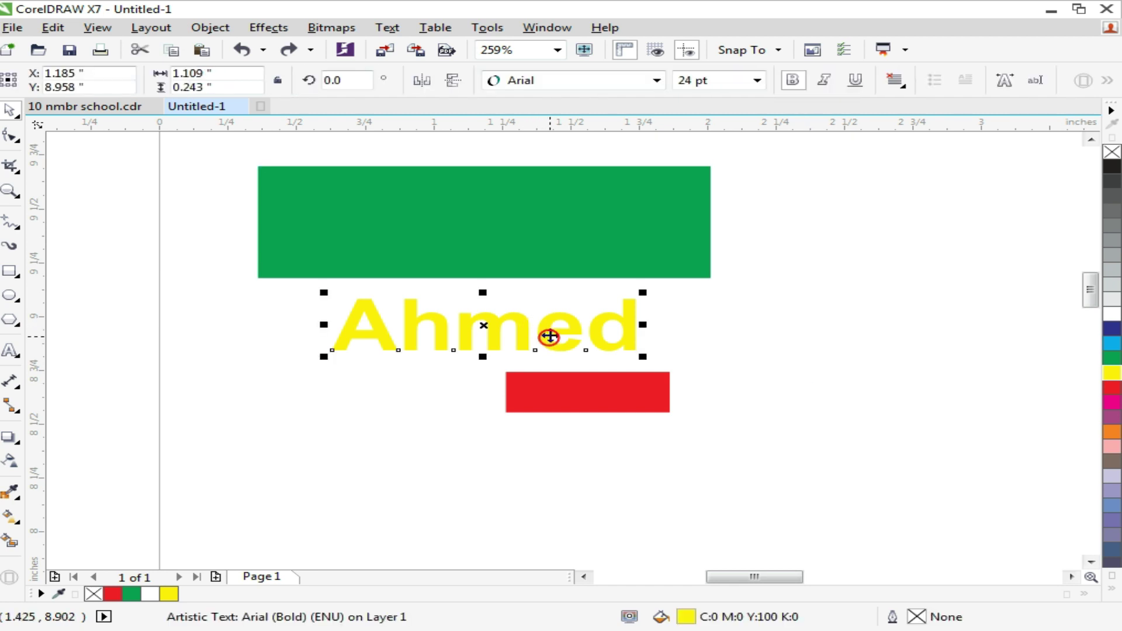
{"action": "left_click", "coordinate": [569, 216], "text": "shift"}
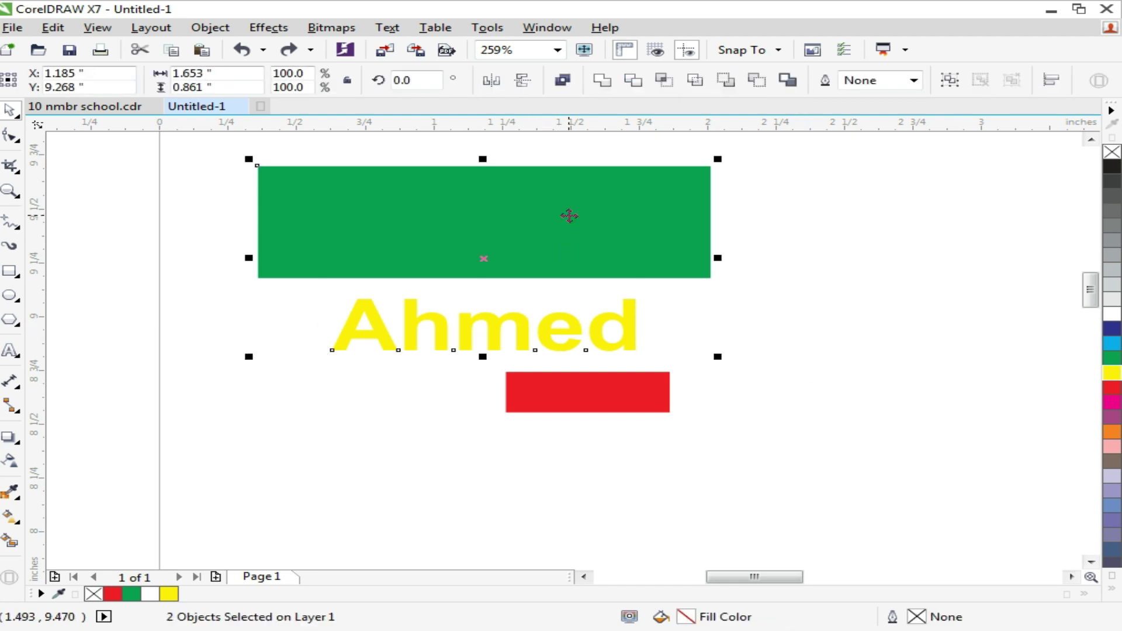
{"action": "left_click", "coordinate": [744, 331]}
{"action": "left_click_drag", "start_coordinate": [614, 348], "coordinate": [501, 345]}
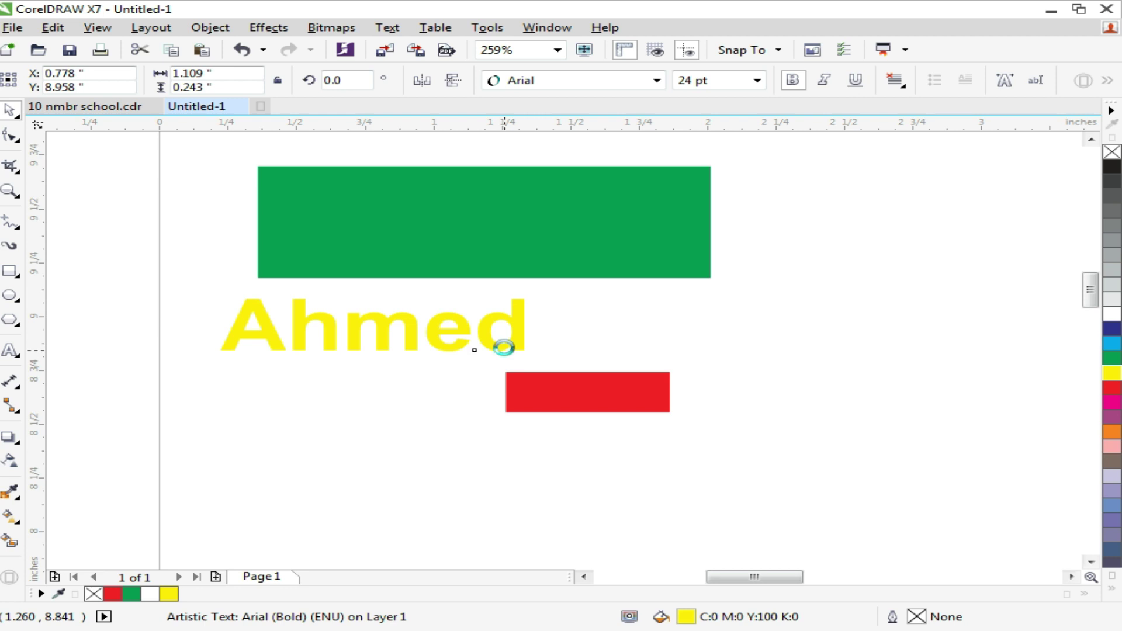
{"action": "left_click", "coordinate": [532, 230], "text": "shift"}
{"action": "key", "text": "c"}
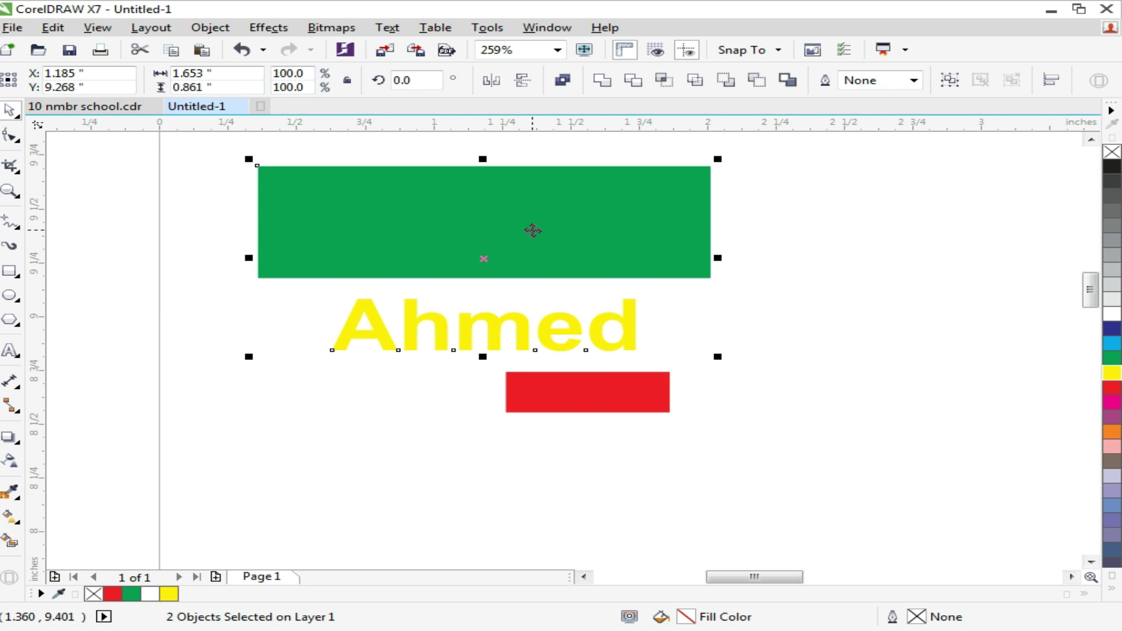
{"action": "key", "text": "e"}
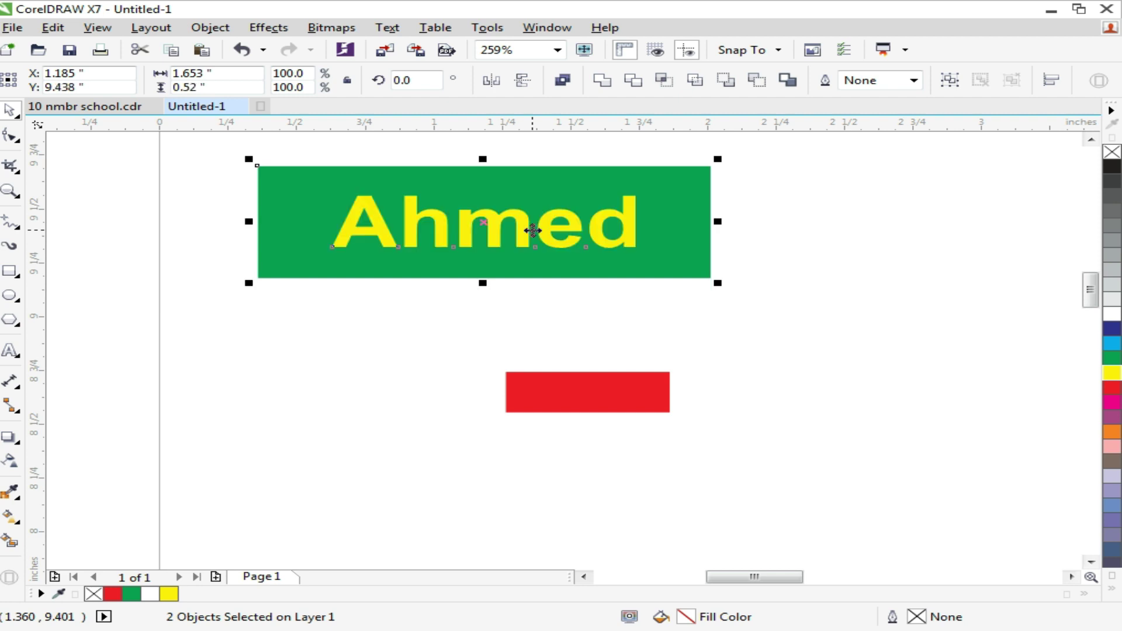
- Move the name text to the lower right area of the page and fill it orange
{"action": "scroll", "coordinate": [275, 158], "scroll_direction": "down", "scroll_amount": 5}
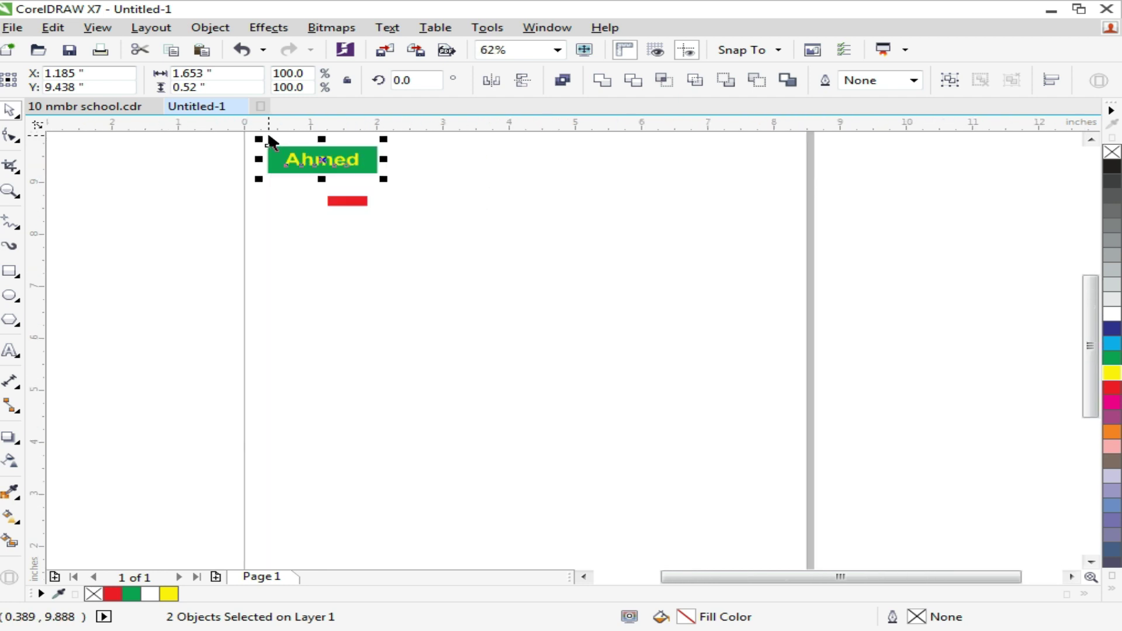
{"action": "left_click", "coordinate": [414, 293]}
{"action": "left_click_drag", "start_coordinate": [351, 163], "coordinate": [774, 516]}
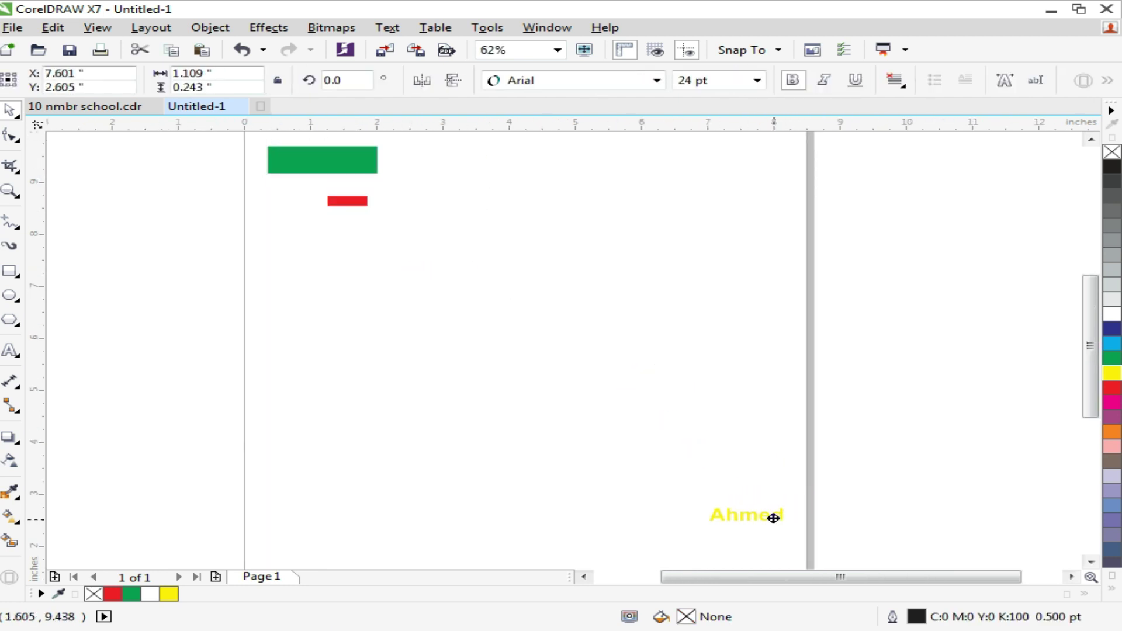
{"action": "left_click", "coordinate": [1111, 433]}
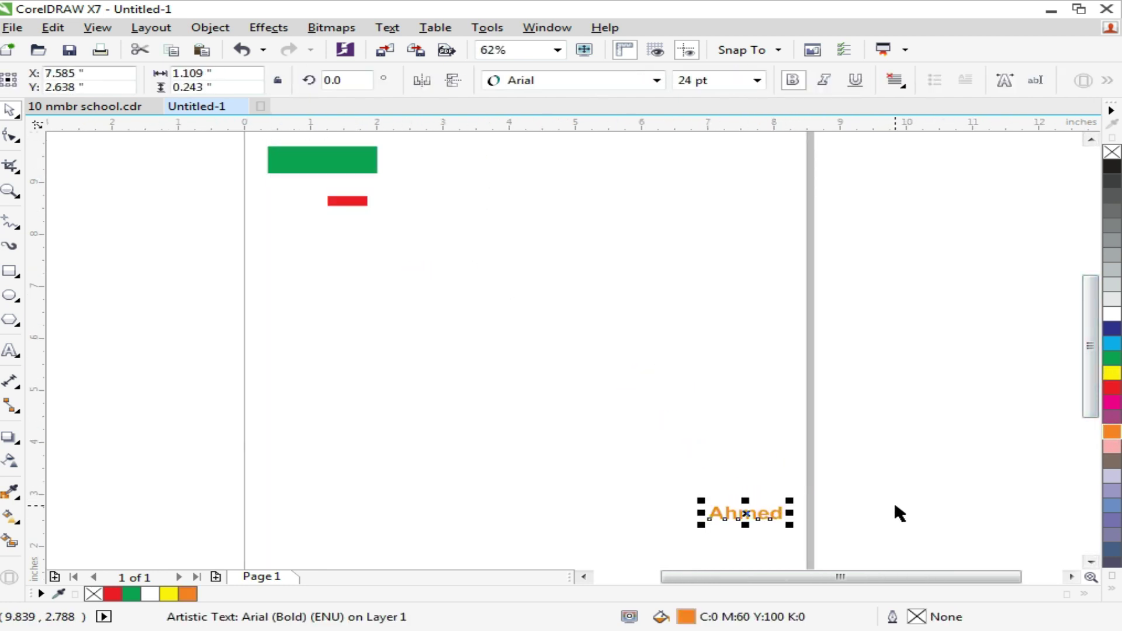
- Select the orange text first and the green rectangle last, and center the text vertically and horizontally on the rectangle
{"action": "left_click", "coordinate": [350, 155], "text": "shift"}
{"action": "left_click", "coordinate": [612, 267]}
{"action": "left_click", "coordinate": [762, 514]}
{"action": "left_click", "coordinate": [343, 160], "text": "shift"}
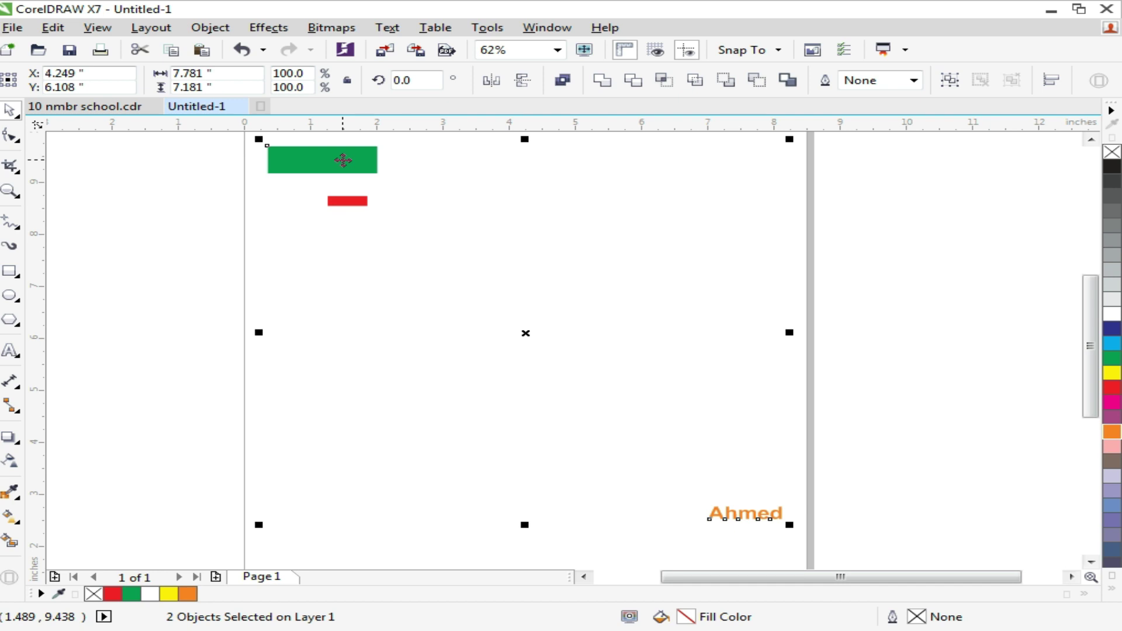
{"action": "key", "text": "e"}
{"action": "key", "text": "c"}
{"action": "key", "text": "shift+F2"}
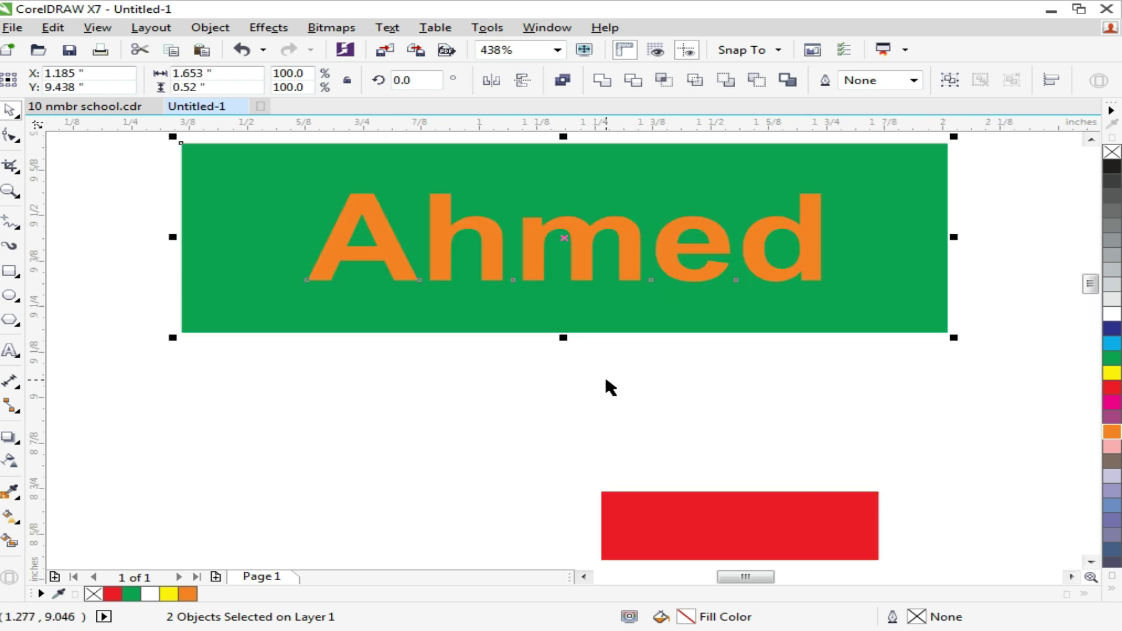
- Delete the orange name text from the green rectangle
{"action": "scroll", "coordinate": [290, 170], "scroll_direction": "down", "scroll_amount": 3}
{"action": "left_click", "coordinate": [290, 246]}
{"action": "left_click", "coordinate": [336, 184]}
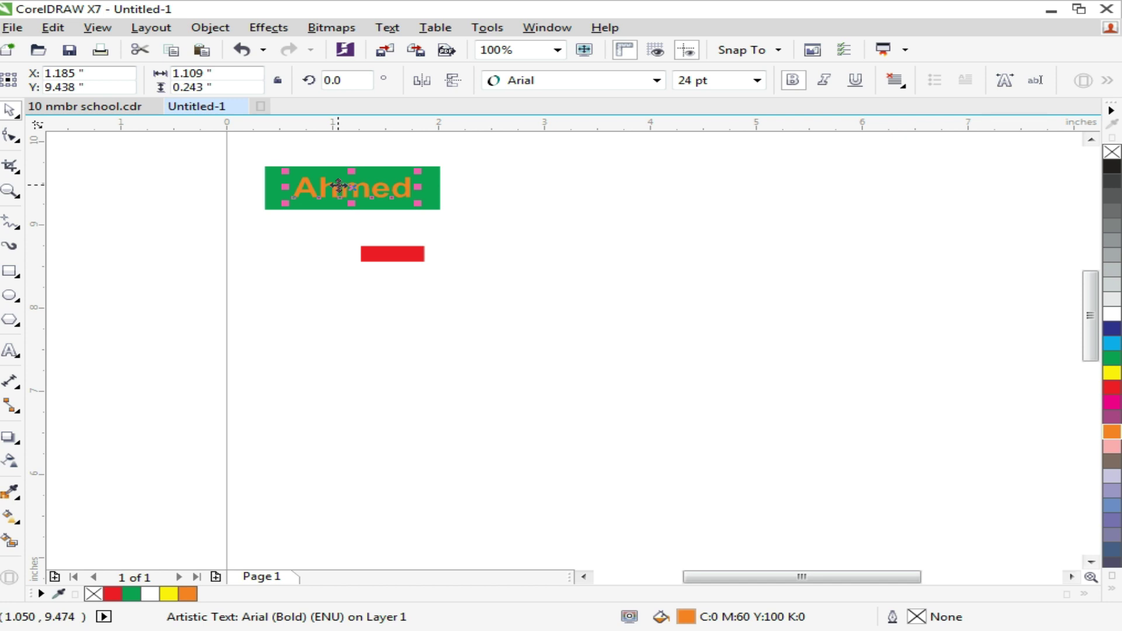
{"action": "key", "text": "Delete"}
- Enlarge the red rectangle proportionally to about 1.05 by 0.33 inches
{"action": "left_click", "coordinate": [391, 254]}
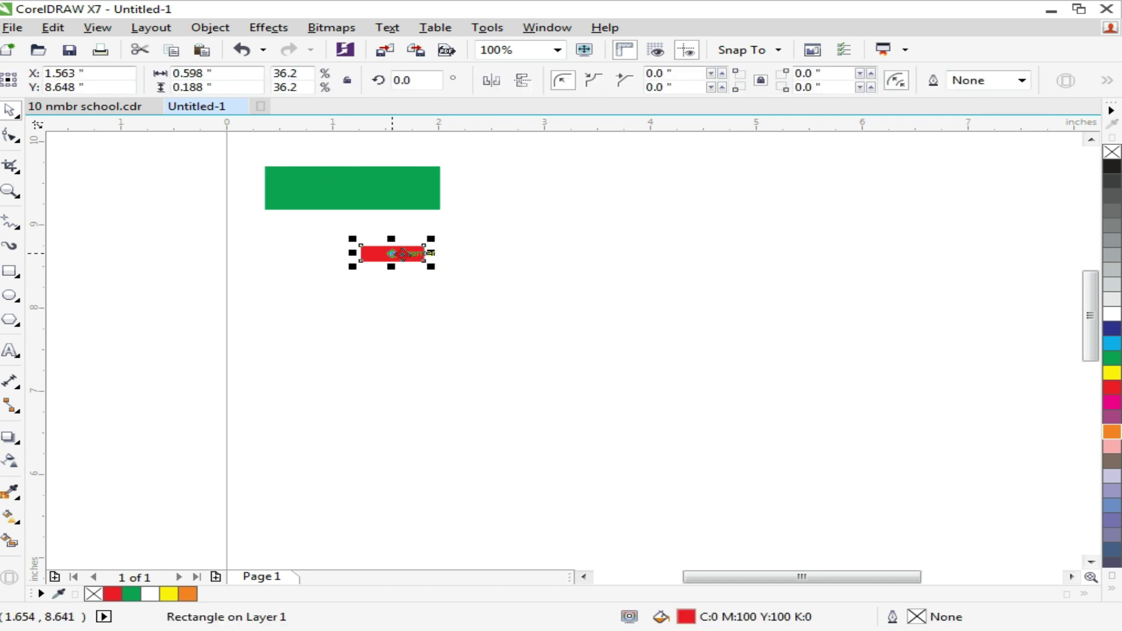
{"action": "left_click", "coordinate": [389, 201]}
{"action": "key", "text": "z"}
{"action": "left_click_drag", "start_coordinate": [232, 139], "coordinate": [337, 206]}
{"action": "left_click", "coordinate": [524, 390]}
{"action": "left_click_drag", "start_coordinate": [552, 360], "coordinate": [657, 305]}
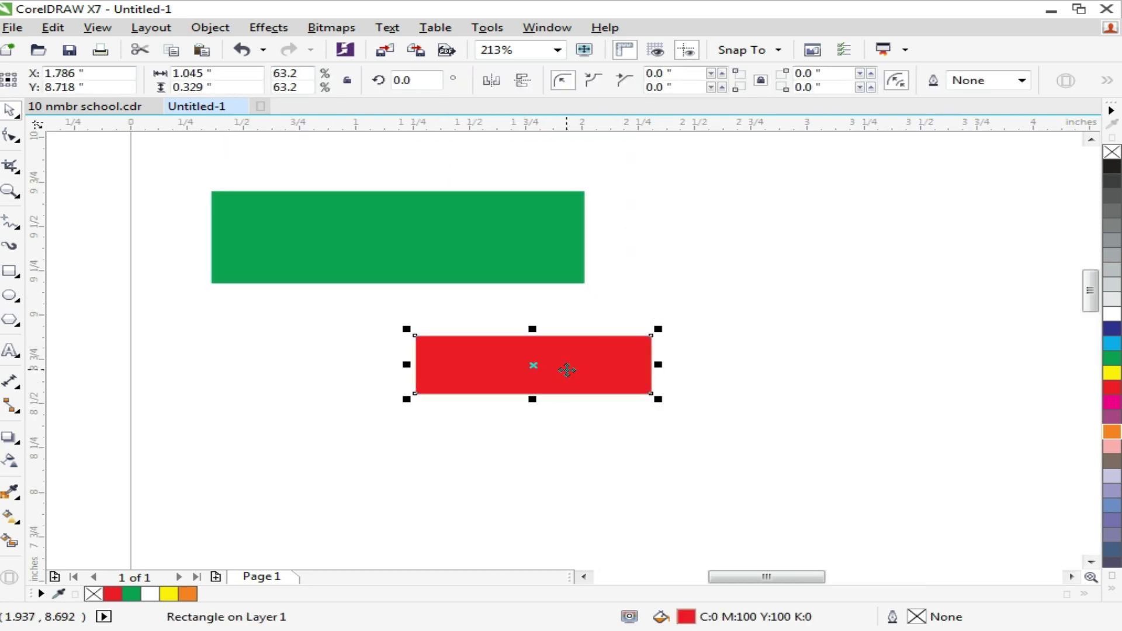
- Move the red rectangle up over the green one so that it overlaps and extends past its right edge
{"action": "left_click_drag", "start_coordinate": [567, 370], "coordinate": [570, 243]}
{"action": "key", "text": "z"}
{"action": "left_click_drag", "start_coordinate": [145, 150], "coordinate": [862, 407]}
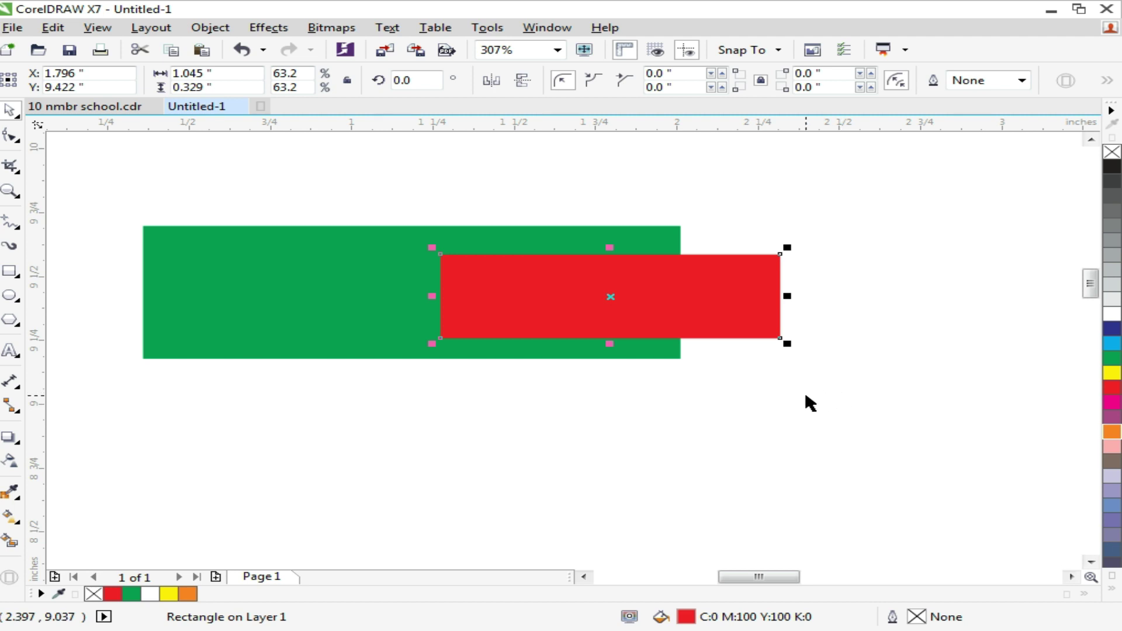
{"action": "left_click", "coordinate": [775, 418]}
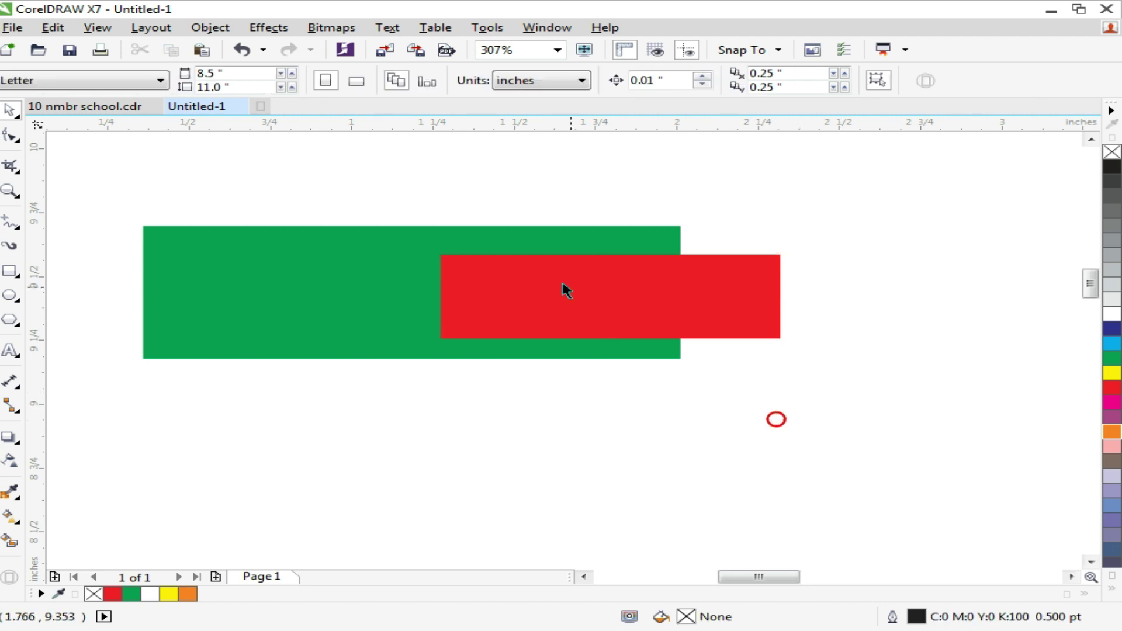
{"action": "left_click", "coordinate": [532, 228]}
{"action": "left_click", "coordinate": [755, 419]}
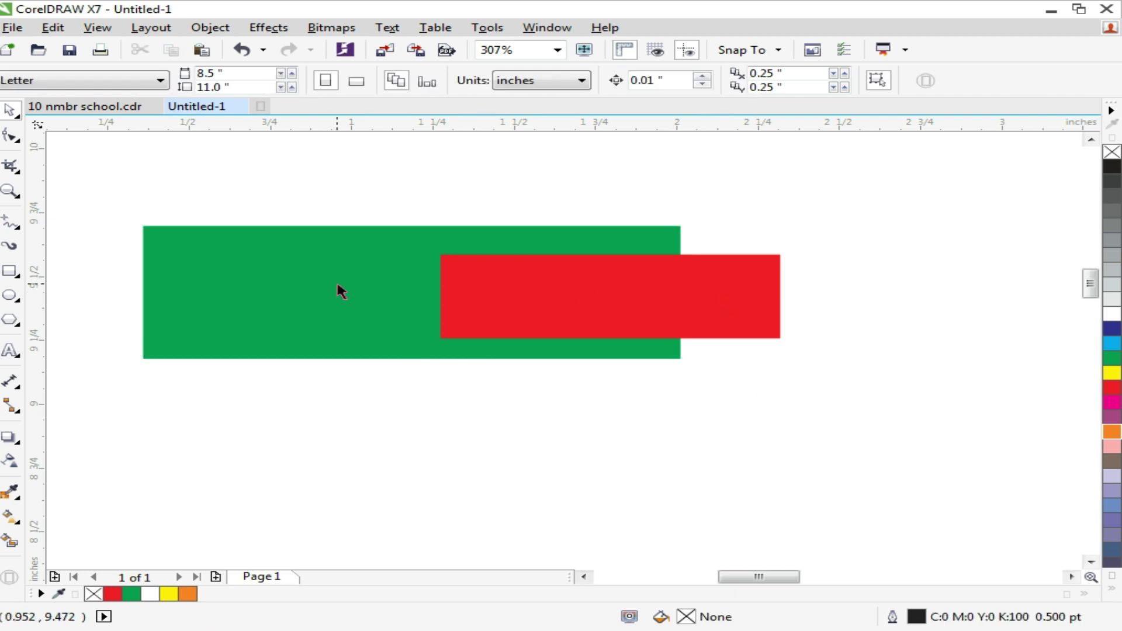
- Send the red rectangle behind the green one, and bring it back to the front
{"action": "left_click", "coordinate": [587, 296]}
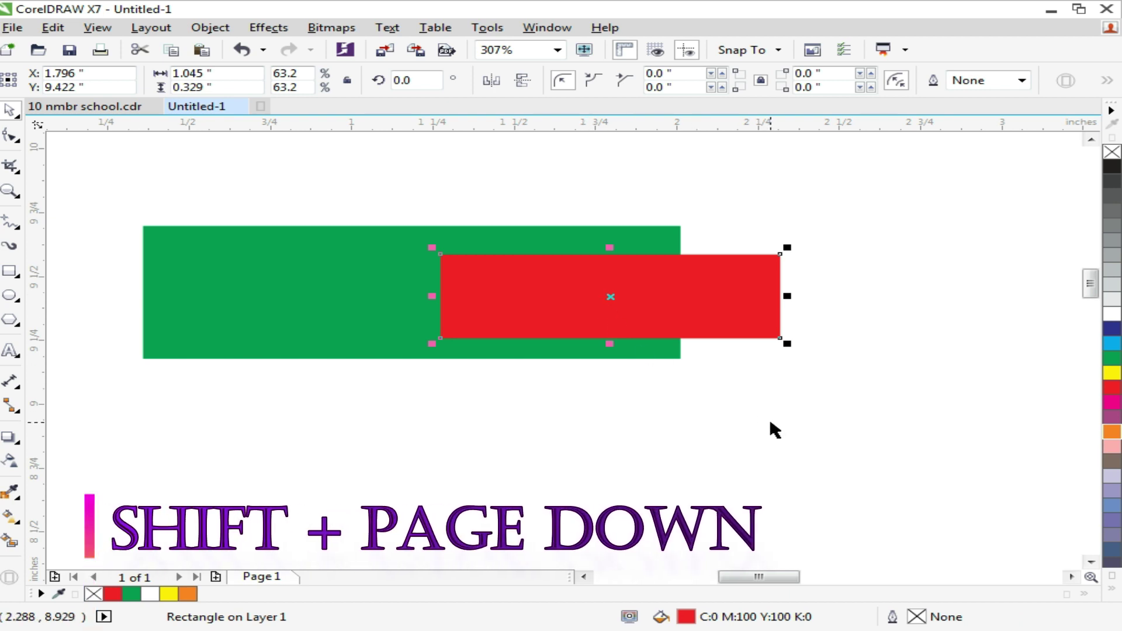
{"action": "key", "text": "shift+Page_Down"}
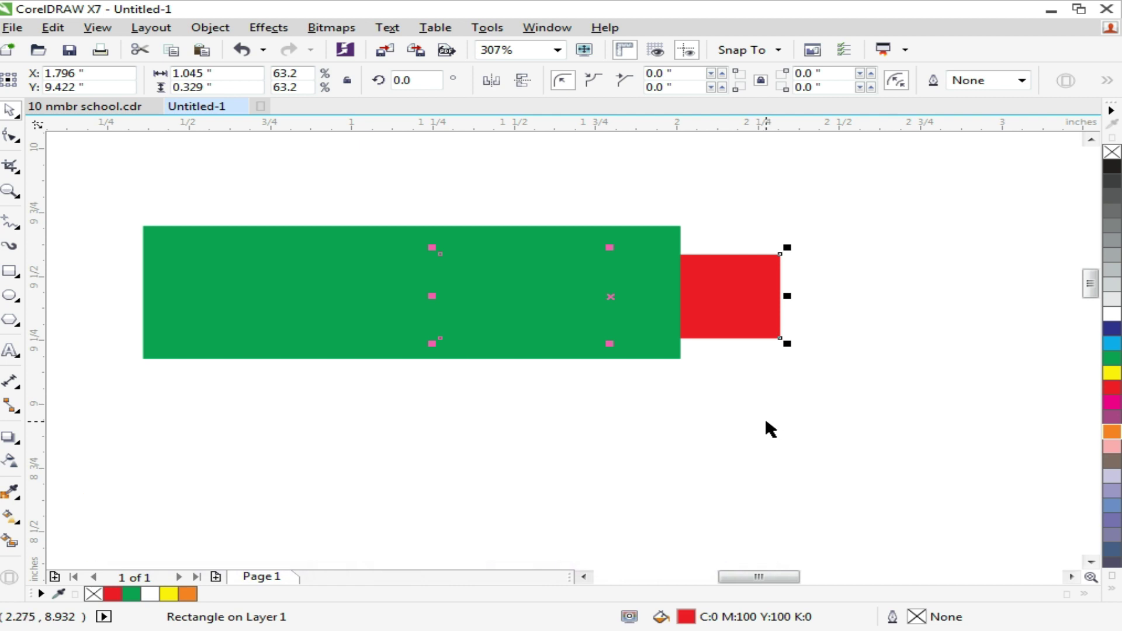
{"action": "key", "text": "shift+Page_Up"}
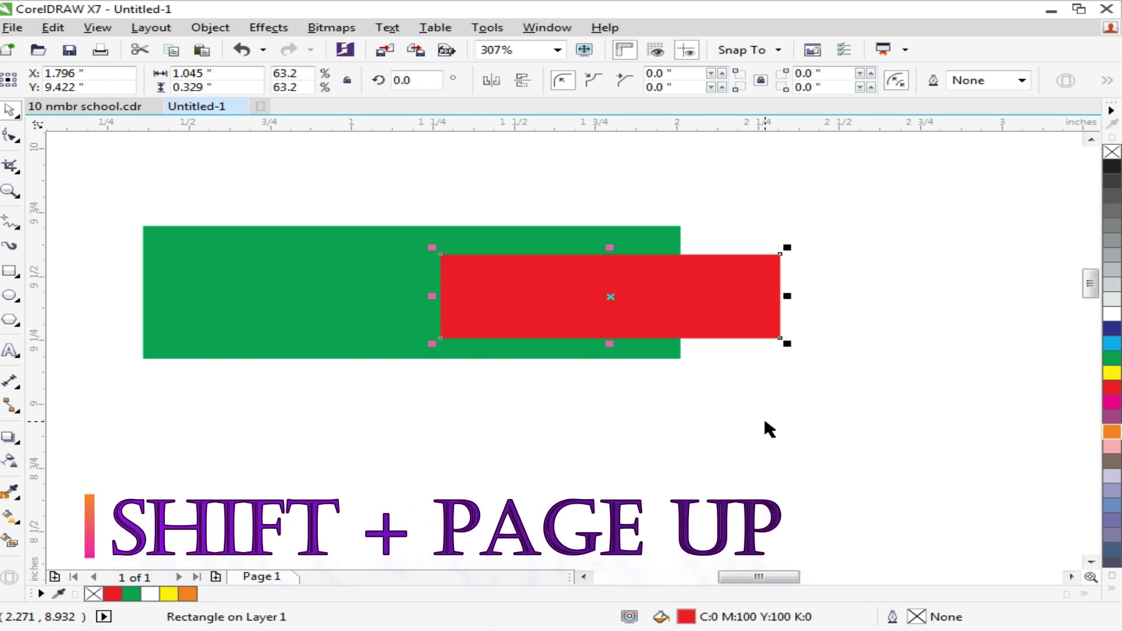
- Bring the green rectangle in front of the red one, and undo the reordering
{"action": "left_click", "coordinate": [763, 418]}
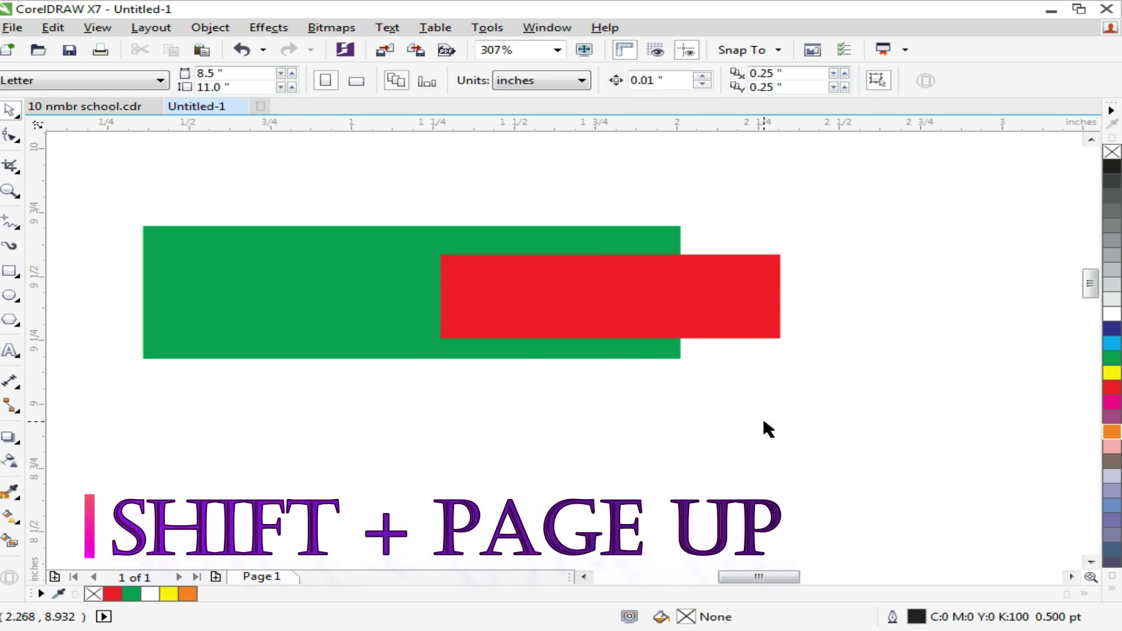
{"action": "left_click", "coordinate": [321, 274]}
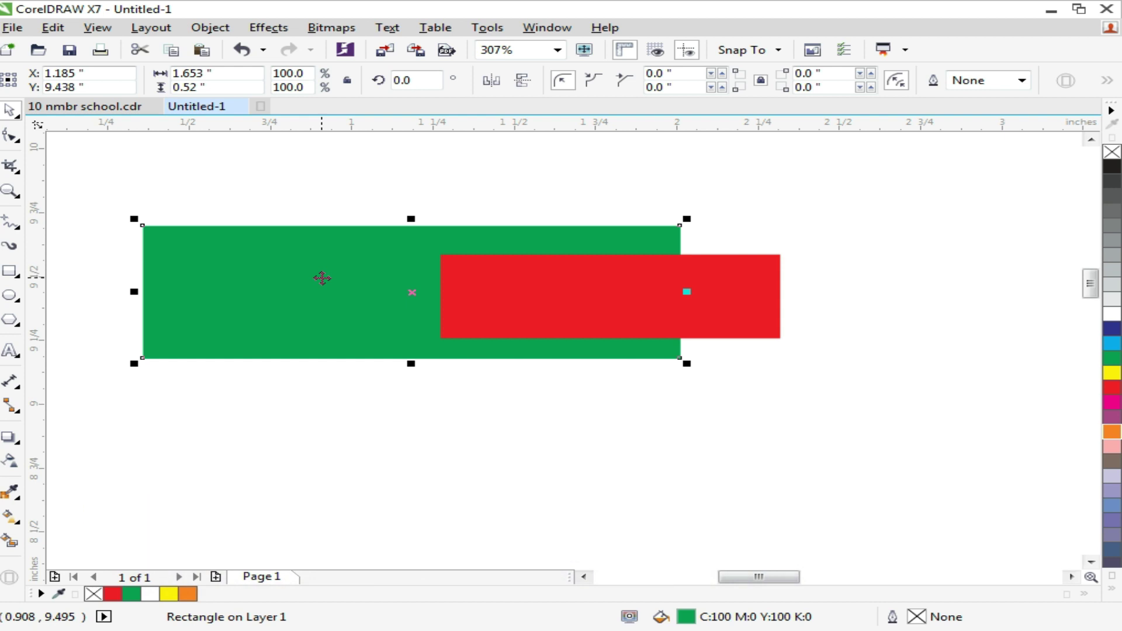
{"action": "key", "text": "shift+Page_Up"}
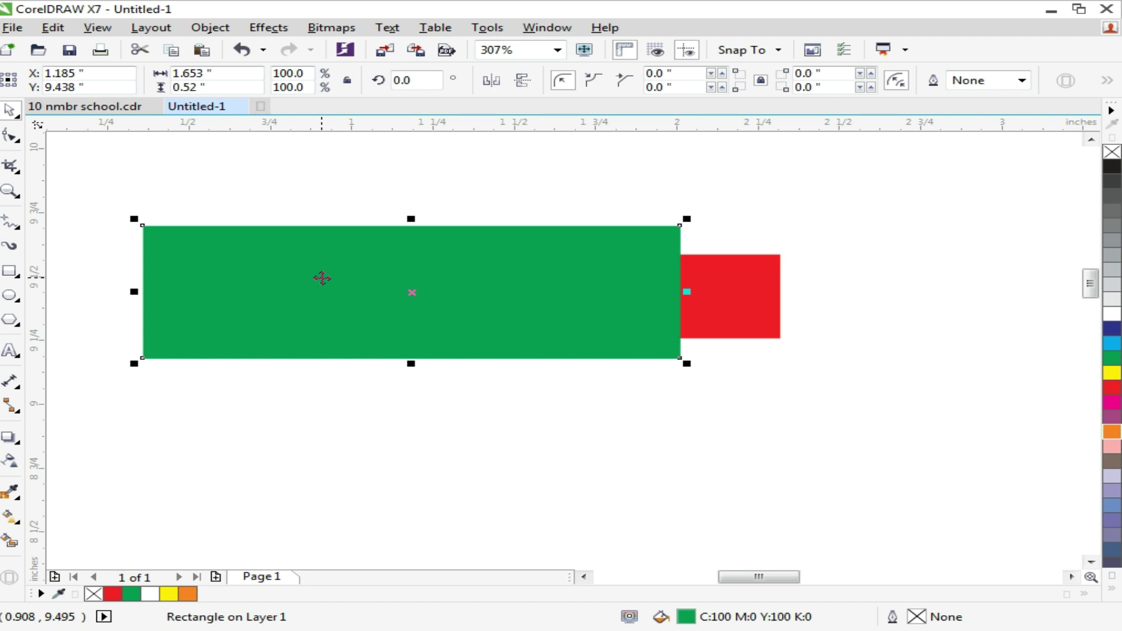
{"action": "key", "text": "ctrl+z"}
{"action": "left_click", "coordinate": [477, 416]}
{"action": "left_click", "coordinate": [503, 296]}
{"action": "key", "text": "Escape"}
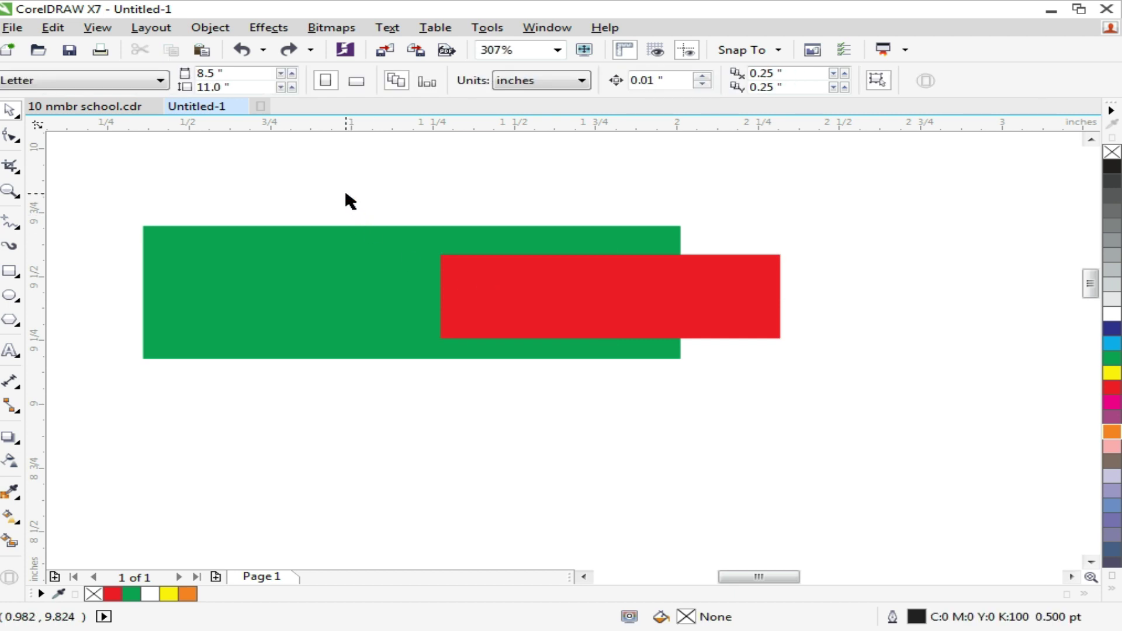
- Group the green and red rectangles, and ungroup them again
{"action": "left_click", "coordinate": [393, 260]}
{"action": "left_click", "coordinate": [539, 297], "text": "shift"}
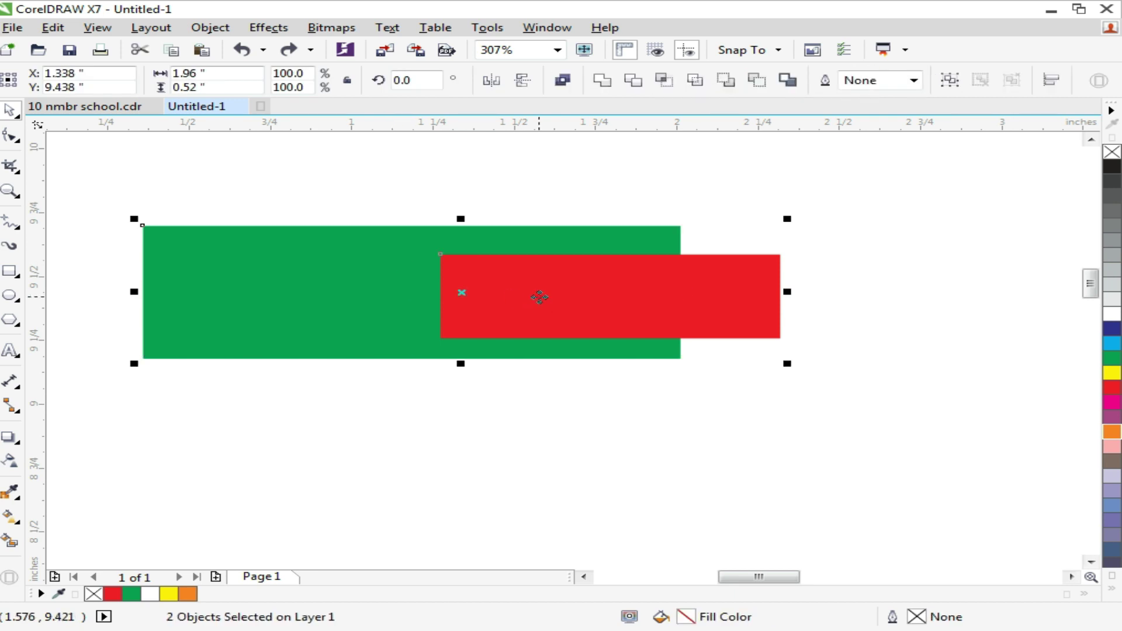
{"action": "key", "text": "ctrl+g"}
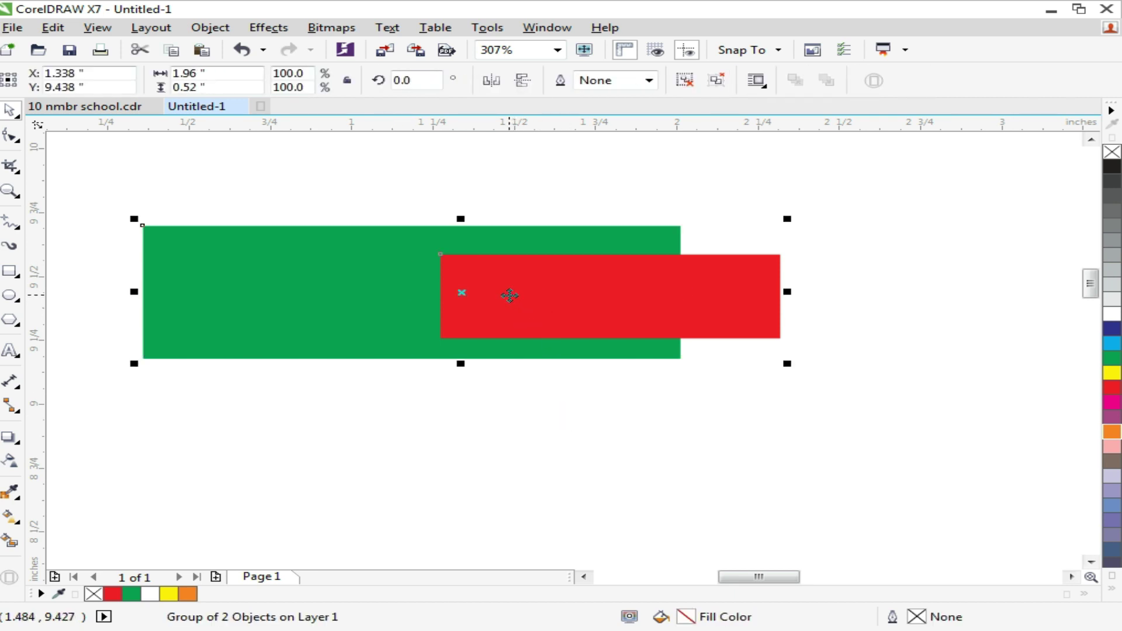
{"action": "left_click", "coordinate": [541, 391]}
{"action": "left_click_drag", "start_coordinate": [509, 303], "coordinate": [514, 333]}
{"action": "key", "text": "ctrl+z"}
{"action": "key", "text": "ctrl+u"}
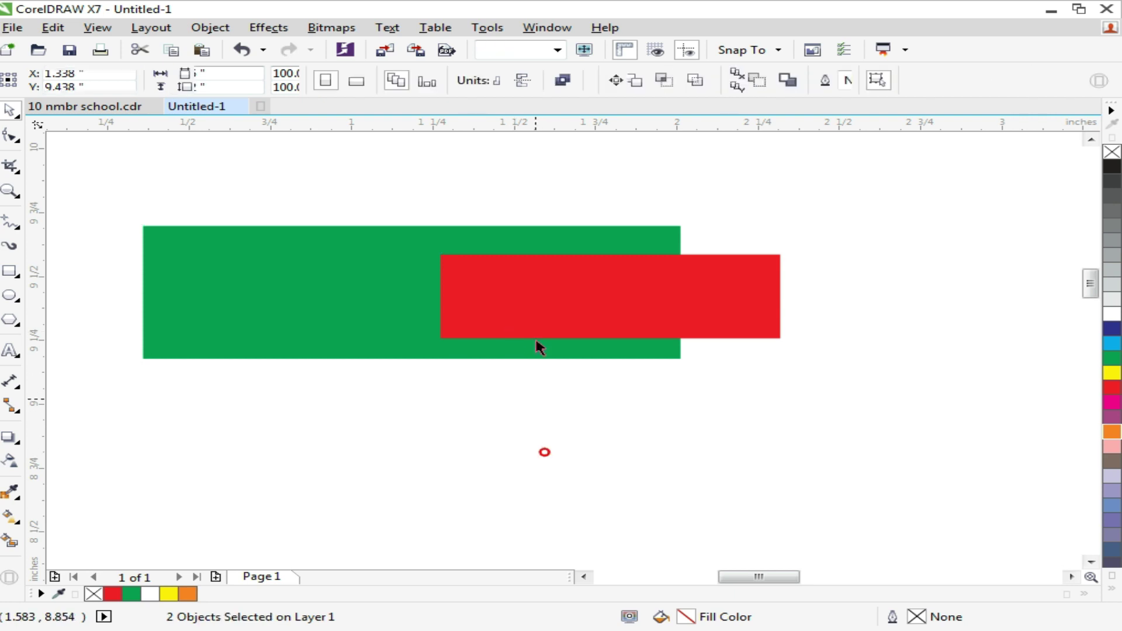
- Send the red rectangle to the back of the stack and return it to the front
{"action": "left_click", "coordinate": [533, 298]}
{"action": "key", "text": "shift+Page_Down"}
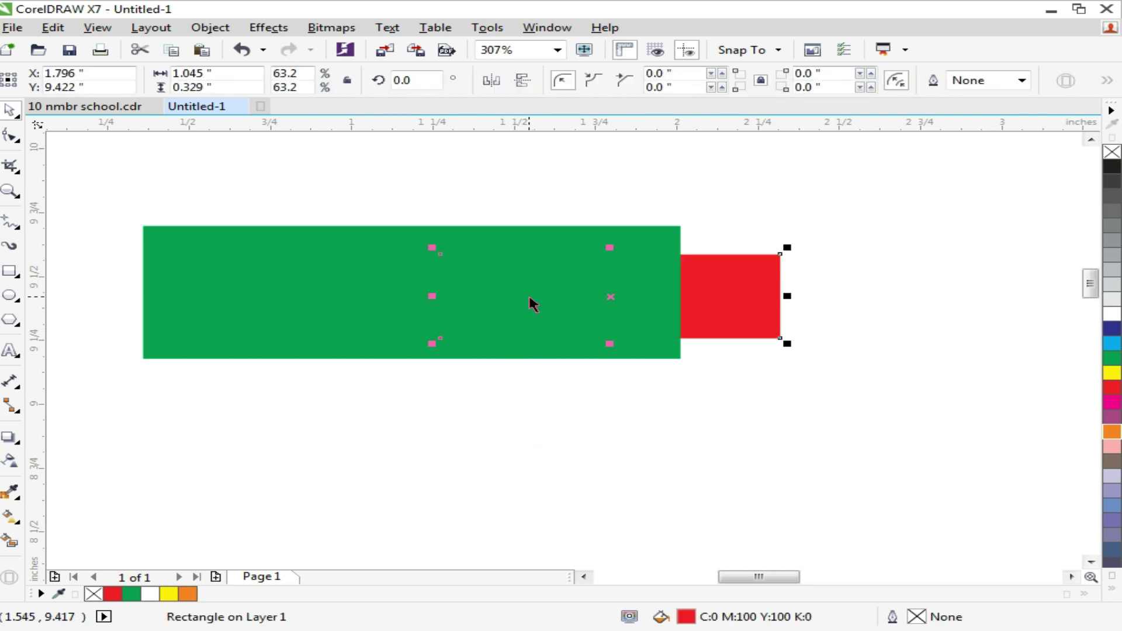
{"action": "key", "text": "shift+Page_Up"}
{"action": "left_click", "coordinate": [526, 425]}
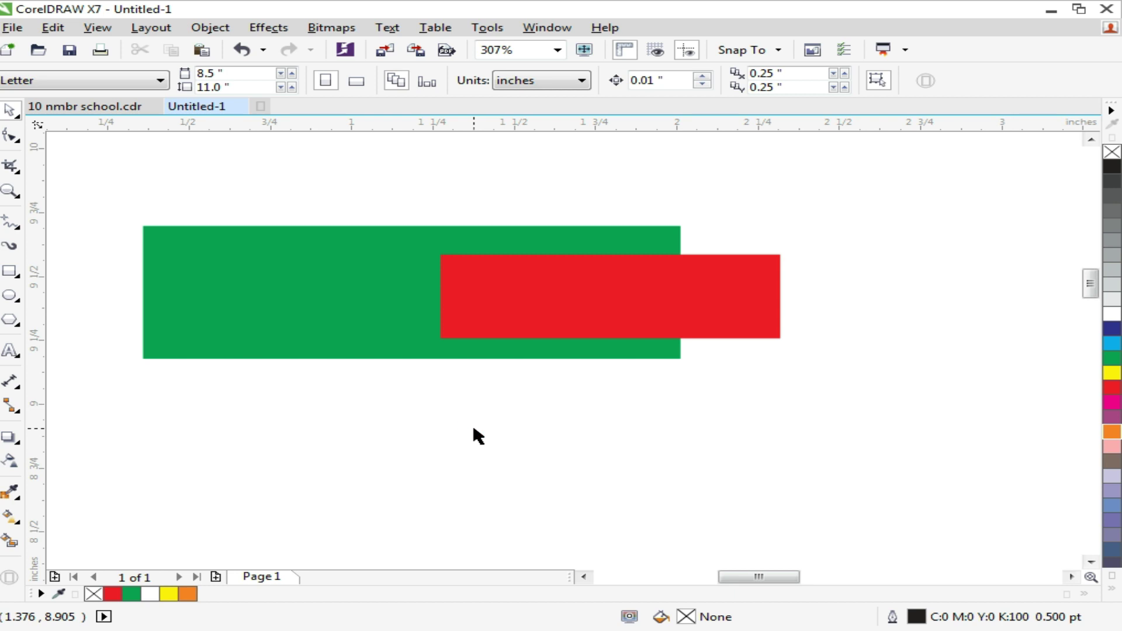
{"action": "scroll", "coordinate": [358, 222], "scroll_direction": "down", "scroll_amount": 5}
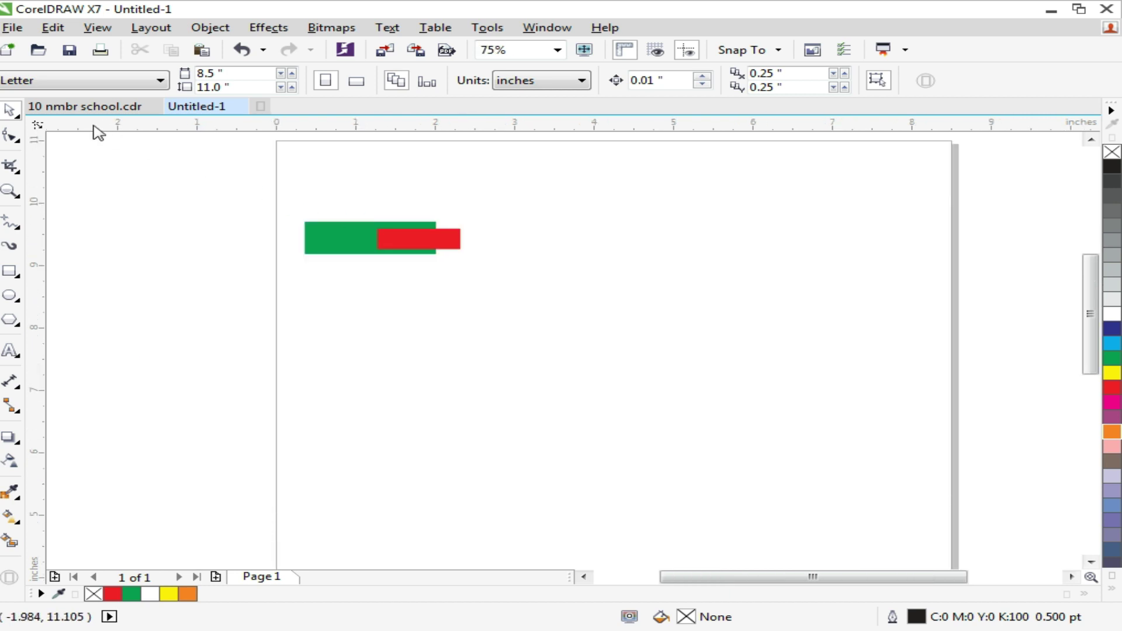
{"action": "left_click_drag", "start_coordinate": [277, 155], "coordinate": [919, 449]}
{"action": "left_click", "coordinate": [880, 448]}
{"action": "left_click_drag", "start_coordinate": [339, 166], "coordinate": [966, 251]}
{"action": "left_click", "coordinate": [903, 282]}
{"action": "left_click_drag", "start_coordinate": [901, 287], "coordinate": [319, 380]}
{"action": "key", "text": "z"}
{"action": "left_click_drag", "start_coordinate": [213, 143], "coordinate": [597, 308]}
{"action": "key", "text": "F2"}
{"action": "left_click_drag", "start_coordinate": [78, 155], "coordinate": [211, 217]}
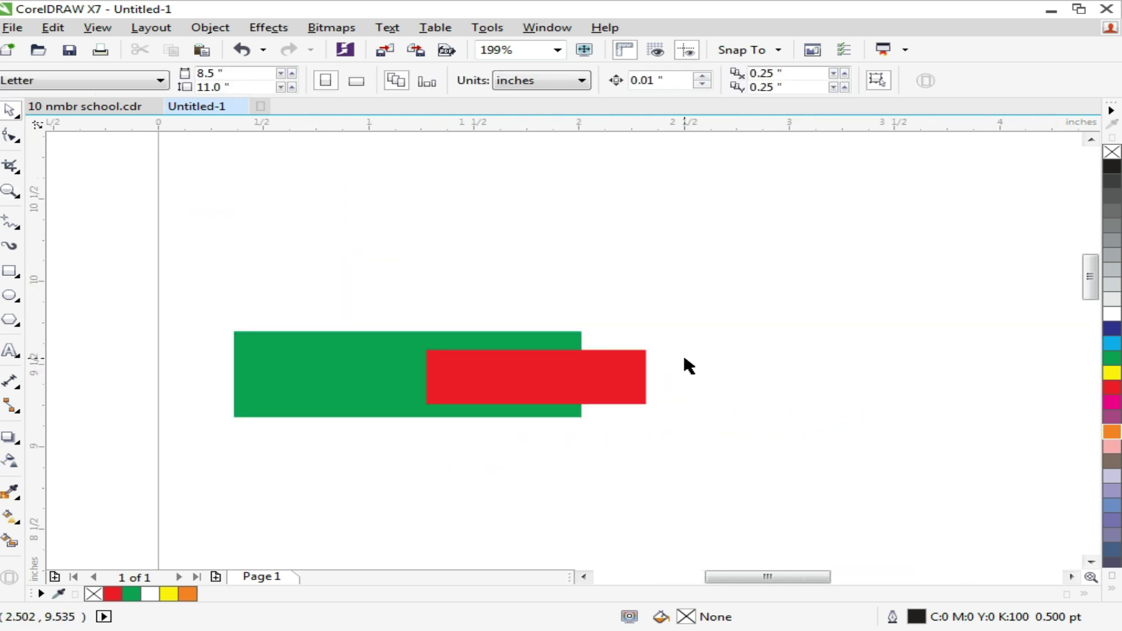
- Move the red rectangle one level back, one level forward, and one level back again
{"action": "left_click", "coordinate": [633, 388]}
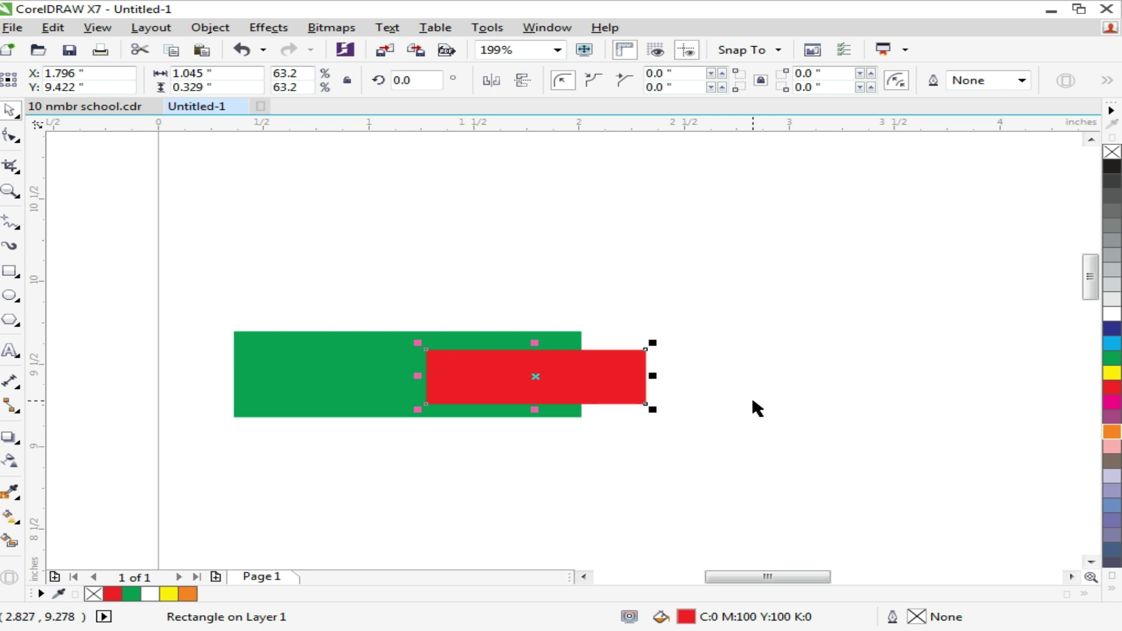
{"action": "key", "text": "ctrl+Page_Down"}
{"action": "key", "text": "ctrl+Page_Up"}
{"action": "key", "text": "ctrl+Page_Down"}
{"action": "left_click", "coordinate": [752, 397]}
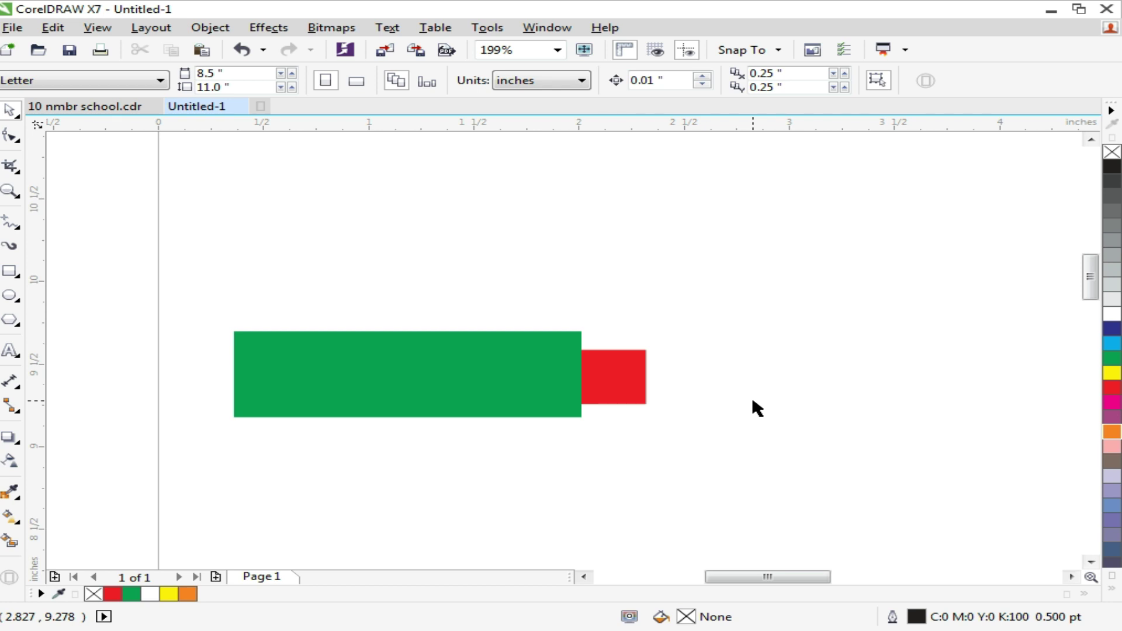
- Delete the red rectangle and move the green one up near the page's top edge
{"action": "left_click", "coordinate": [645, 375]}
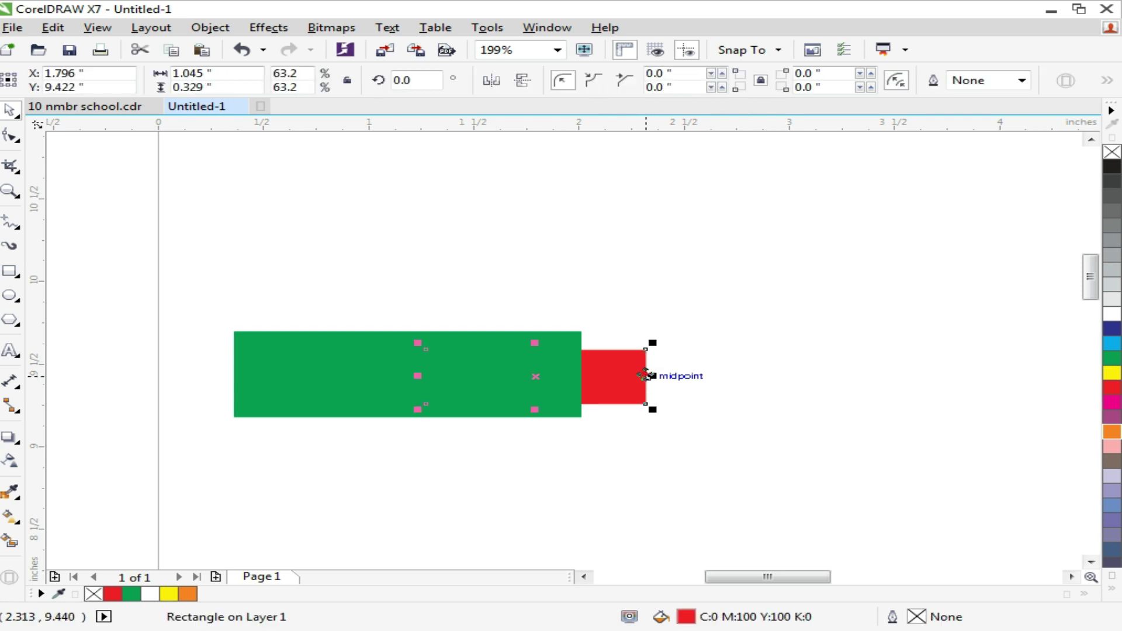
{"action": "key", "text": "Delete"}
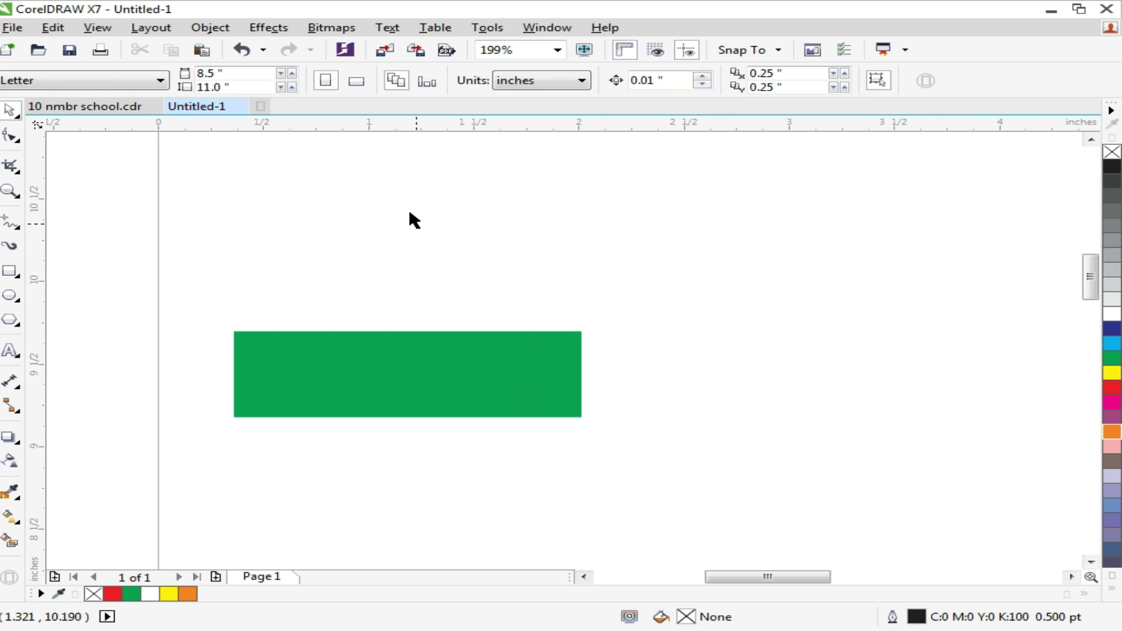
{"action": "scroll", "coordinate": [397, 173], "scroll_direction": "down", "scroll_amount": 2}
{"action": "left_click", "coordinate": [390, 277]}
{"action": "left_click_drag", "start_coordinate": [389, 276], "coordinate": [386, 201]}
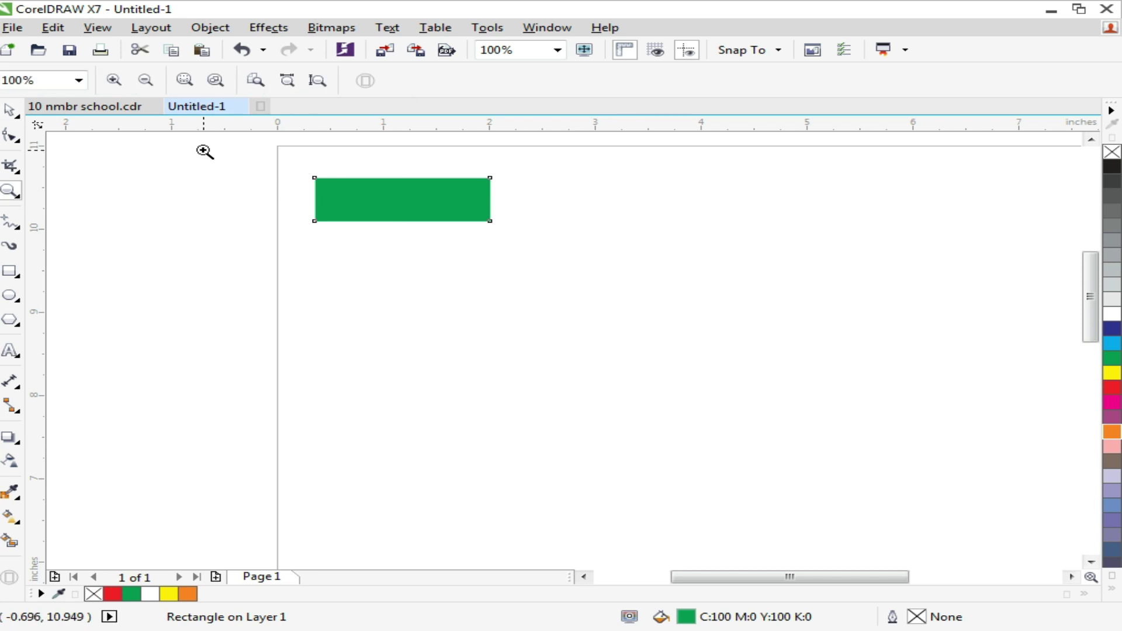
- Reduce the green rectangle's height to about 0.24 inches and place a copy of it just below
{"action": "scroll", "coordinate": [366, 147], "scroll_direction": "up", "scroll_amount": 2}
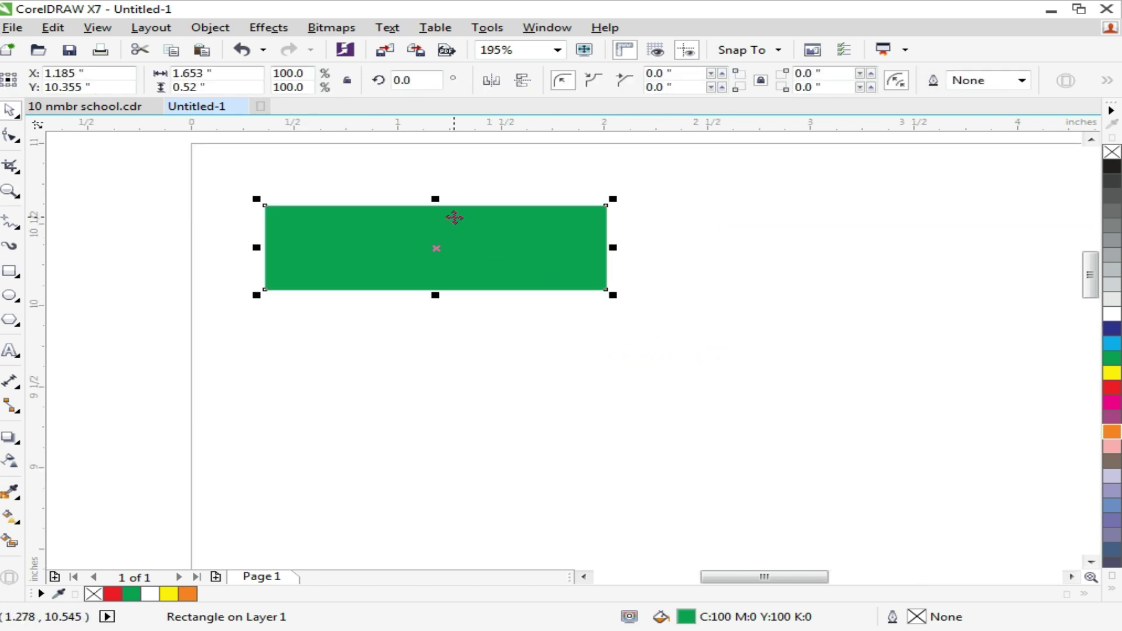
{"action": "left_click_drag", "start_coordinate": [435, 199], "coordinate": [473, 309]}
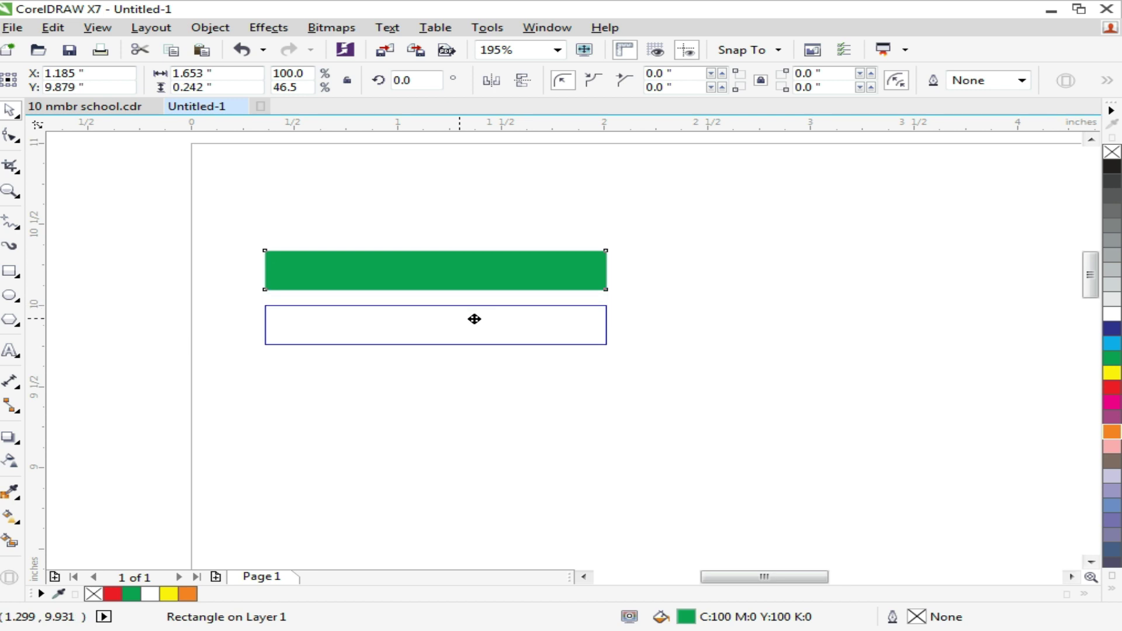
{"action": "mouse_move", "coordinate": [460, 318]}
{"action": "left_mouse_down"}
{"action": "mouse_move", "coordinate": [703, 318]}
{"action": "mouse_move", "coordinate": [453, 366]}
{"action": "mouse_move", "coordinate": [688, 333]}
{"action": "mouse_move", "coordinate": [476, 304]}
{"action": "mouse_move", "coordinate": [603, 363]}
{"action": "mouse_move", "coordinate": [475, 319]}
{"action": "mouse_move", "coordinate": [455, 433]}
{"action": "mouse_move", "coordinate": [456, 328]}
{"action": "mouse_move", "coordinate": [473, 453]}
{"action": "mouse_move", "coordinate": [450, 405]}
{"action": "mouse_move", "coordinate": [456, 366]}
{"action": "mouse_move", "coordinate": [457, 461]}
{"action": "mouse_move", "coordinate": [471, 366]}
{"action": "mouse_move", "coordinate": [426, 370]}
{"action": "mouse_move", "coordinate": [553, 410]}
{"action": "mouse_move", "coordinate": [553, 422]}
{"action": "mouse_move", "coordinate": [338, 427]}
{"action": "mouse_move", "coordinate": [563, 438]}
{"action": "mouse_move", "coordinate": [336, 419]}
{"action": "mouse_move", "coordinate": [537, 423]}
{"action": "mouse_move", "coordinate": [360, 423]}
{"action": "mouse_move", "coordinate": [523, 438]}
{"action": "mouse_move", "coordinate": [378, 426]}
{"action": "mouse_move", "coordinate": [404, 493]}
{"action": "mouse_move", "coordinate": [606, 436]}
{"action": "mouse_move", "coordinate": [415, 336]}
{"action": "mouse_move", "coordinate": [415, 388]}
{"action": "mouse_move", "coordinate": [430, 384]}
{"action": "mouse_move", "coordinate": [427, 330]}
{"action": "mouse_move", "coordinate": [431, 388]}
{"action": "mouse_move", "coordinate": [456, 321]}
{"action": "mouse_move", "coordinate": [471, 411]}
{"action": "mouse_move", "coordinate": [458, 313]}
{"action": "mouse_move", "coordinate": [466, 355]}
{"action": "mouse_move", "coordinate": [468, 319]}
{"action": "left_mouse_up"}
{"action": "left_click_drag", "start_coordinate": [468, 318], "coordinate": [469, 319]}
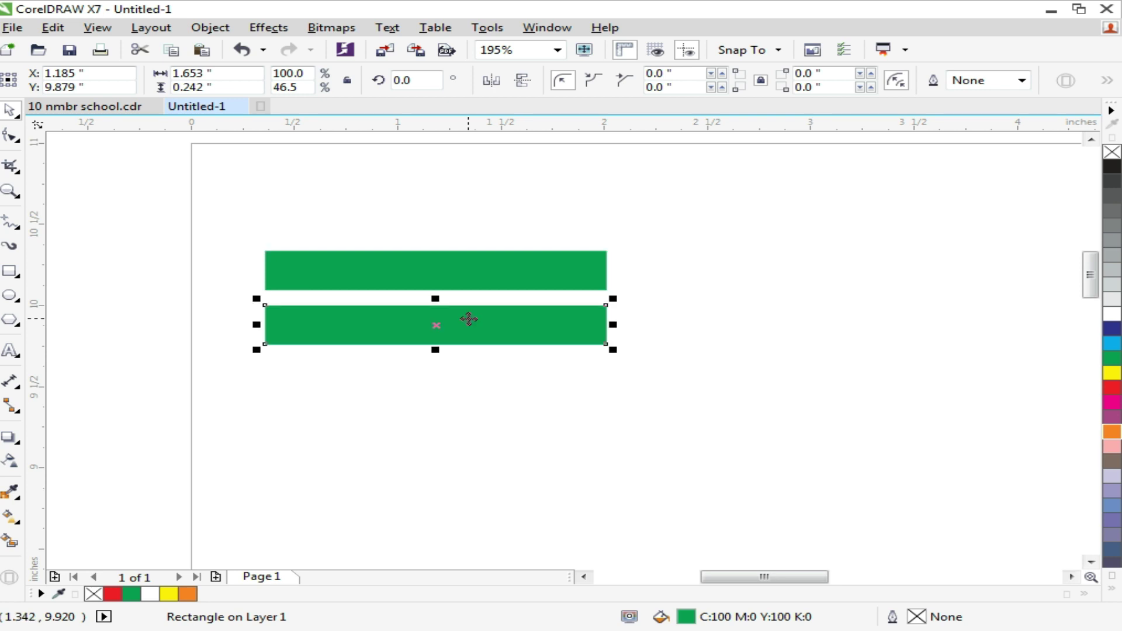
- Repeat the duplication four times to make an evenly spaced column of six green bars
{"action": "key", "text": "ctrl+r"}
{"action": "key", "text": "ctrl+r"}
{"action": "key", "text": "ctrl+r"}
{"action": "key", "text": "ctrl+r"}
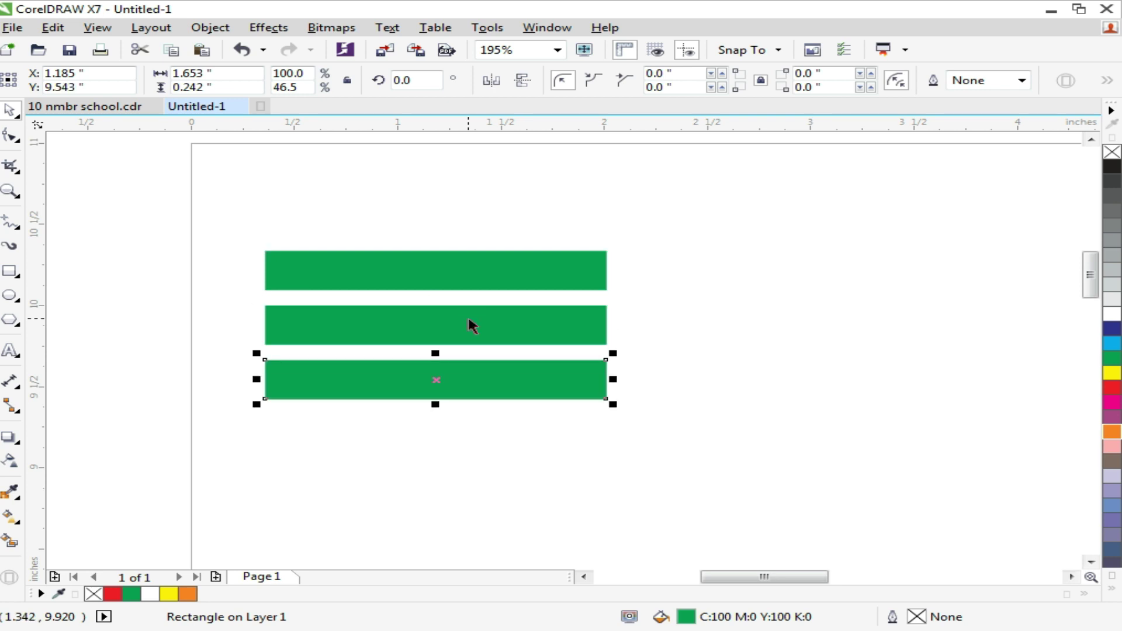
{"action": "left_click", "coordinate": [257, 287]}
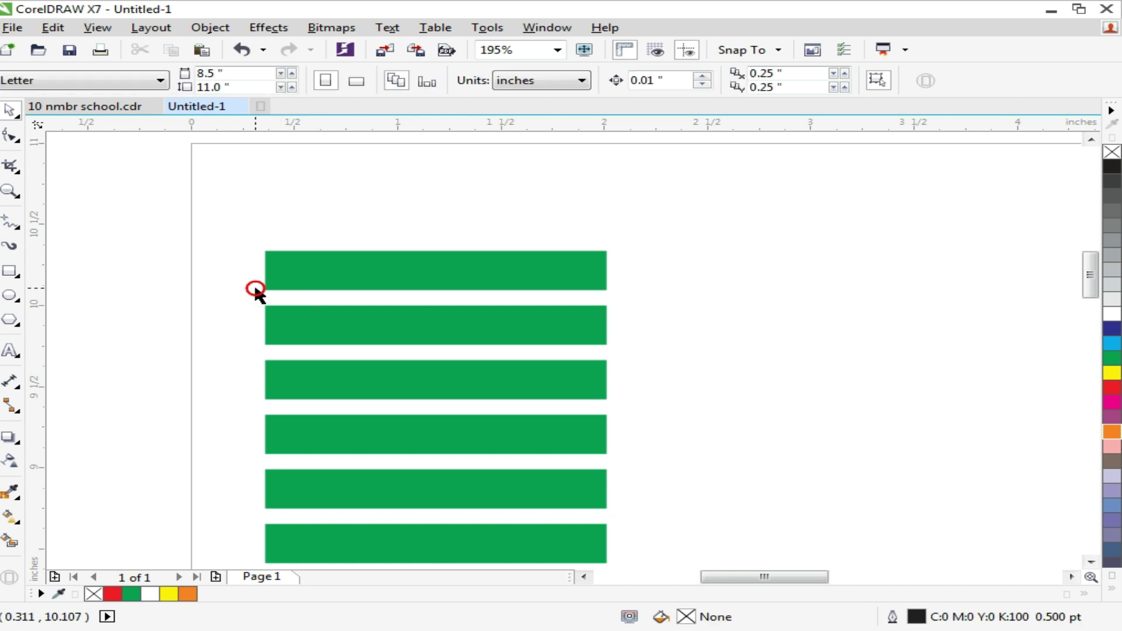
{"action": "left_click", "coordinate": [703, 333]}
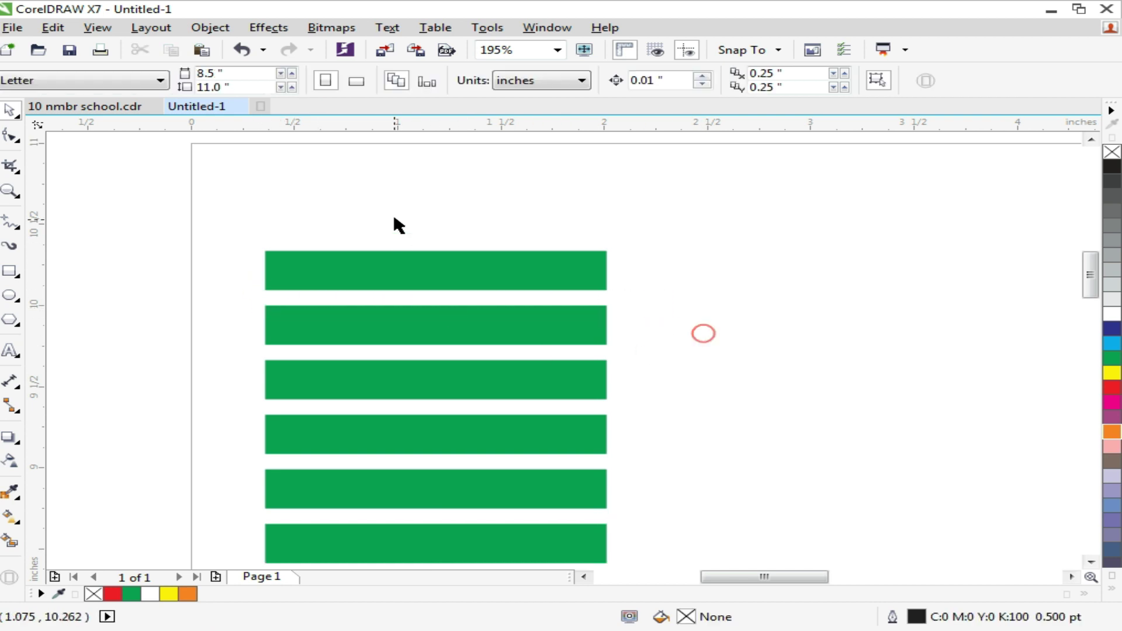
- Delete the five copied bars, keeping only the topmost green bar
{"action": "left_click", "coordinate": [379, 318]}
{"action": "key", "text": "Delete"}
{"action": "left_click_drag", "start_coordinate": [231, 298], "coordinate": [564, 464]}
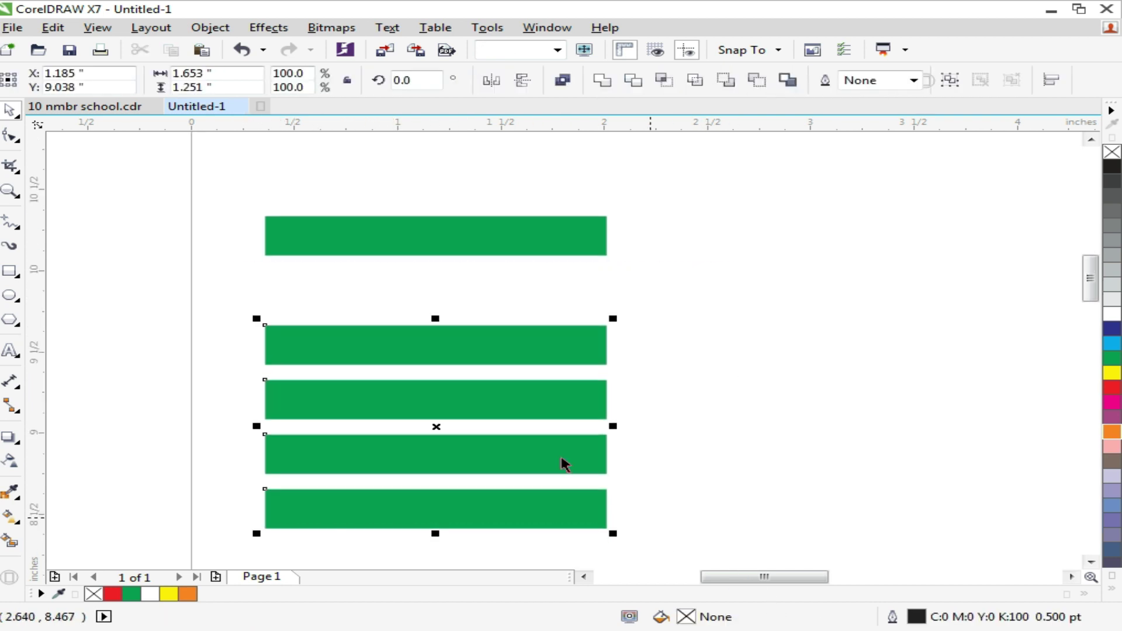
{"action": "key", "text": "Delete"}
- Place four copies of the green bar straight below it at uneven spacing
{"action": "left_click_drag", "start_coordinate": [404, 228], "coordinate": [370, 531]}
{"action": "right_click", "coordinate": [393, 323]}
{"action": "right_click", "coordinate": [394, 371]}
{"action": "right_click", "coordinate": [376, 470]}
{"action": "right_click", "coordinate": [370, 531]}
{"action": "key", "text": "F3"}
{"action": "key", "text": "F2"}
{"action": "left_click_drag", "start_coordinate": [243, 210], "coordinate": [687, 441]}
- Fill the four copied bars, from top to bottom, with dark blue, yellow, red and purple
{"action": "left_click", "coordinate": [545, 261]}
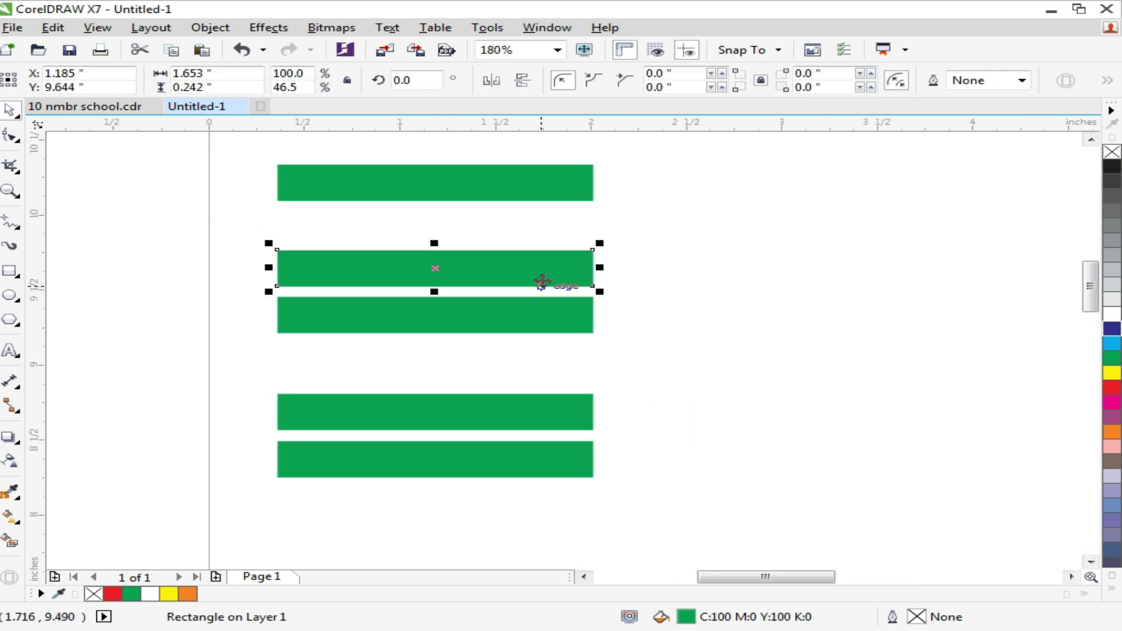
{"action": "left_click", "coordinate": [1112, 329]}
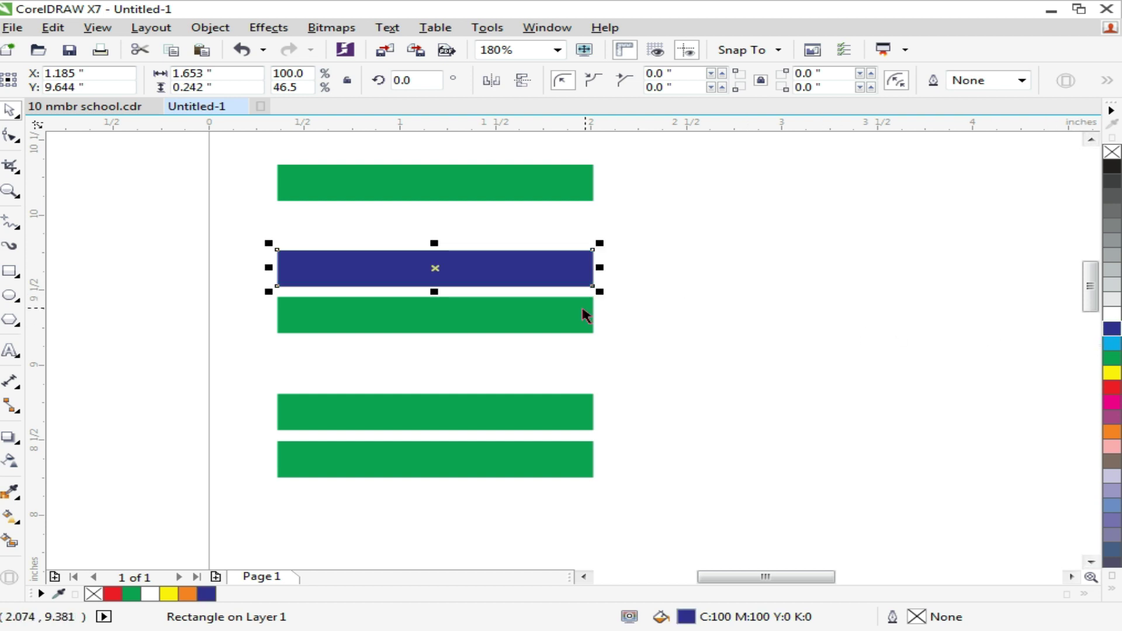
{"action": "left_click", "coordinate": [586, 313]}
{"action": "left_click", "coordinate": [1111, 372]}
{"action": "left_click", "coordinate": [586, 411]}
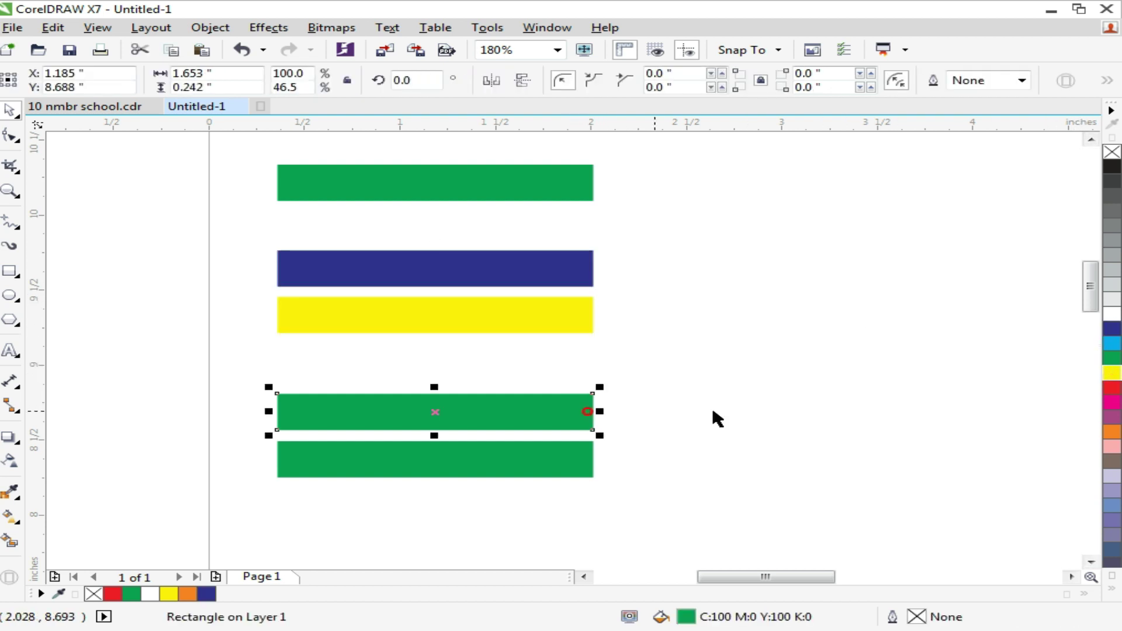
{"action": "left_click", "coordinate": [1113, 388]}
{"action": "left_click", "coordinate": [501, 466]}
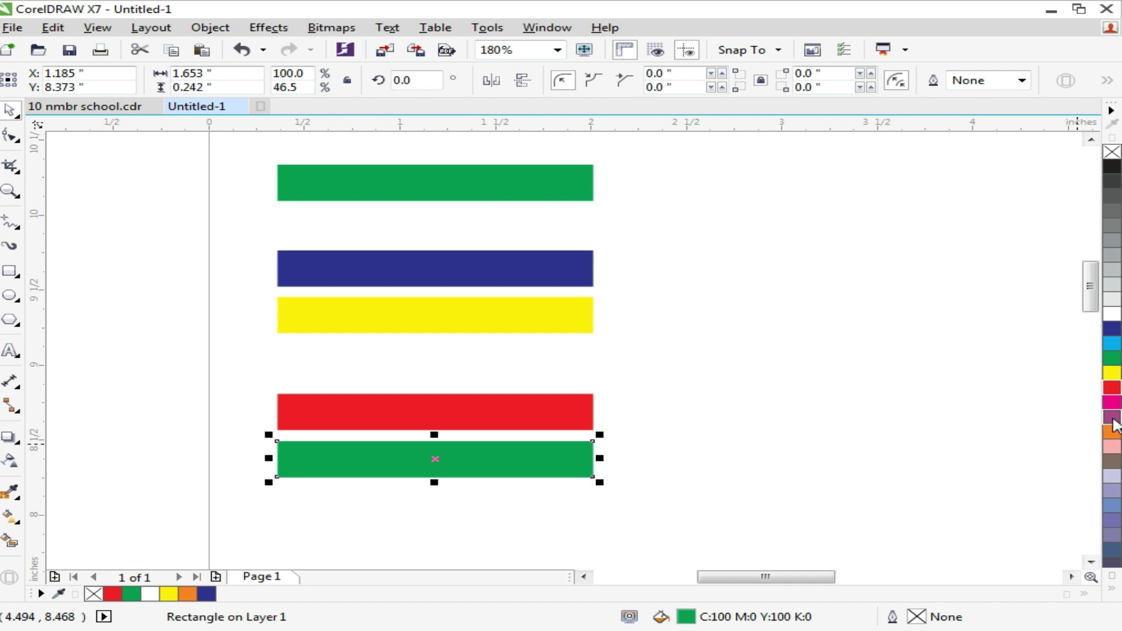
{"action": "left_click", "coordinate": [1113, 417]}
{"action": "left_click", "coordinate": [709, 466]}
{"action": "left_click_drag", "start_coordinate": [678, 489], "coordinate": [95, 145]}
{"action": "left_click", "coordinate": [197, 204]}
{"action": "left_click_drag", "start_coordinate": [236, 151], "coordinate": [731, 482]}
{"action": "left_click", "coordinate": [730, 369]}
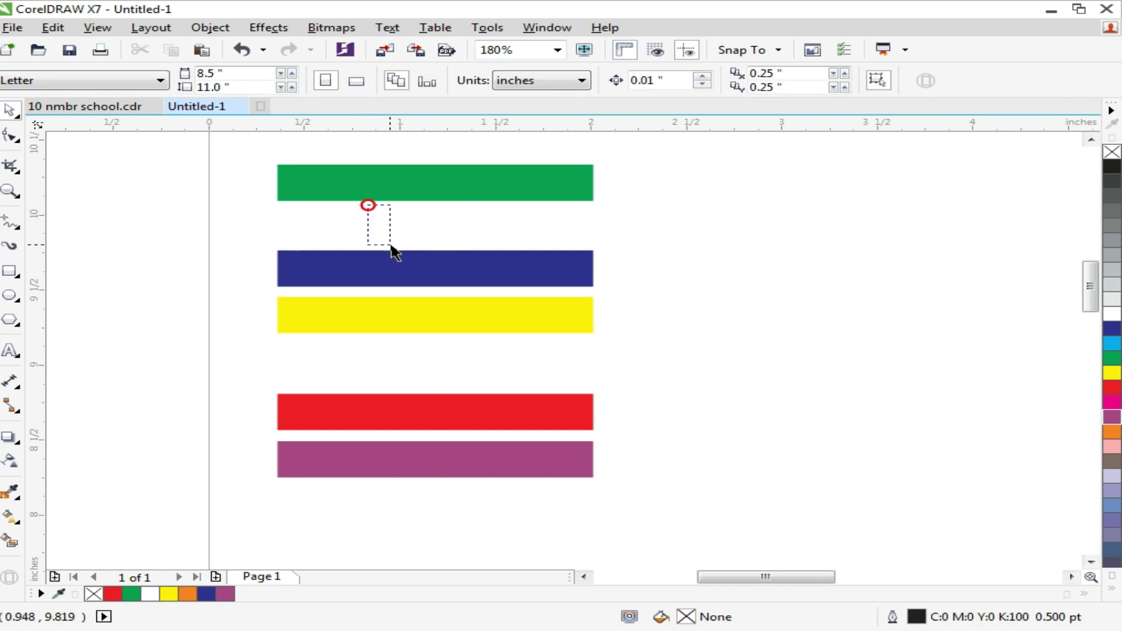
{"action": "left_click_drag", "start_coordinate": [438, 243], "coordinate": [456, 253]}
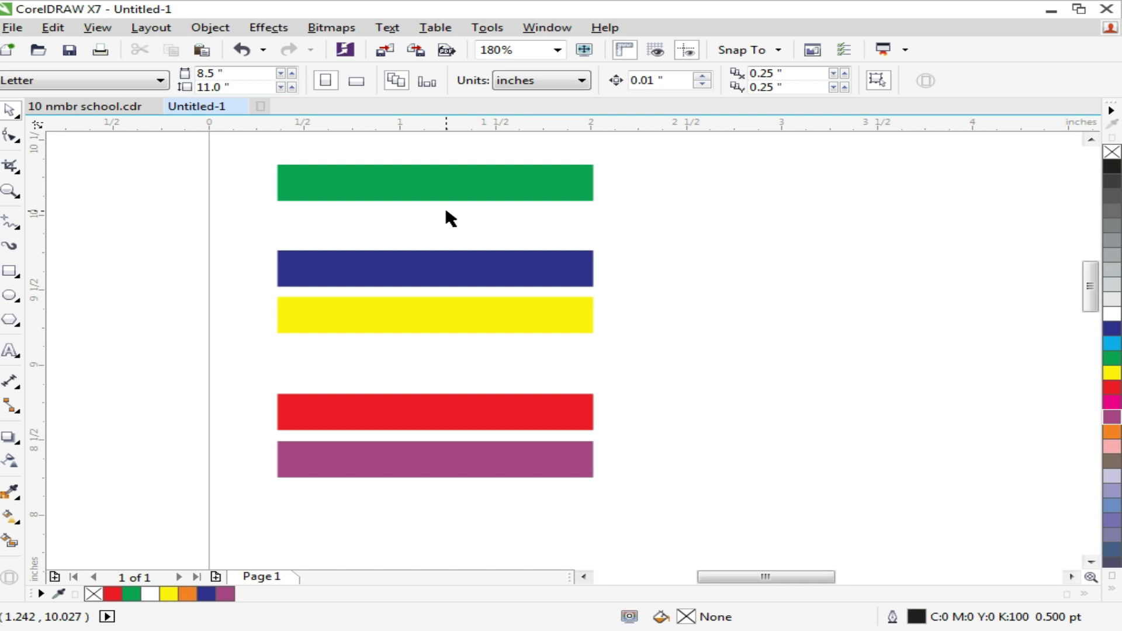
{"action": "mouse_move", "coordinate": [443, 210]}
{"action": "left_mouse_down"}
{"action": "mouse_move", "coordinate": [466, 253]}
{"action": "mouse_move", "coordinate": [452, 223]}
{"action": "left_mouse_up"}
- Distribute all five coloured bars with equal vertical spacing, undo the distribution, and reapply it
{"action": "left_click_drag", "start_coordinate": [241, 143], "coordinate": [754, 475]}
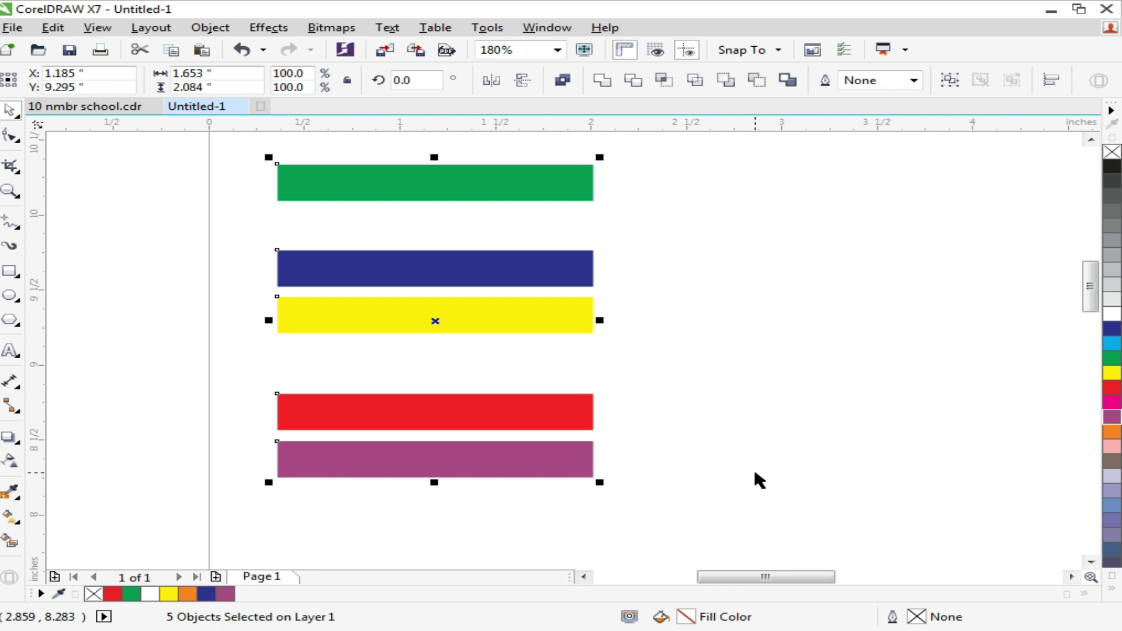
{"action": "key", "text": "shift+a"}
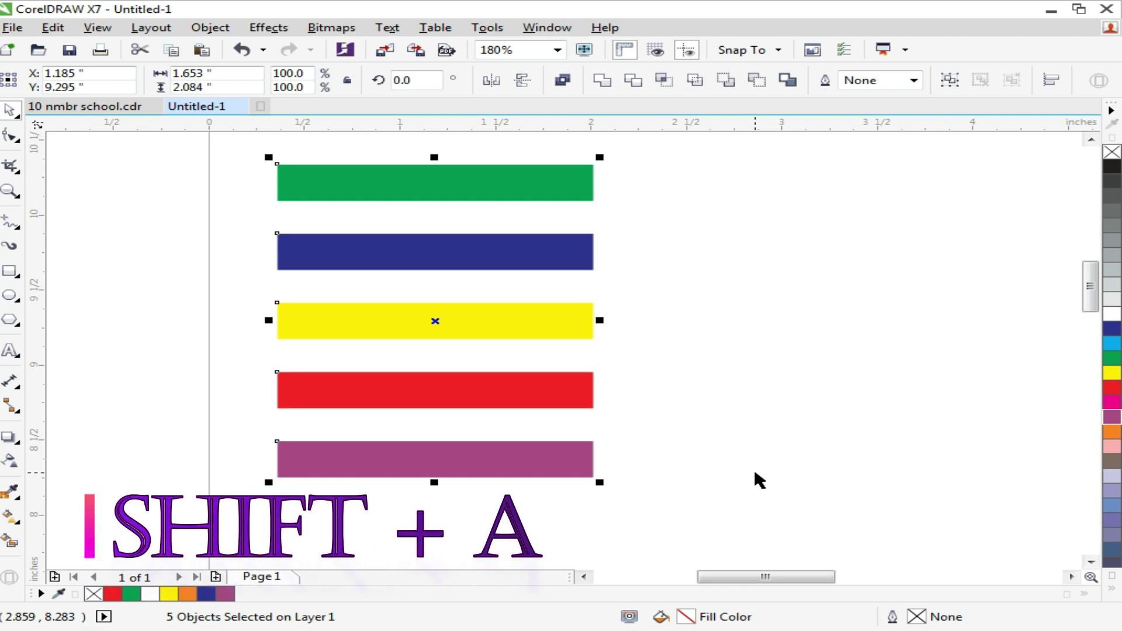
{"action": "key", "text": "ctrl+z"}
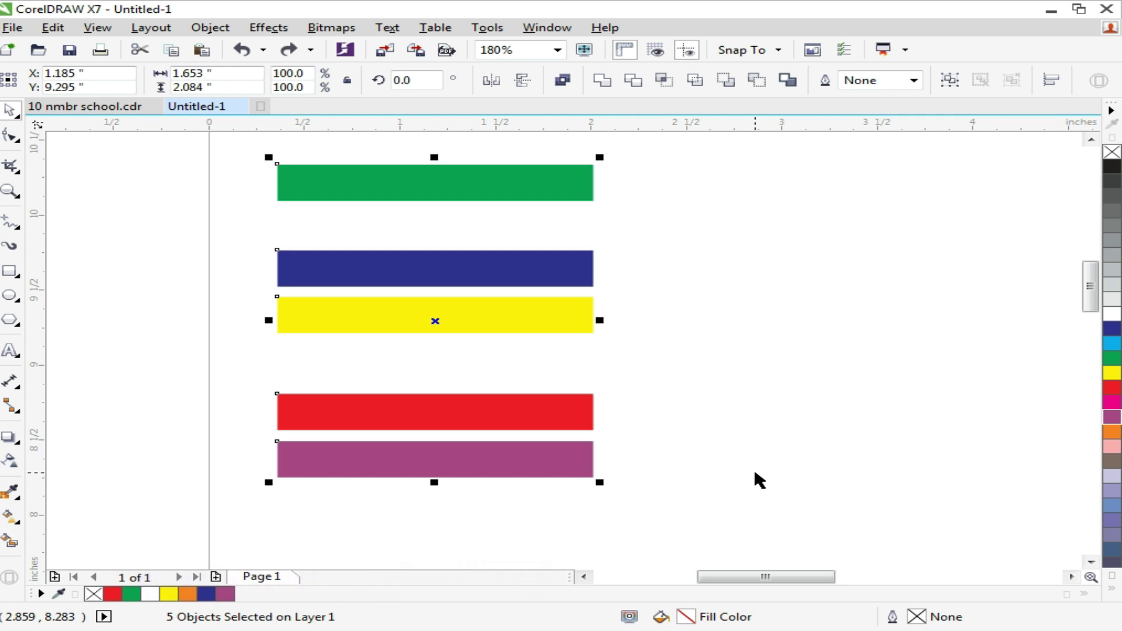
{"action": "key", "text": "ctrl+shift+z"}
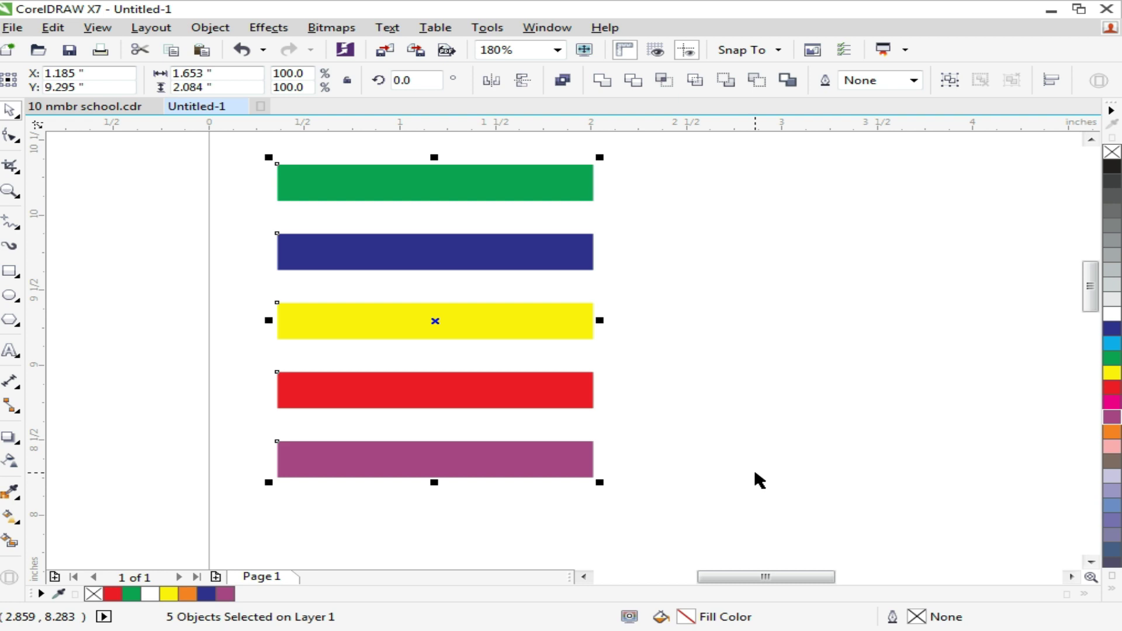
{"action": "left_click", "coordinate": [155, 430]}
- Add a first name as 24 pt Arial artistic text just beyond the right end of the green bar
{"action": "left_click", "coordinate": [10, 349]}
{"action": "left_click", "coordinate": [629, 167]}
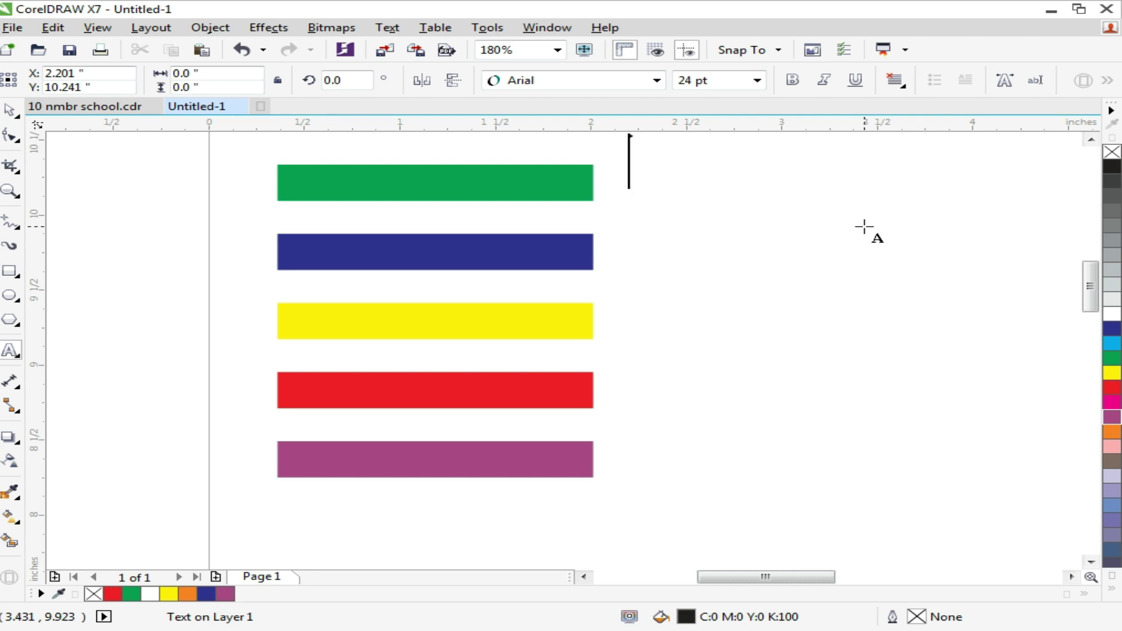
{"action": "type", "text": "Ahmed"}
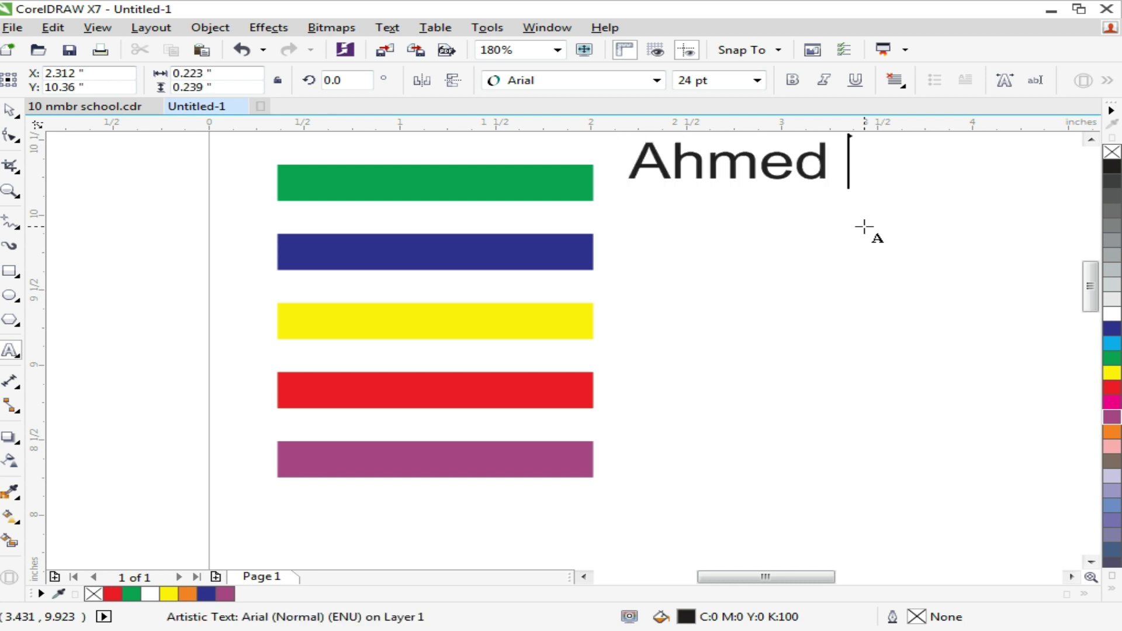
{"action": "key", "text": "ctrl+space"}
- Align the text level with the centre of the green bar and fill the text dark blue
{"action": "left_click", "coordinate": [556, 190], "text": "shift"}
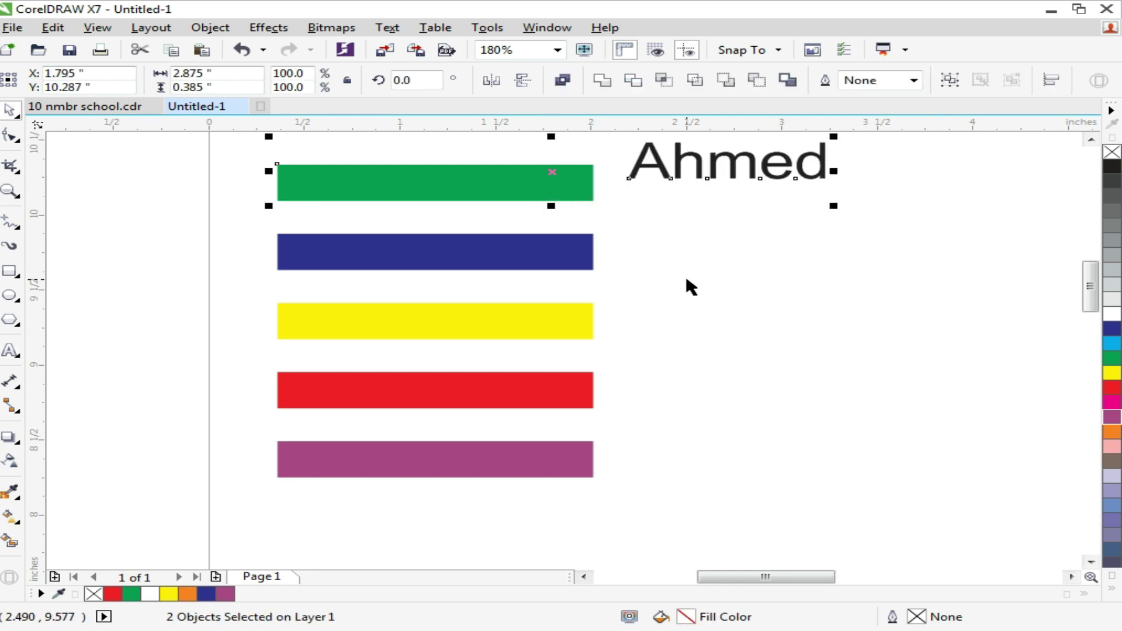
{"action": "key", "text": "c"}
{"action": "left_click", "coordinate": [779, 349]}
{"action": "left_click", "coordinate": [730, 184]}
{"action": "left_click", "coordinate": [1112, 327]}
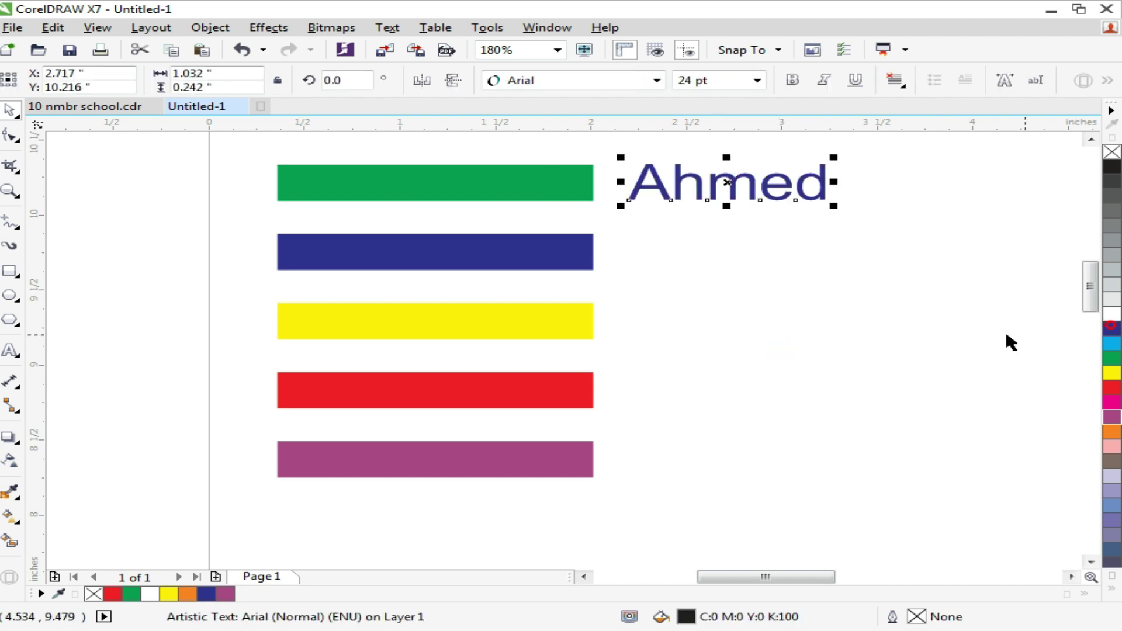
- Place four copies of the text straight below it at uneven spacing, filled green, red, yellow and purple from top to bottom
{"action": "left_click", "coordinate": [1010, 343]}
{"action": "left_click_drag", "start_coordinate": [739, 179], "coordinate": [726, 339]}
{"action": "left_click", "coordinate": [1111, 357]}
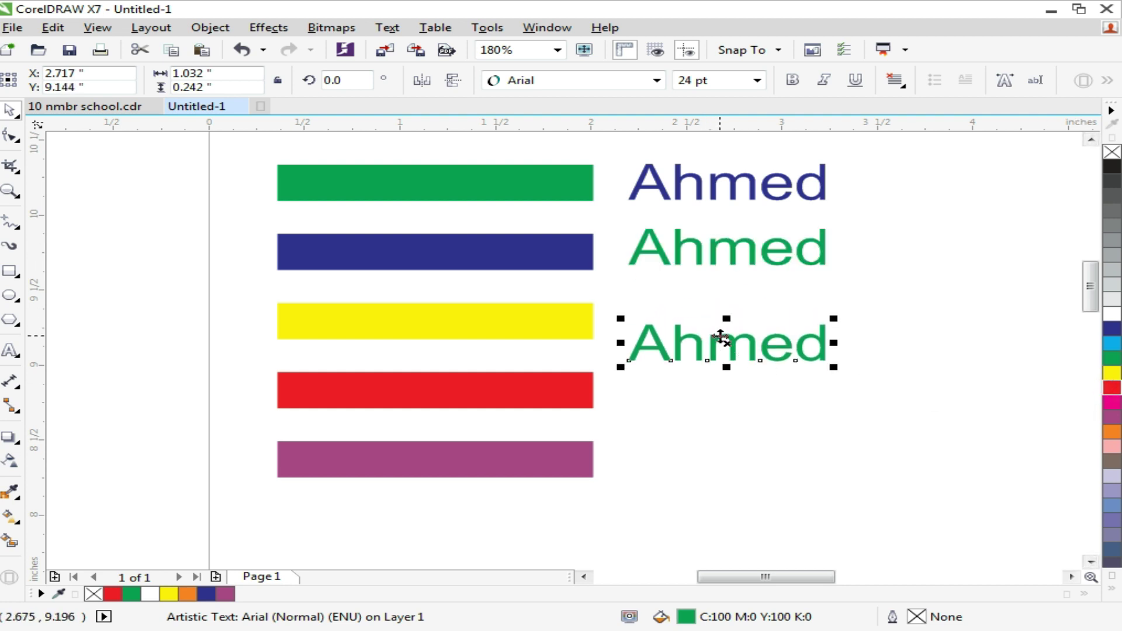
{"action": "left_click", "coordinate": [1110, 390]}
{"action": "left_click_drag", "start_coordinate": [748, 351], "coordinate": [760, 418]}
{"action": "left_click", "coordinate": [1112, 358]}
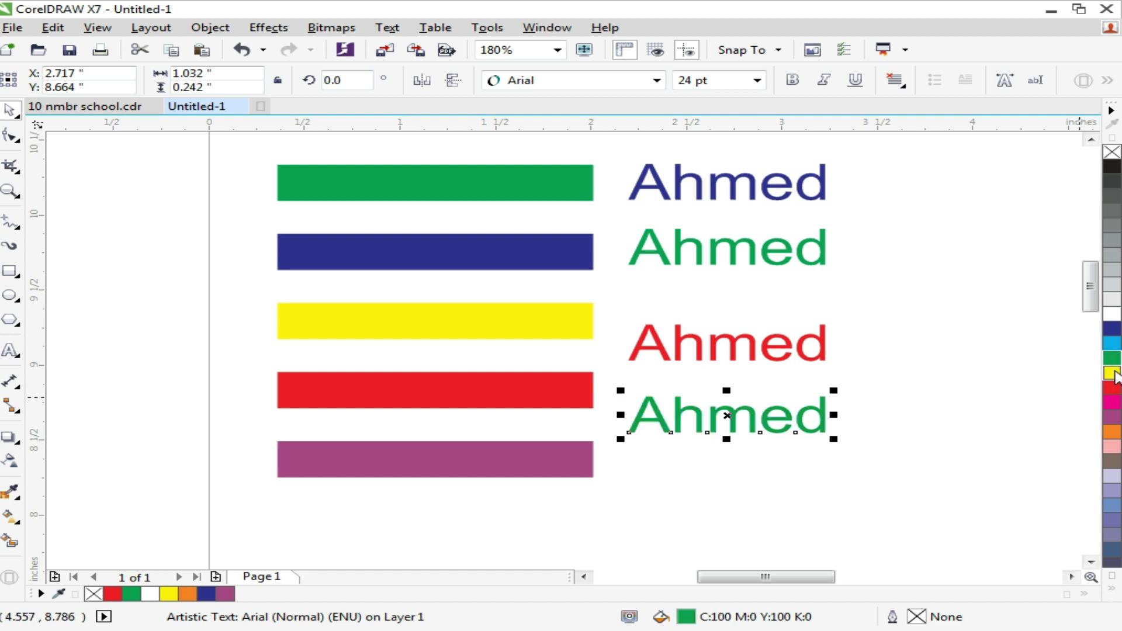
{"action": "left_click", "coordinate": [1112, 372]}
{"action": "left_click_drag", "start_coordinate": [741, 422], "coordinate": [741, 503]}
{"action": "left_click", "coordinate": [1112, 418]}
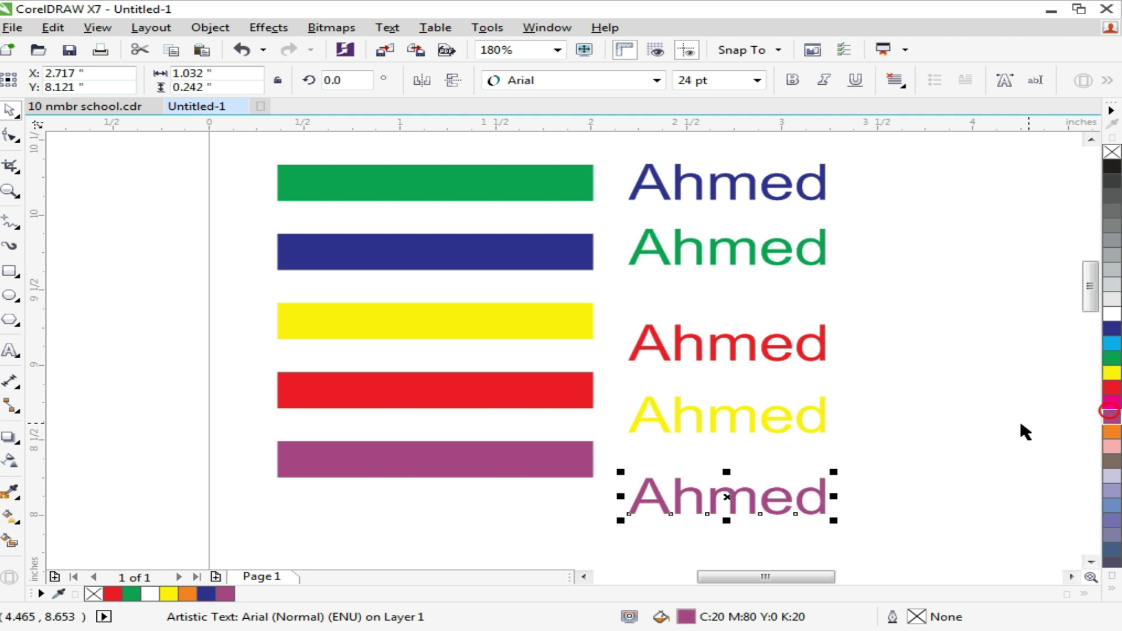
- Measure the vertical gap between the dark blue and green texts with a Parallel Dimension, and delete the dimension
{"action": "left_click", "coordinate": [968, 434]}
{"action": "left_click", "coordinate": [776, 496]}
{"action": "left_click", "coordinate": [896, 493]}
{"action": "left_click_drag", "start_coordinate": [876, 154], "coordinate": [604, 541]}
{"action": "key", "text": "shift+F2"}
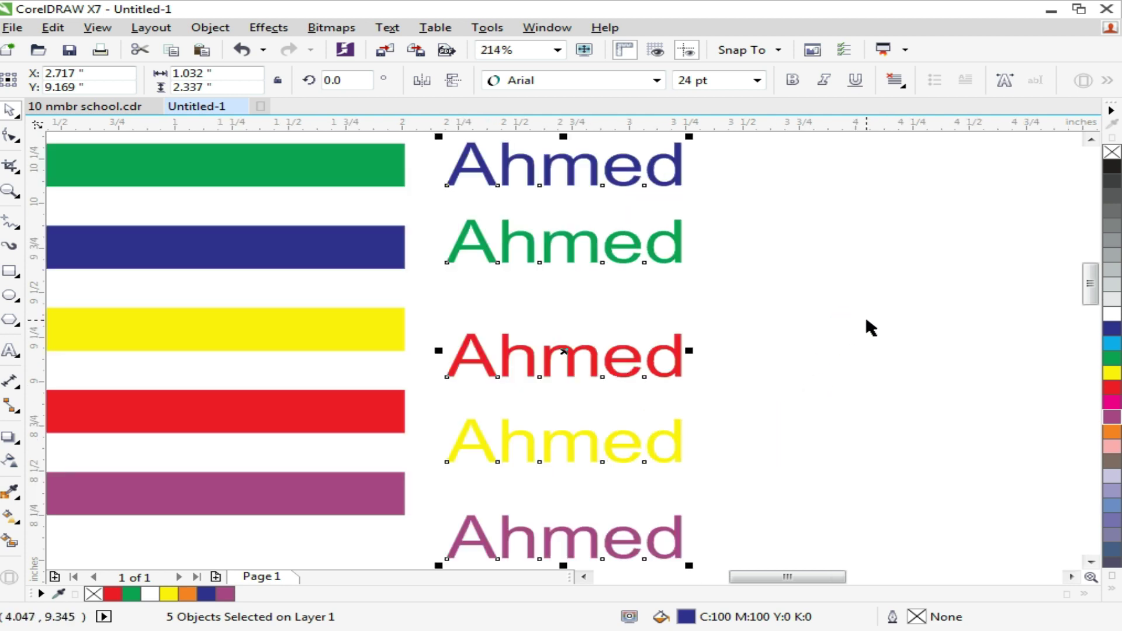
{"action": "left_click", "coordinate": [754, 231]}
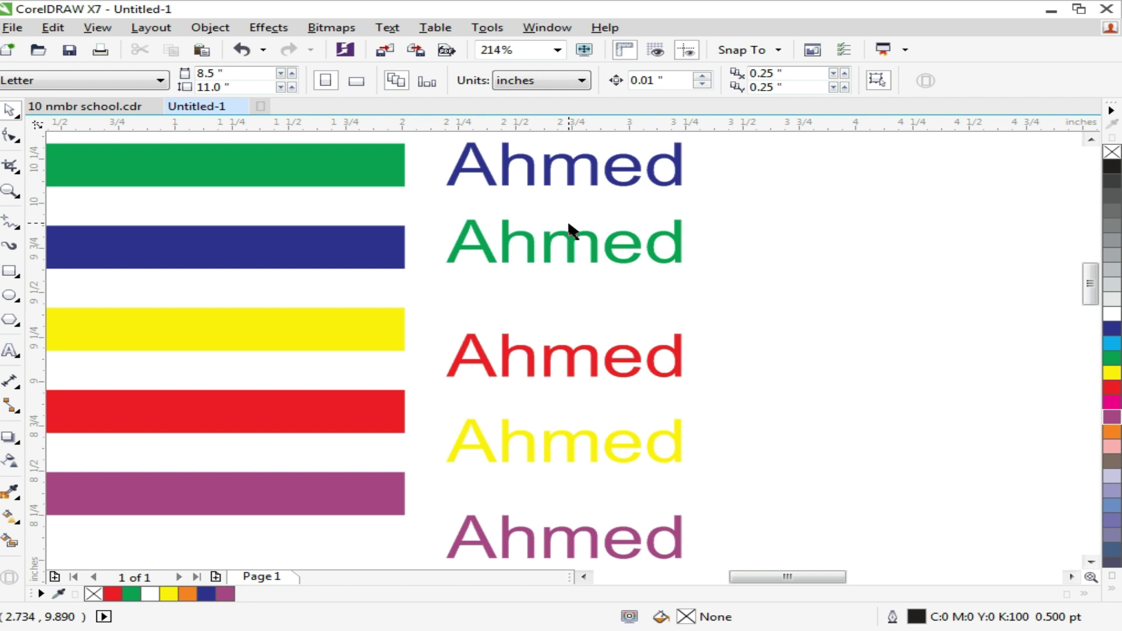
{"action": "left_click", "coordinate": [19, 388]}
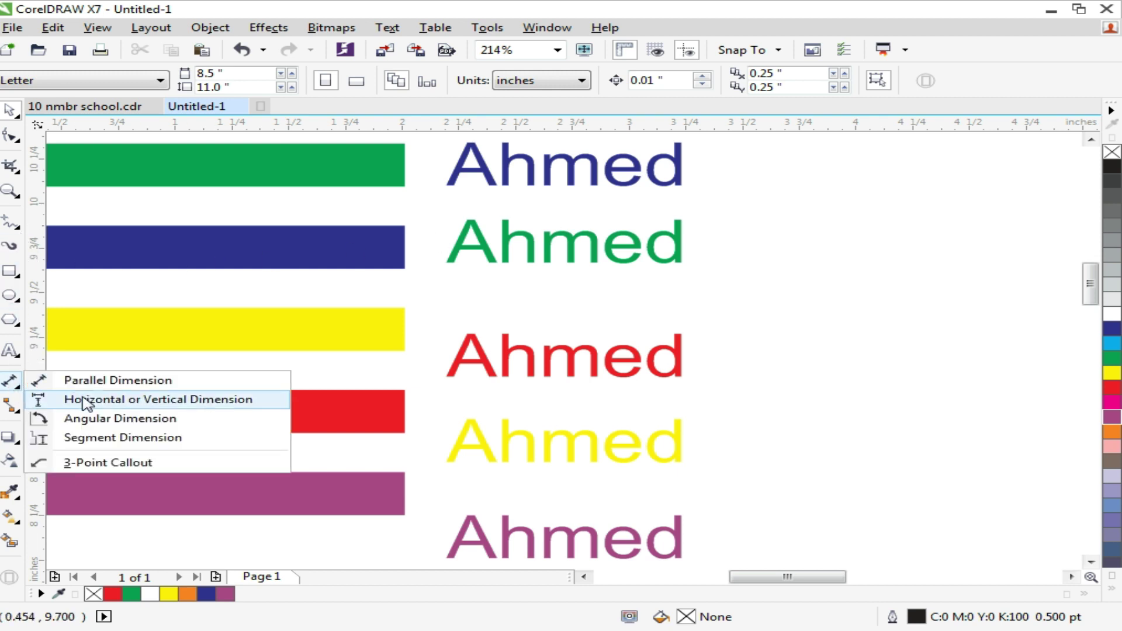
{"action": "left_click", "coordinate": [88, 380]}
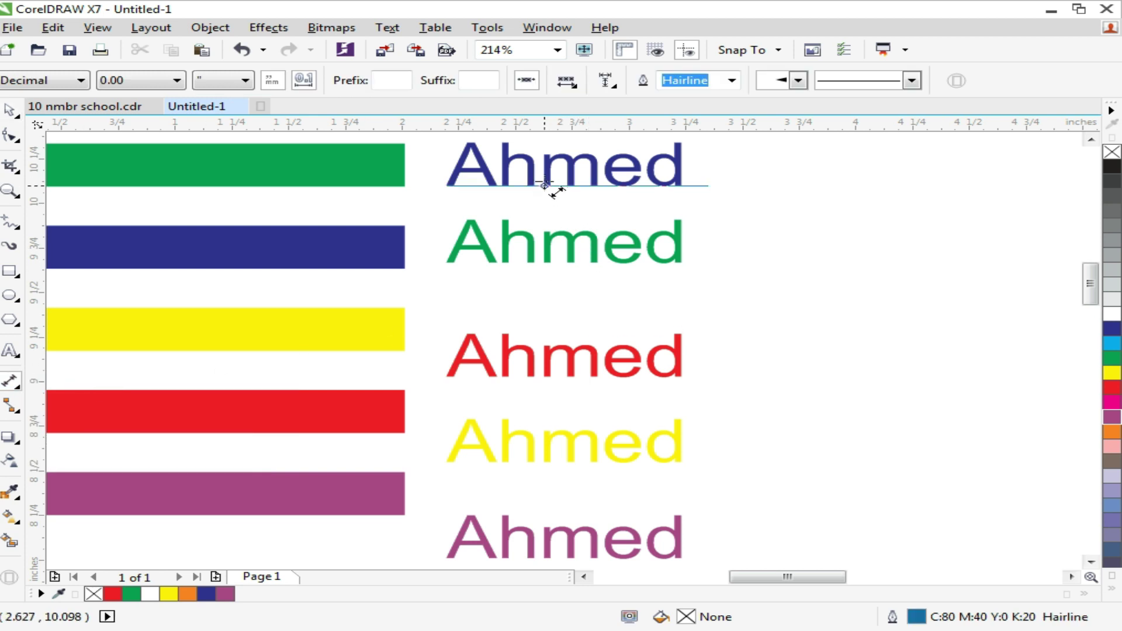
{"action": "scroll", "coordinate": [545, 186], "scroll_direction": "up", "scroll_amount": 3}
{"action": "left_click_drag", "start_coordinate": [554, 193], "coordinate": [556, 278]}
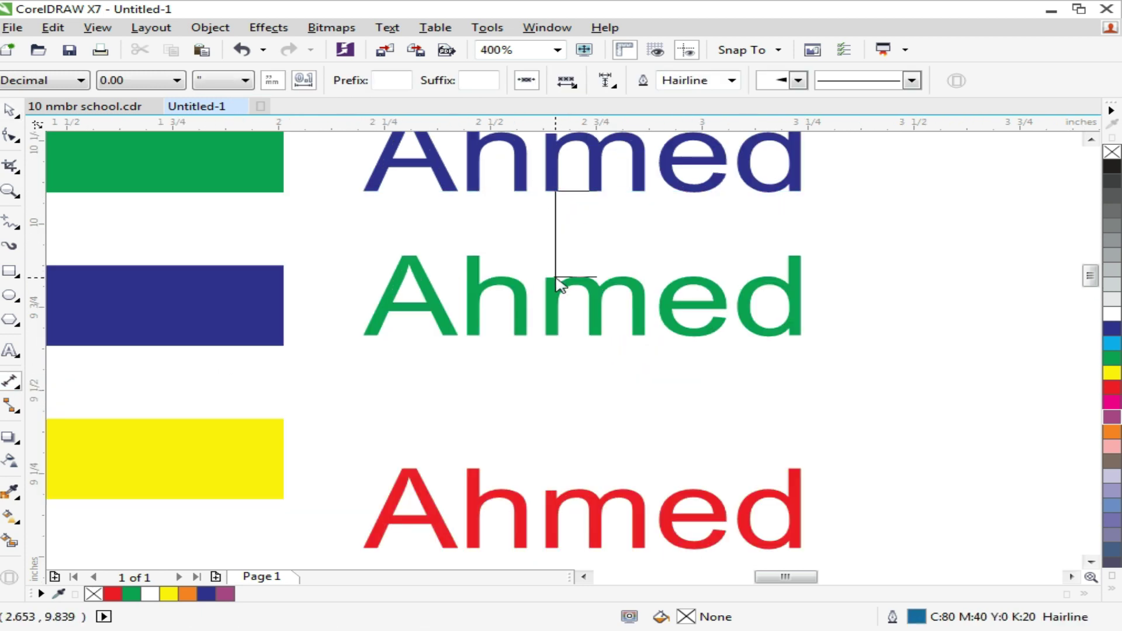
{"action": "left_click", "coordinate": [568, 255]}
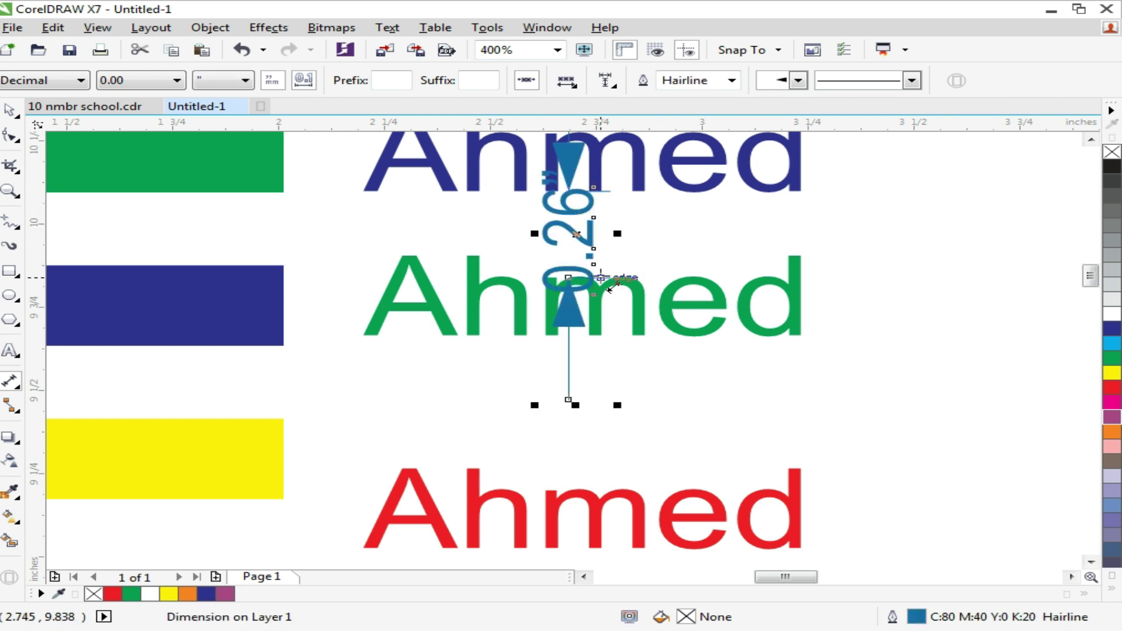
{"action": "key", "text": "space"}
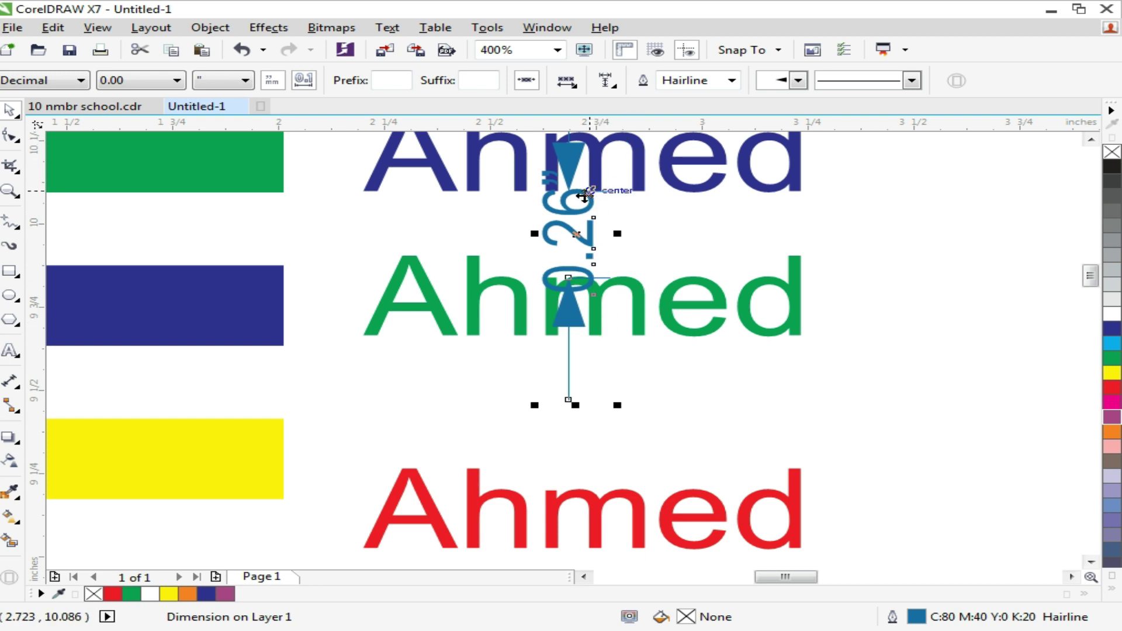
{"action": "scroll", "coordinate": [581, 198], "scroll_direction": "down", "scroll_amount": 1}
{"action": "left_click", "coordinate": [676, 278]}
{"action": "left_click", "coordinate": [575, 215]}
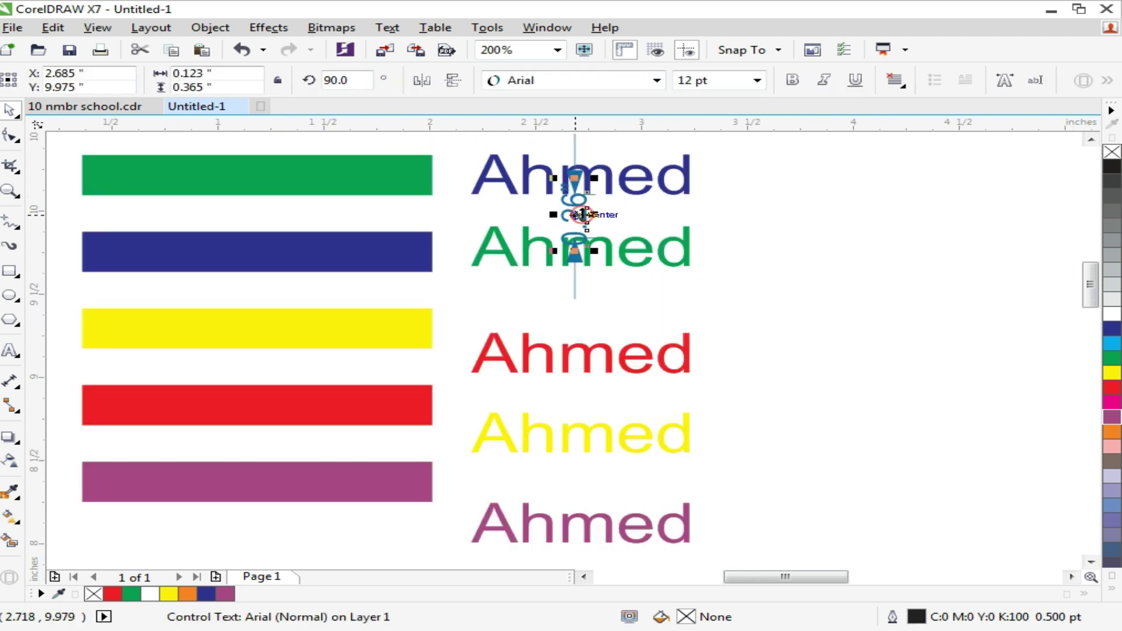
{"action": "key", "text": "Delete"}
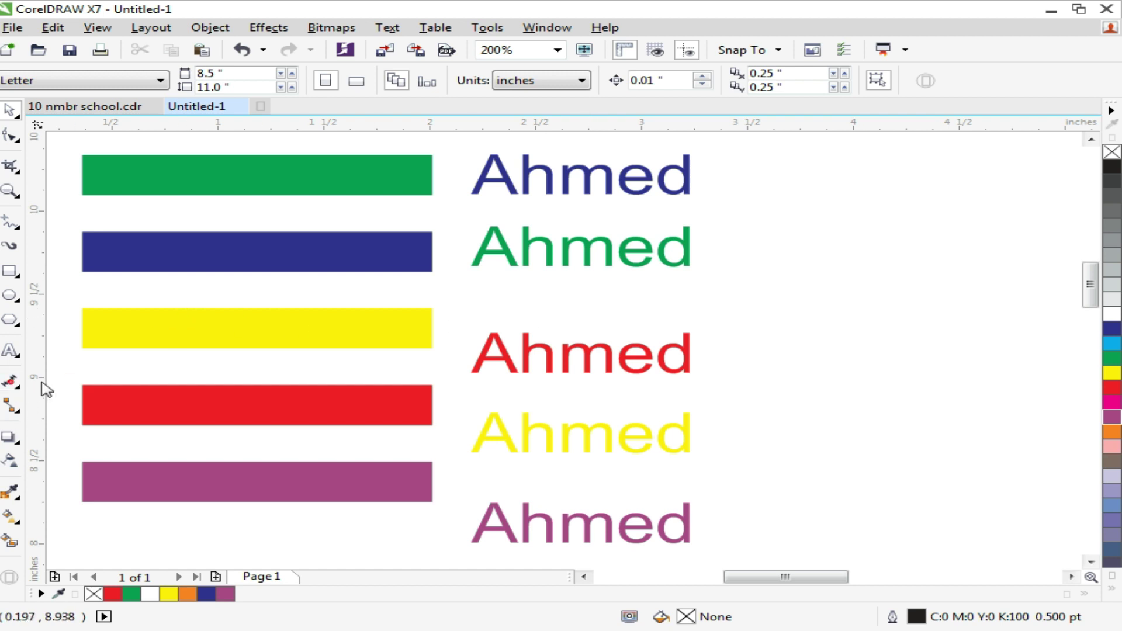
- Measure the vertical gap between the green and red texts with a Parallel Dimension, and delete the dimension
{"action": "left_click", "coordinate": [10, 381]}
{"action": "scroll", "coordinate": [565, 281], "scroll_direction": "up", "scroll_amount": 1}
{"action": "left_click_drag", "start_coordinate": [566, 251], "coordinate": [589, 419]}
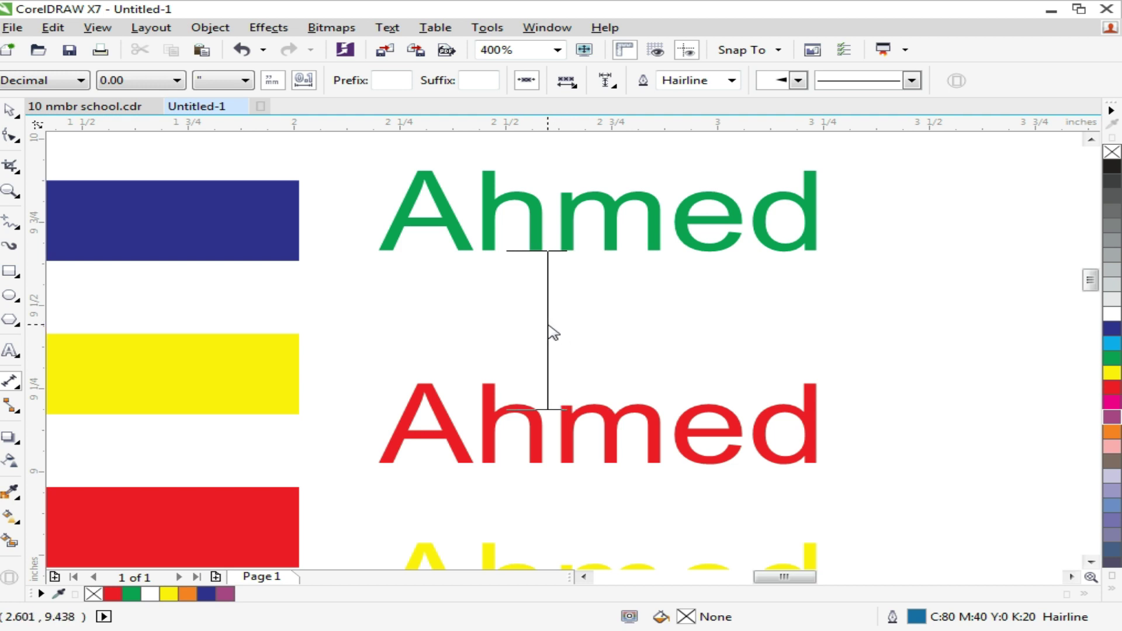
{"action": "left_click", "coordinate": [547, 333]}
{"action": "scroll", "coordinate": [539, 306], "scroll_direction": "up", "scroll_amount": 2}
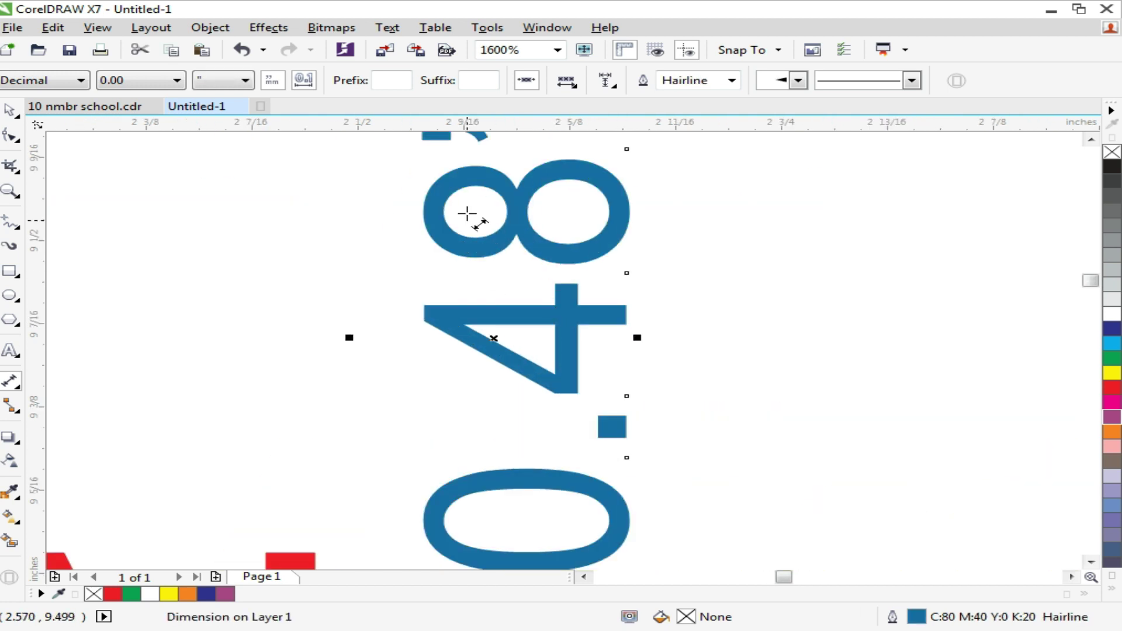
{"action": "scroll", "coordinate": [534, 294], "scroll_direction": "down", "scroll_amount": 1}
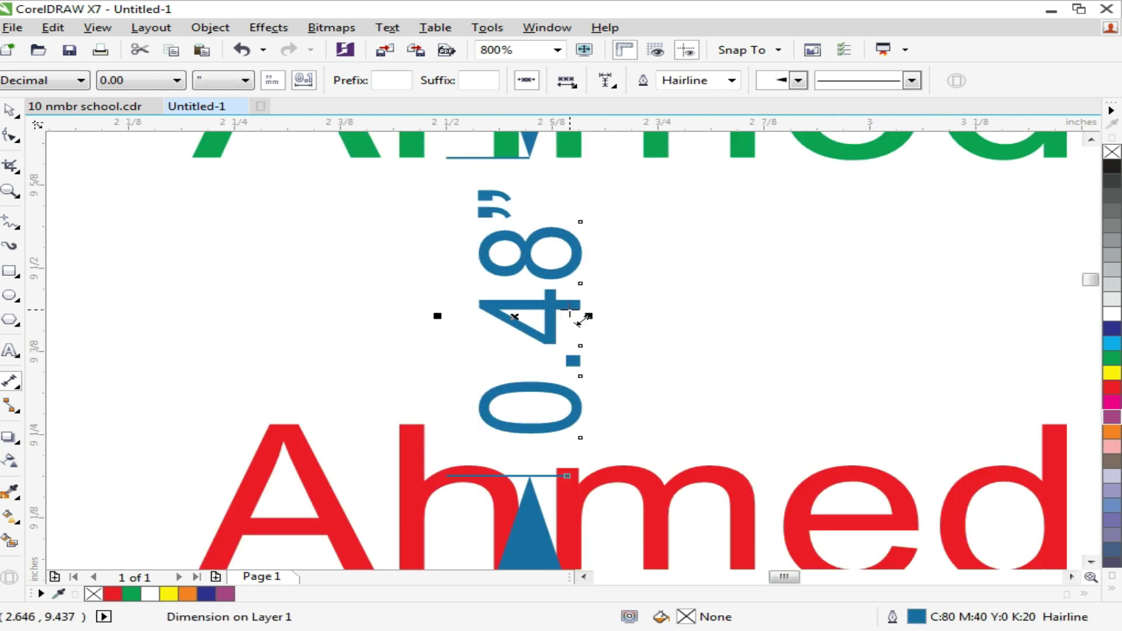
{"action": "scroll", "coordinate": [598, 304], "scroll_direction": "down", "scroll_amount": 2}
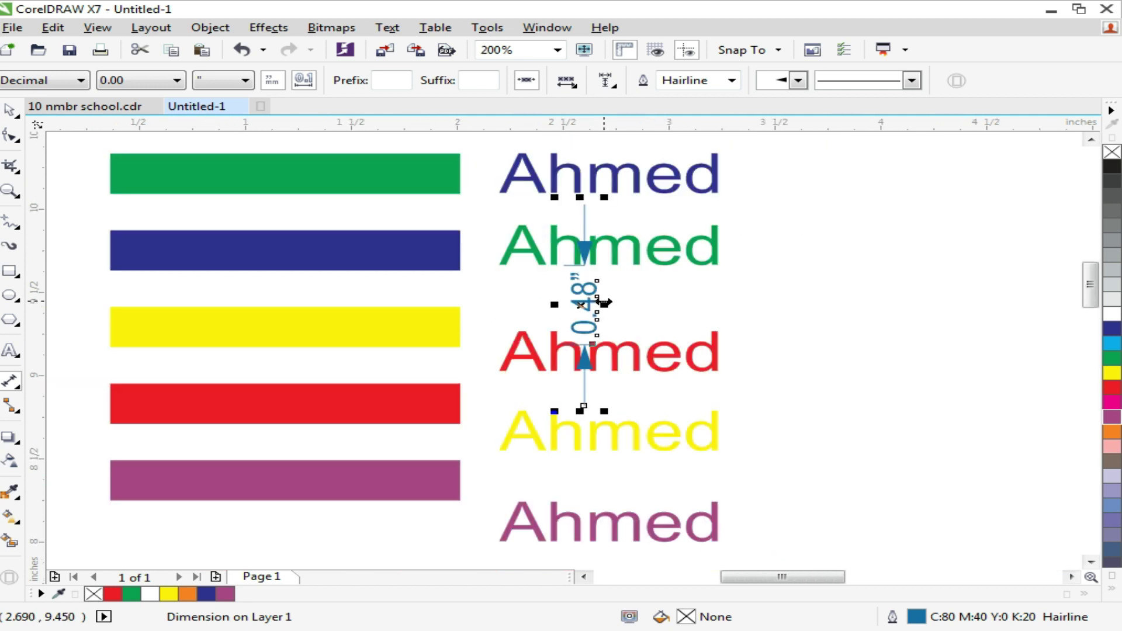
{"action": "scroll", "coordinate": [599, 301], "scroll_direction": "down", "scroll_amount": 1}
{"action": "key", "text": "Delete"}
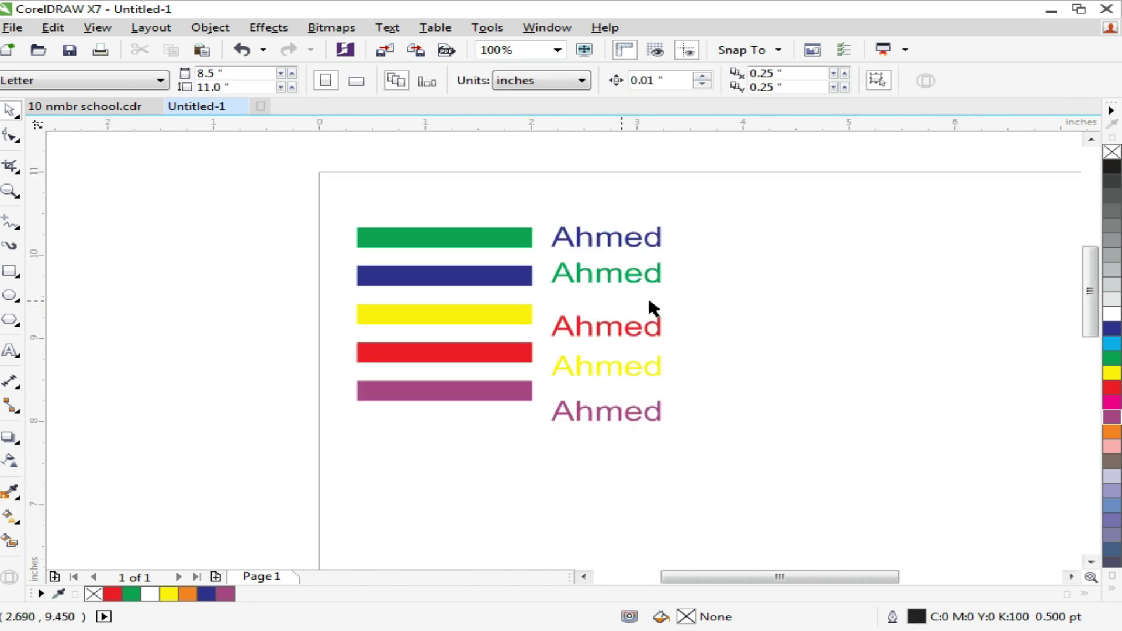
- Distribute all five coloured texts with equal vertical spacing between the dark blue and purple ones
{"action": "left_click_drag", "start_coordinate": [730, 292], "coordinate": [731, 295]}
{"action": "key", "text": "z"}
{"action": "left_click_drag", "start_coordinate": [500, 200], "coordinate": [794, 484]}
{"action": "left_click_drag", "start_coordinate": [686, 140], "coordinate": [393, 517]}
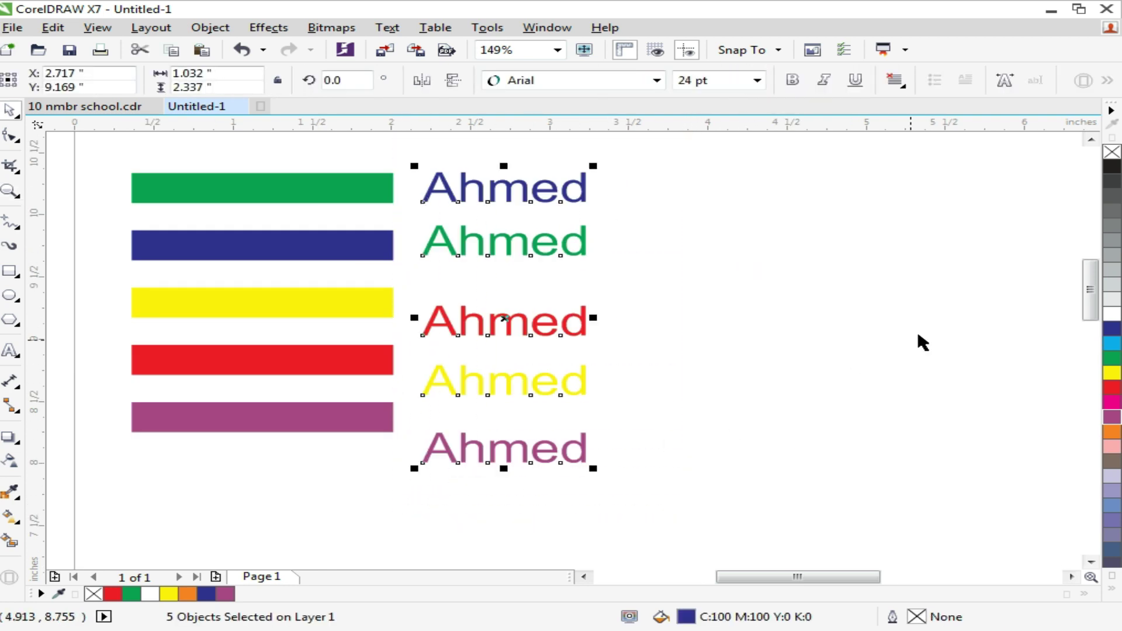
{"action": "left_click", "coordinate": [797, 456]}
{"action": "left_click", "coordinate": [523, 444]}
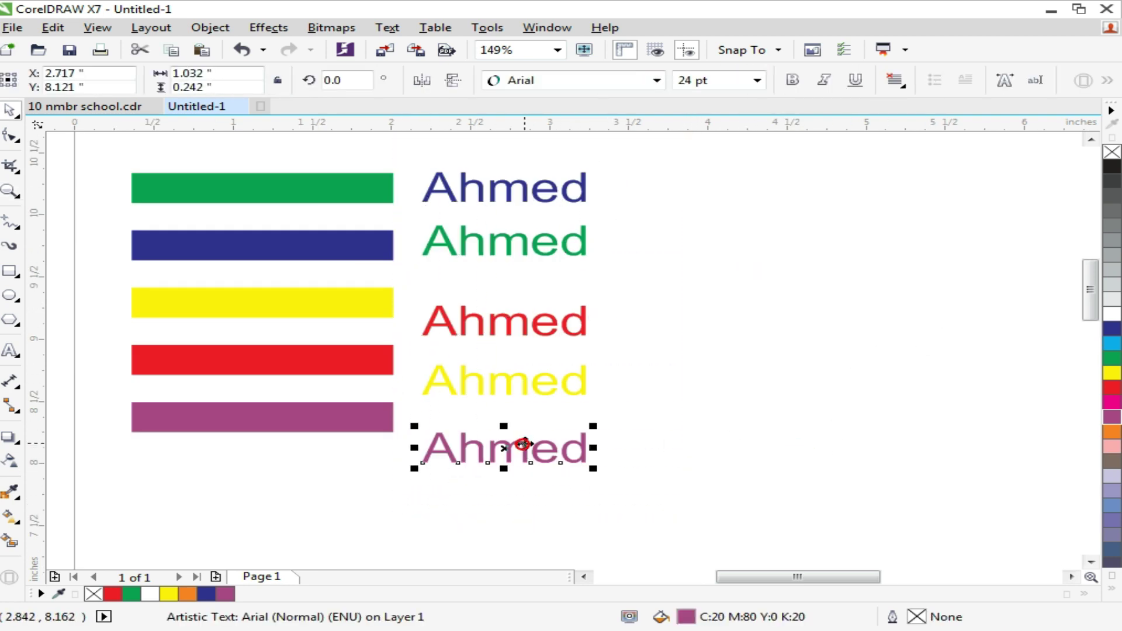
{"action": "left_click_drag", "start_coordinate": [671, 509], "coordinate": [383, 166]}
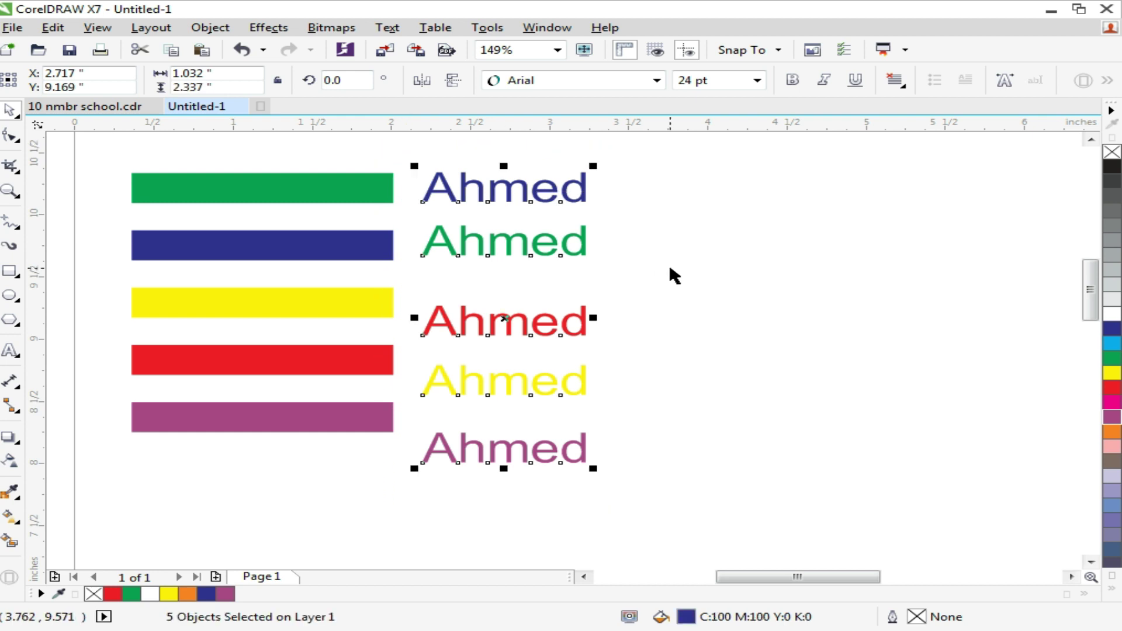
{"action": "key", "text": "shift+a"}
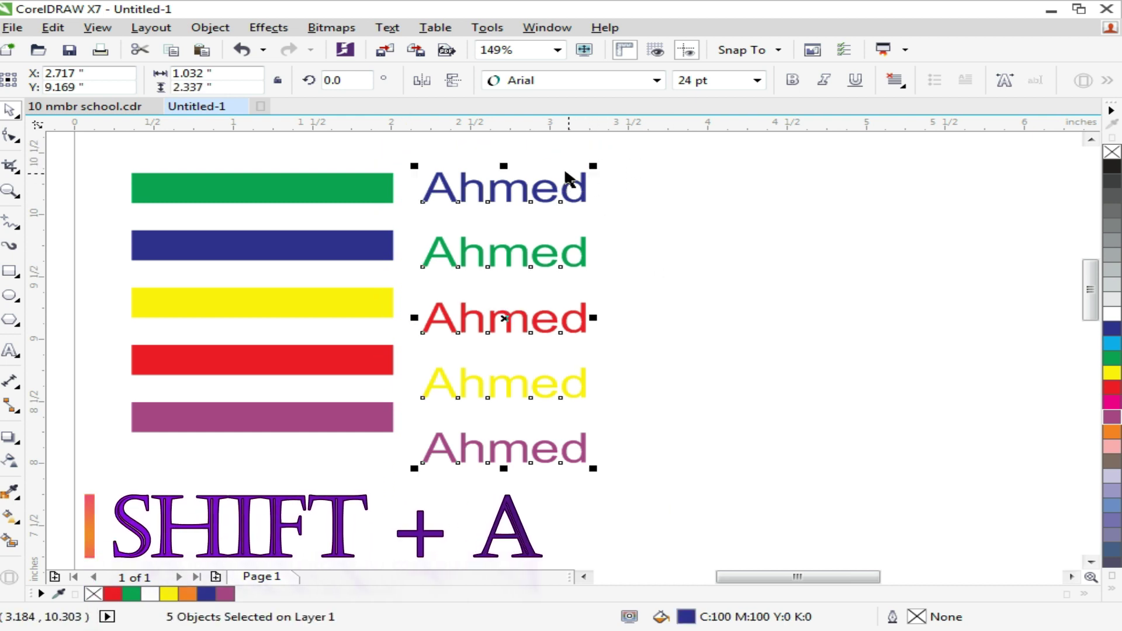
{"action": "left_click_drag", "start_coordinate": [526, 151], "coordinate": [538, 517]}
{"action": "left_click_drag", "start_coordinate": [684, 508], "coordinate": [403, 161]}
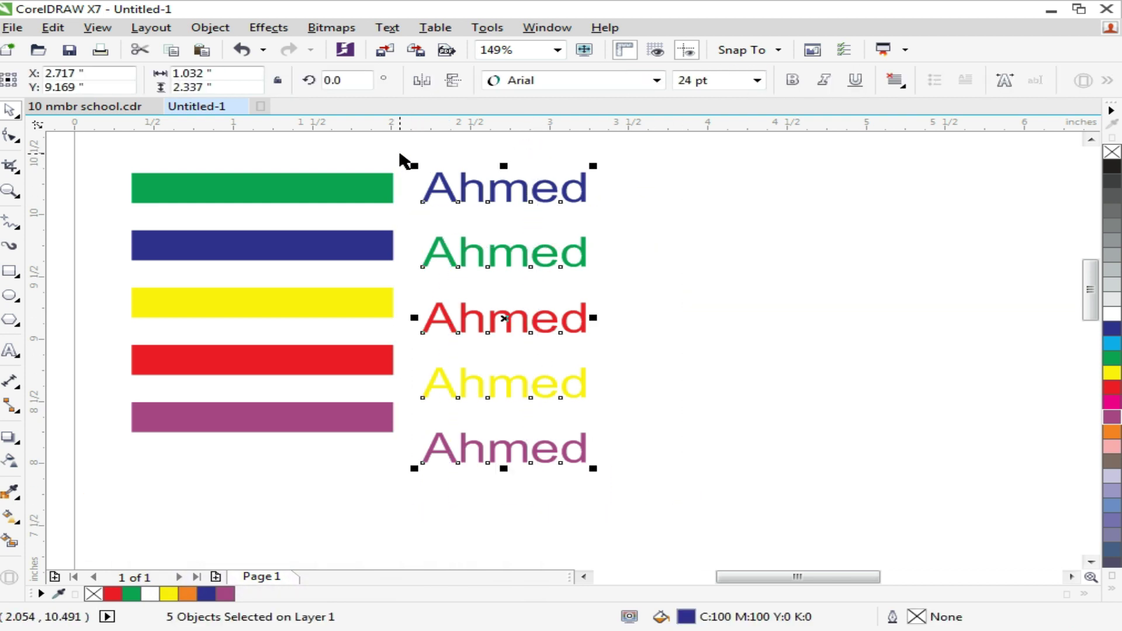
- Move the green text out of the column to beside the purple text and delete it
{"action": "left_click", "coordinate": [681, 446]}
{"action": "left_click_drag", "start_coordinate": [587, 264], "coordinate": [982, 456]}
{"action": "scroll", "coordinate": [1014, 450], "scroll_direction": "right", "scroll_amount": 2}
{"action": "left_click", "coordinate": [818, 497]}
{"action": "left_click", "coordinate": [805, 459]}
{"action": "key", "text": "Delete"}
{"action": "left_click", "coordinate": [746, 433]}
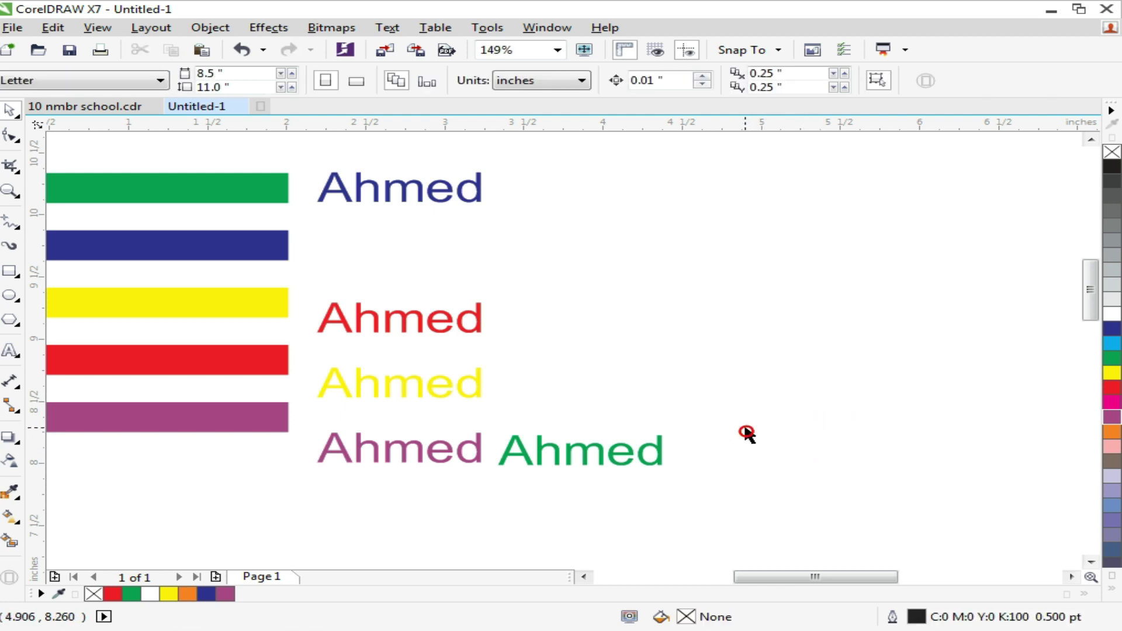
{"action": "scroll", "coordinate": [747, 432], "scroll_direction": "down", "scroll_amount": 2}
{"action": "scroll", "coordinate": [600, 395], "scroll_direction": "up", "scroll_amount": 2}
{"action": "left_click", "coordinate": [792, 462]}
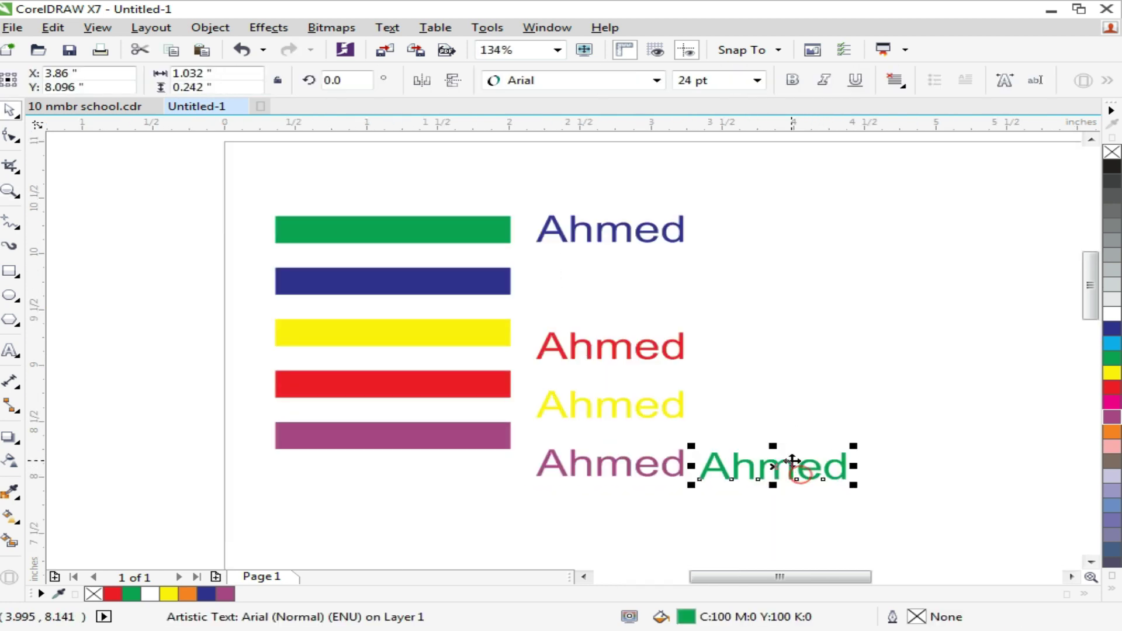
{"action": "key", "text": "Delete"}
- Try aligning the purple text level with the centre of the purple bar, and undo the alignment
{"action": "left_click", "coordinate": [578, 463]}
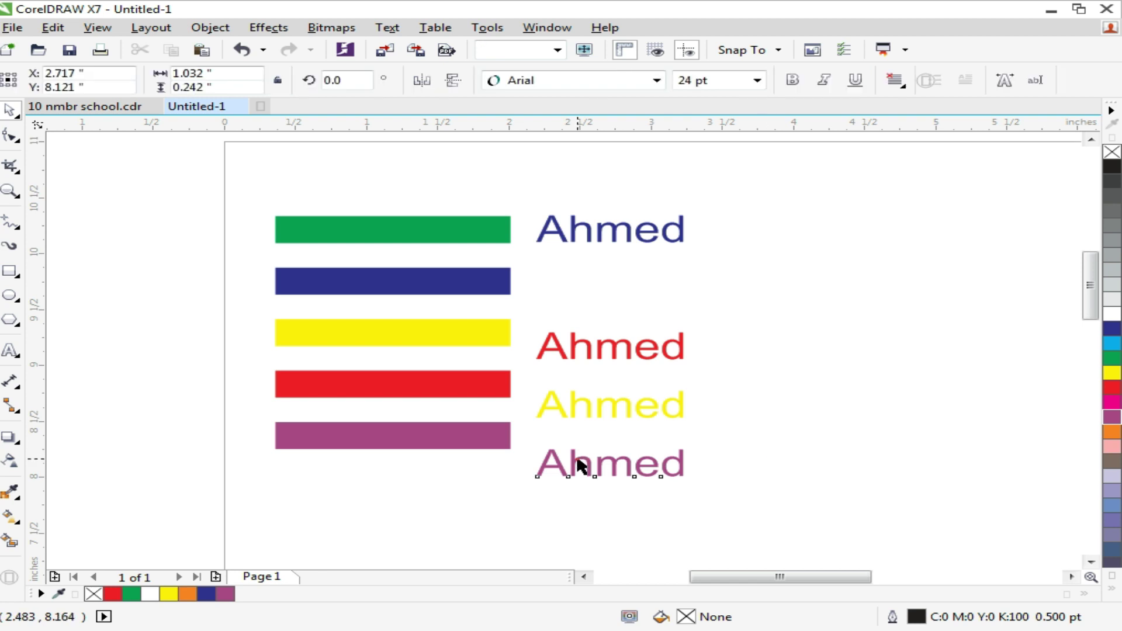
{"action": "left_click", "coordinate": [479, 440], "text": "shift"}
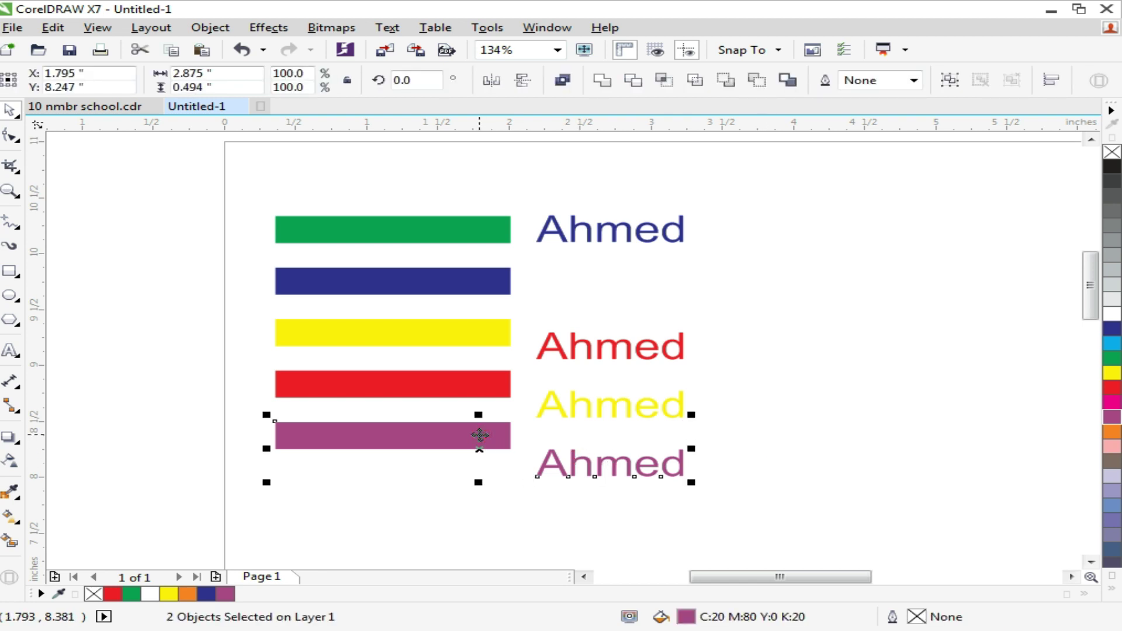
{"action": "key", "text": "c"}
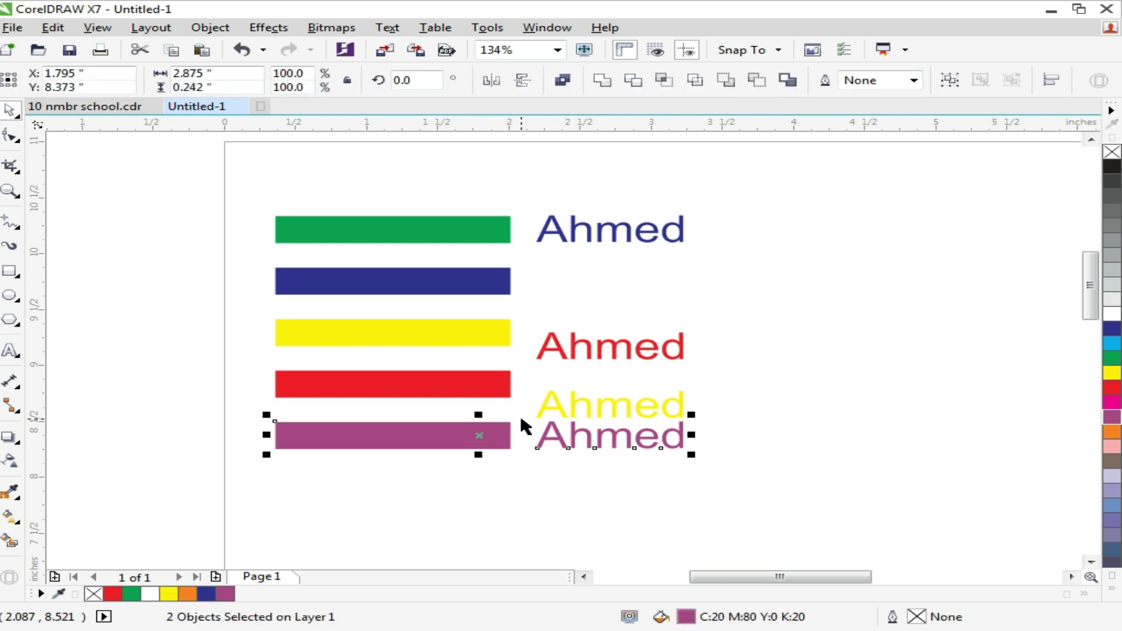
{"action": "key", "text": "ctrl+z"}
{"action": "left_click", "coordinate": [772, 413]}
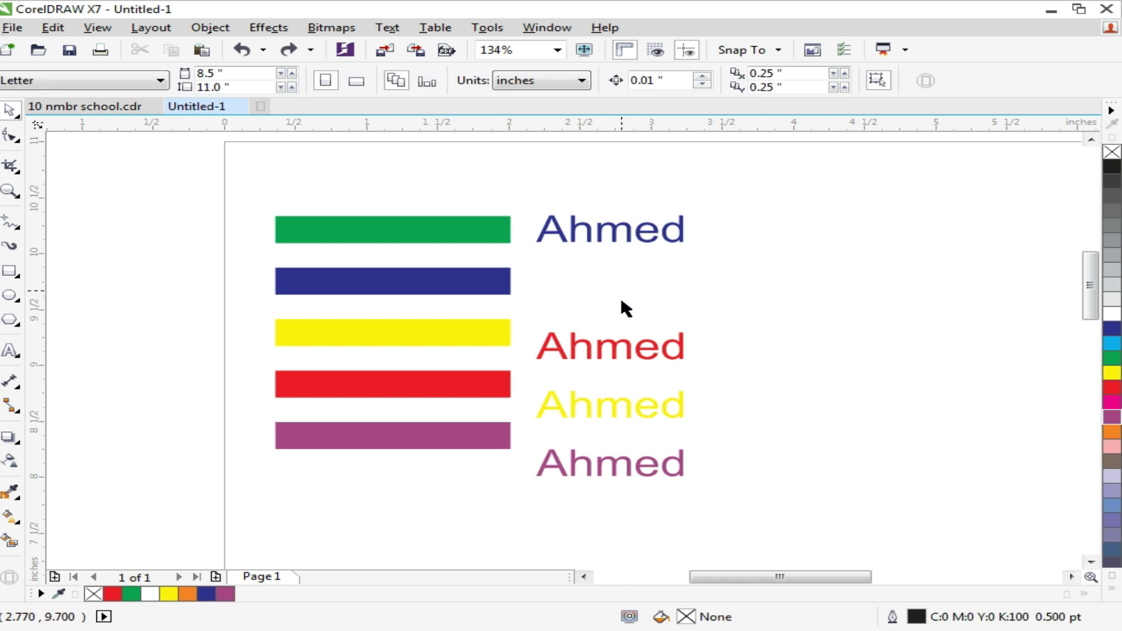
- Copy the red text into the gap below the dark blue text and fill the copy light blue
{"action": "left_click_drag", "start_coordinate": [608, 345], "coordinate": [596, 280]}
{"action": "right_click", "coordinate": [596, 280]}
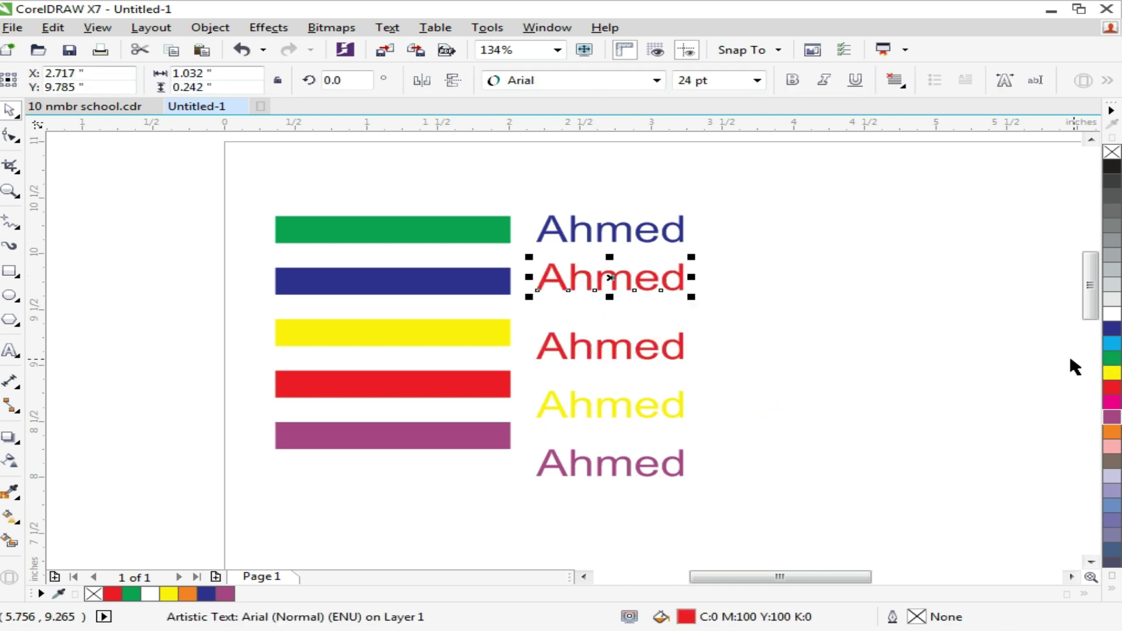
{"action": "left_click", "coordinate": [1112, 343]}
{"action": "left_click", "coordinate": [859, 343]}
{"action": "left_click", "coordinate": [404, 328]}
{"action": "left_click", "coordinate": [400, 387]}
{"action": "left_click", "coordinate": [403, 443]}
{"action": "left_click", "coordinate": [588, 245]}
{"action": "left_click", "coordinate": [586, 283]}
{"action": "left_click", "coordinate": [589, 350]}
{"action": "left_click", "coordinate": [590, 407]}
- Align the purple text level with the centre of the purple bar
{"action": "left_click", "coordinate": [573, 461]}
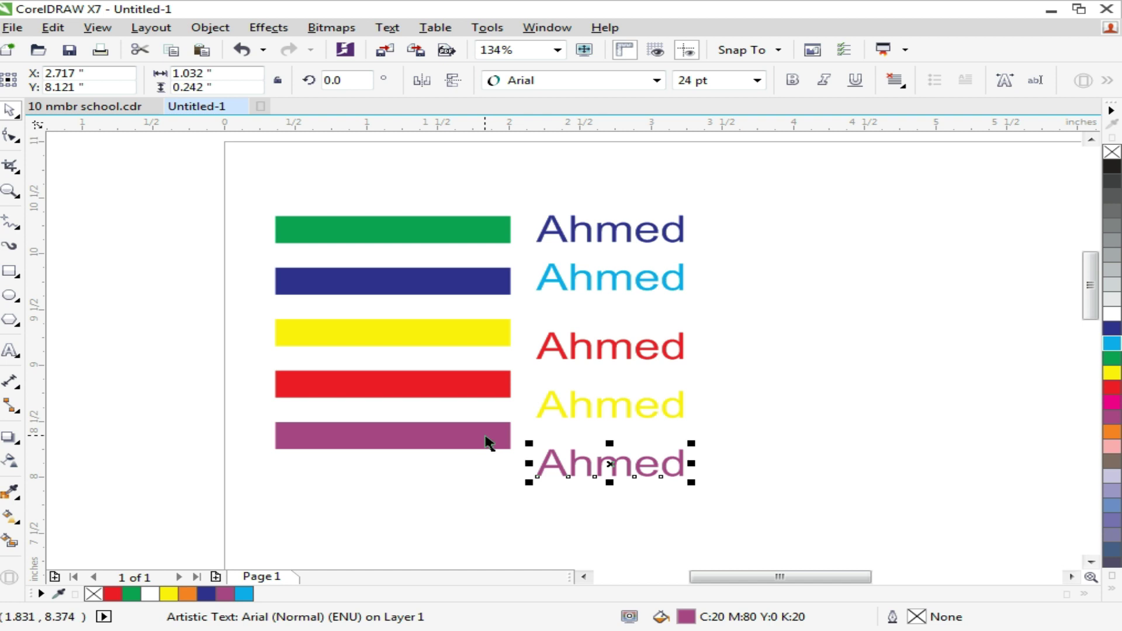
{"action": "left_click", "coordinate": [484, 436], "text": "shift"}
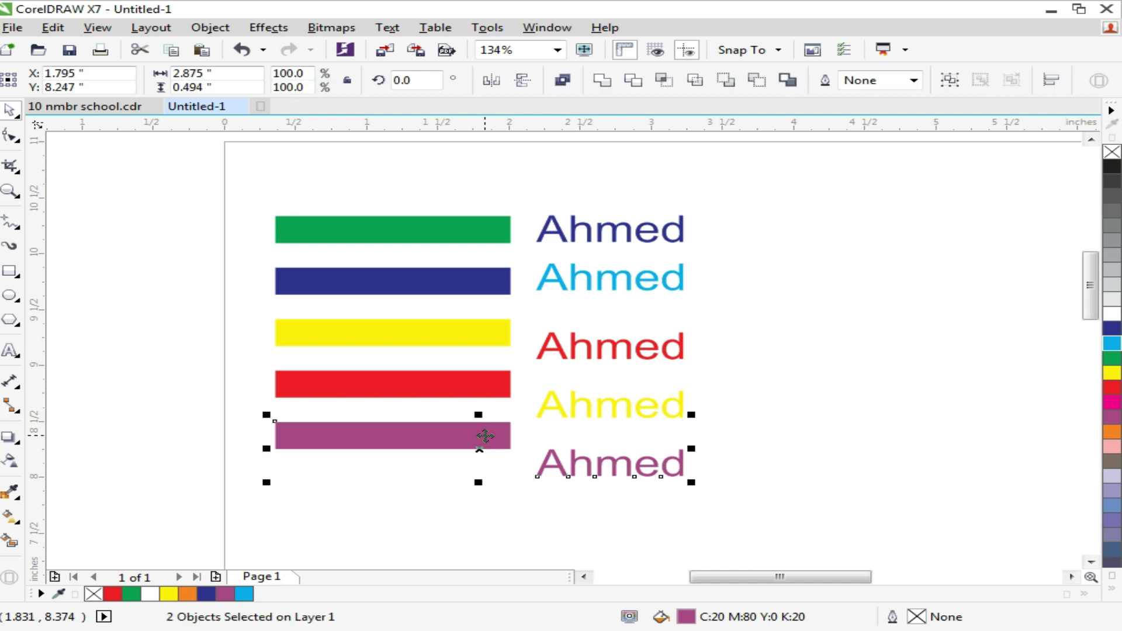
{"action": "key", "text": "e"}
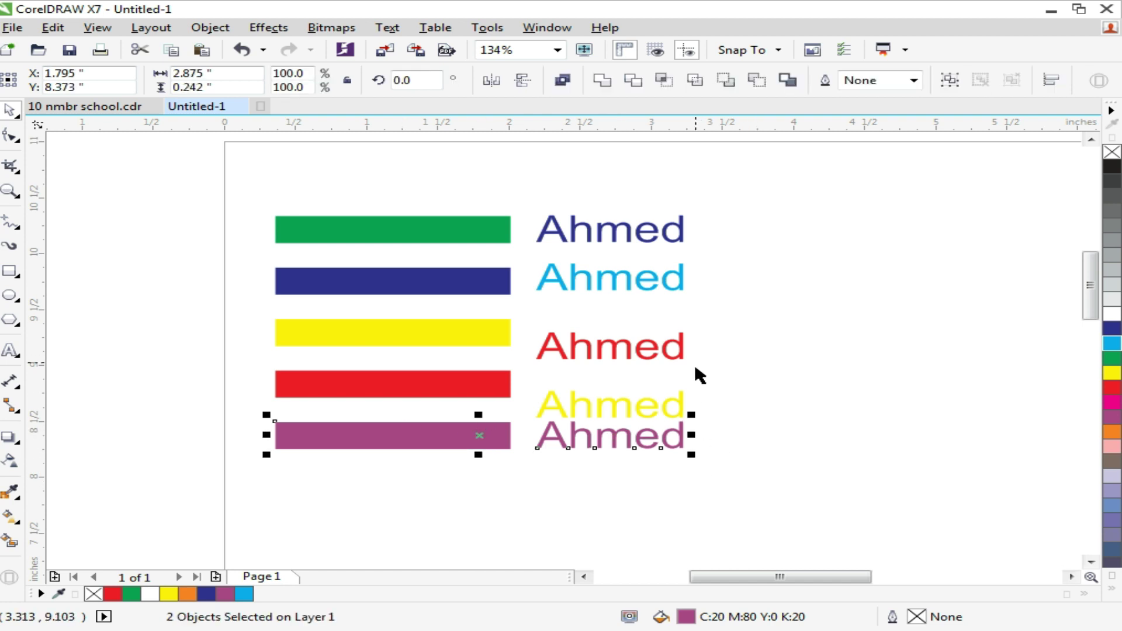
- Distribute all five coloured texts with equal vertical spacing down to the realigned purple text
{"action": "left_click", "coordinate": [720, 495]}
{"action": "left_click_drag", "start_coordinate": [743, 492], "coordinate": [524, 199]}
{"action": "key", "text": "shift+e"}
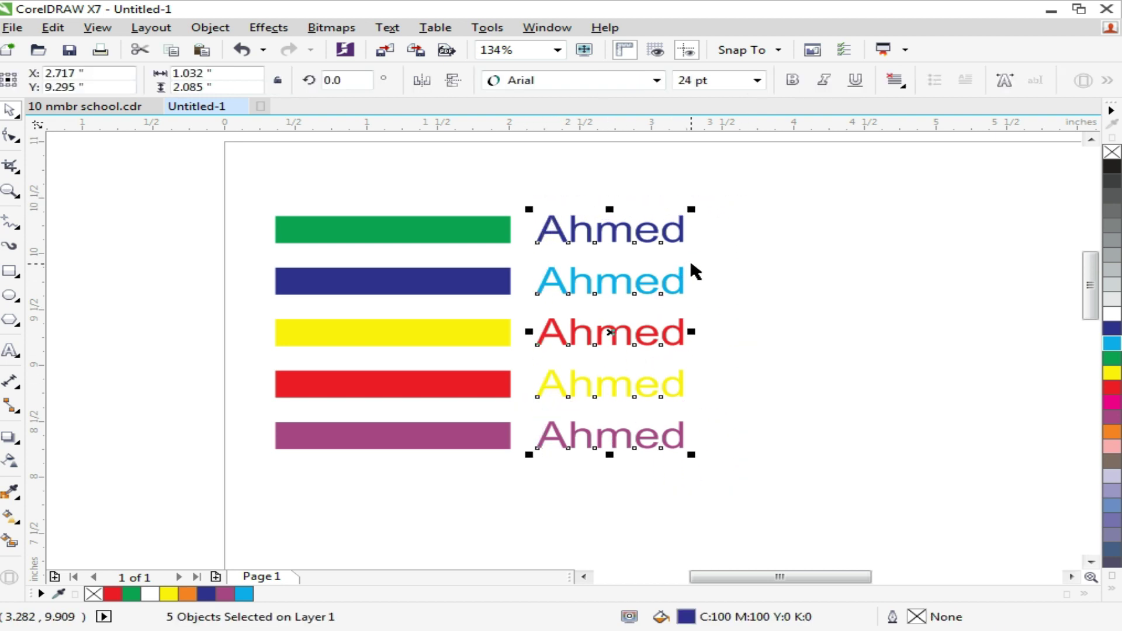
- Try distributing the five texts vertically with the purple one moved far down the page, and undo the distribution and the move
{"action": "key", "text": "ctrl+g"}
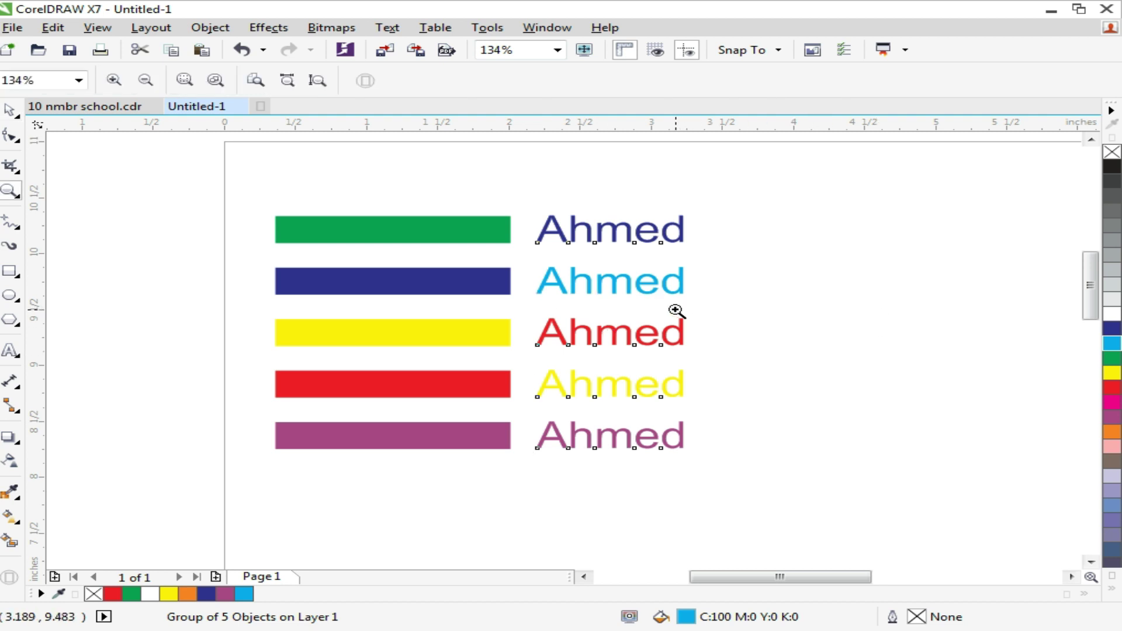
{"action": "key", "text": "ctrl+z"}
{"action": "scroll", "coordinate": [581, 238], "scroll_direction": "down", "scroll_amount": 2}
{"action": "left_click", "coordinate": [752, 344]}
{"action": "left_click_drag", "start_coordinate": [594, 328], "coordinate": [594, 524]}
{"action": "left_click", "coordinate": [739, 441]}
{"action": "left_click_drag", "start_coordinate": [686, 200], "coordinate": [555, 551]}
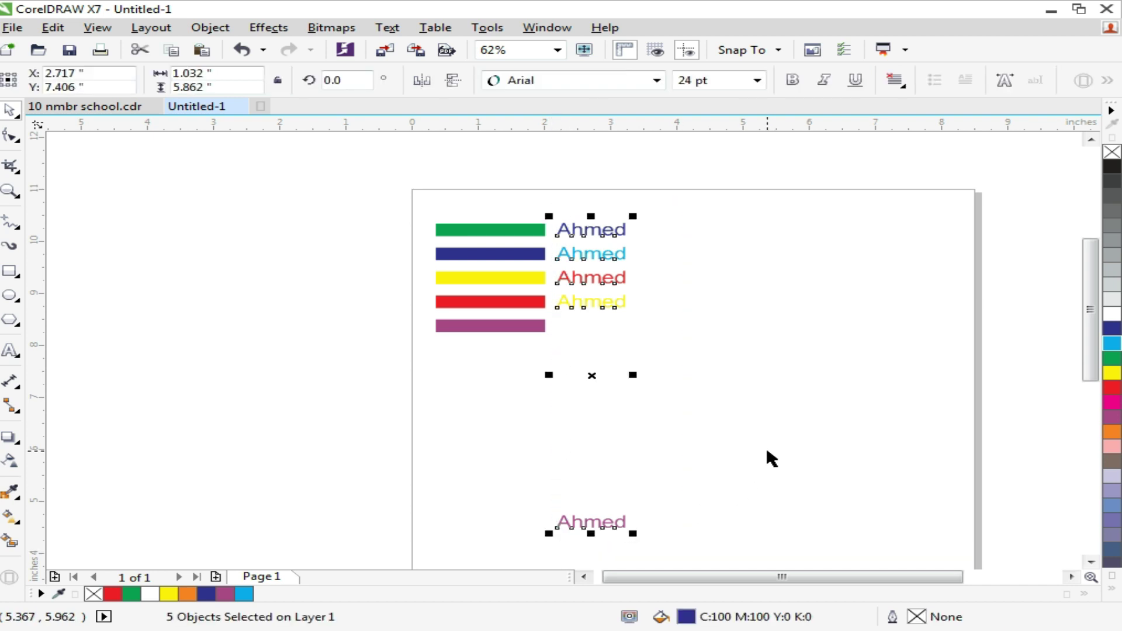
{"action": "key", "text": "shift+e"}
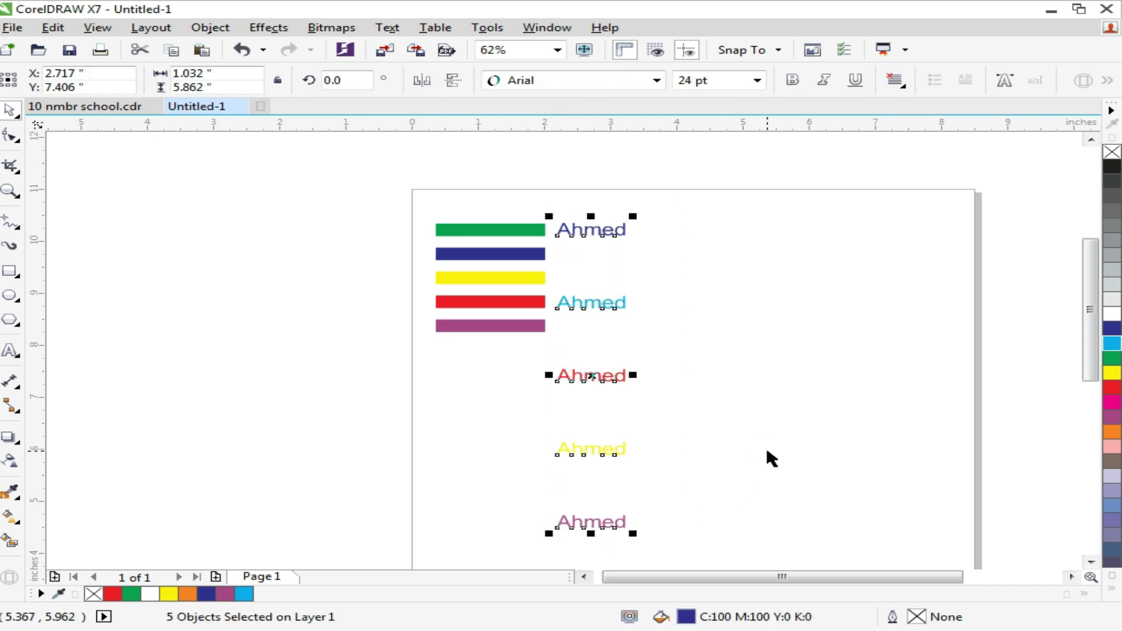
{"action": "key", "text": "ctrl+z"}
{"action": "key", "text": "ctrl+z"}
{"action": "key", "text": "ctrl+z"}
- Distribute the five coloured texts evenly in the vertical direction beside the bars and group them
{"action": "key", "text": "z"}
{"action": "left_click_drag", "start_coordinate": [409, 193], "coordinate": [593, 321]}
{"action": "key", "text": "space"}
{"action": "left_click_drag", "start_coordinate": [826, 489], "coordinate": [559, 188]}
{"action": "key", "text": "shift+e"}
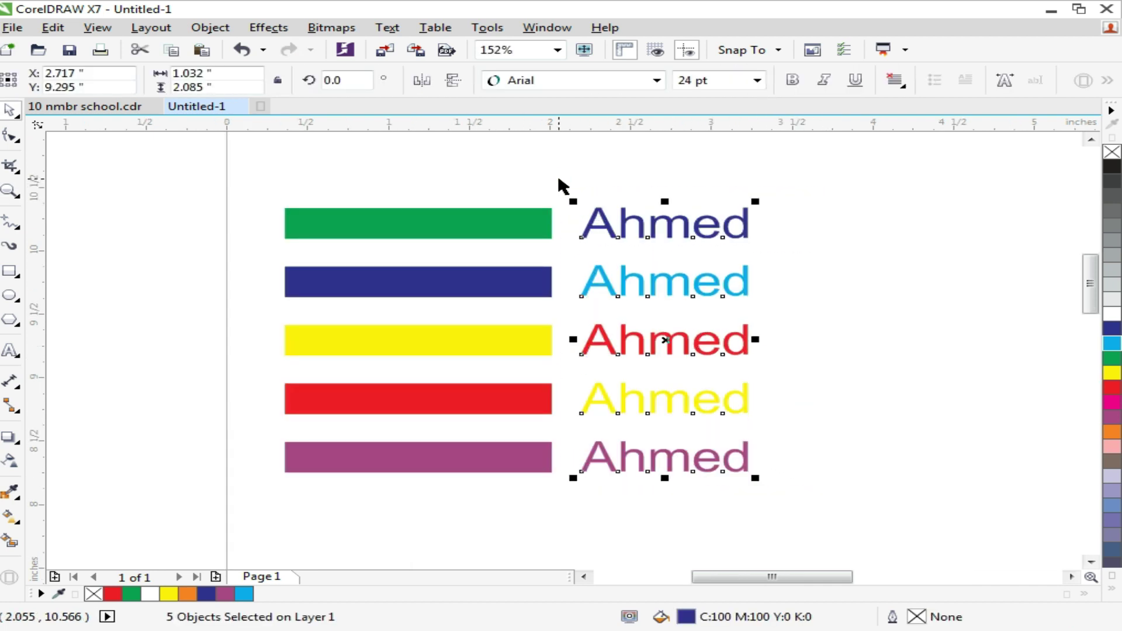
{"action": "key", "text": "ctrl+g"}
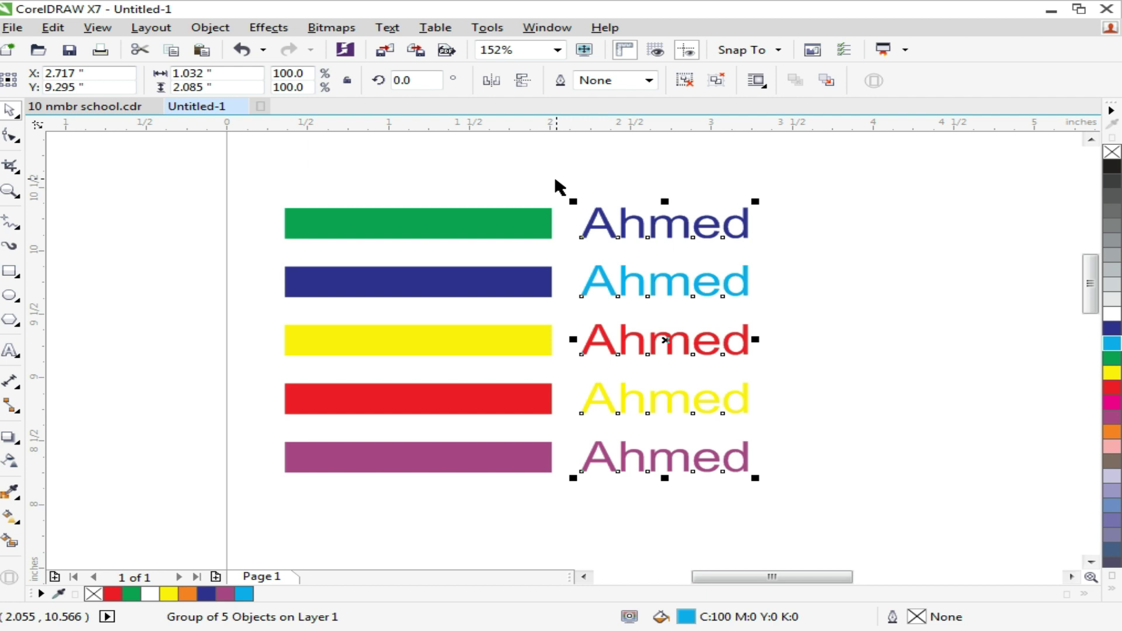
- Centre the text group horizontally over the coloured bars, using the green bar as the reference
{"action": "left_click", "coordinate": [544, 221], "text": "shift"}
{"action": "key", "text": "e"}
{"action": "left_click", "coordinate": [748, 330]}
{"action": "key", "text": "z"}
{"action": "left_click_drag", "start_coordinate": [246, 155], "coordinate": [685, 492]}
{"action": "key", "text": "space"}
{"action": "left_click", "coordinate": [558, 315]}
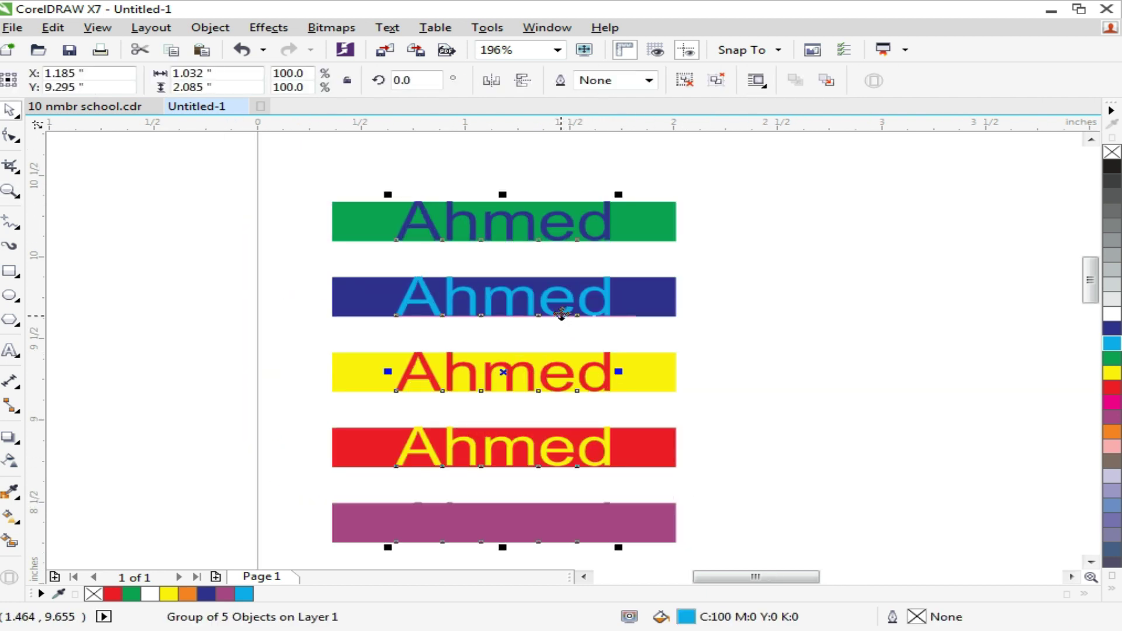
{"action": "left_click", "coordinate": [841, 401]}
{"action": "scroll", "coordinate": [266, 246], "scroll_direction": "down", "scroll_amount": 3}
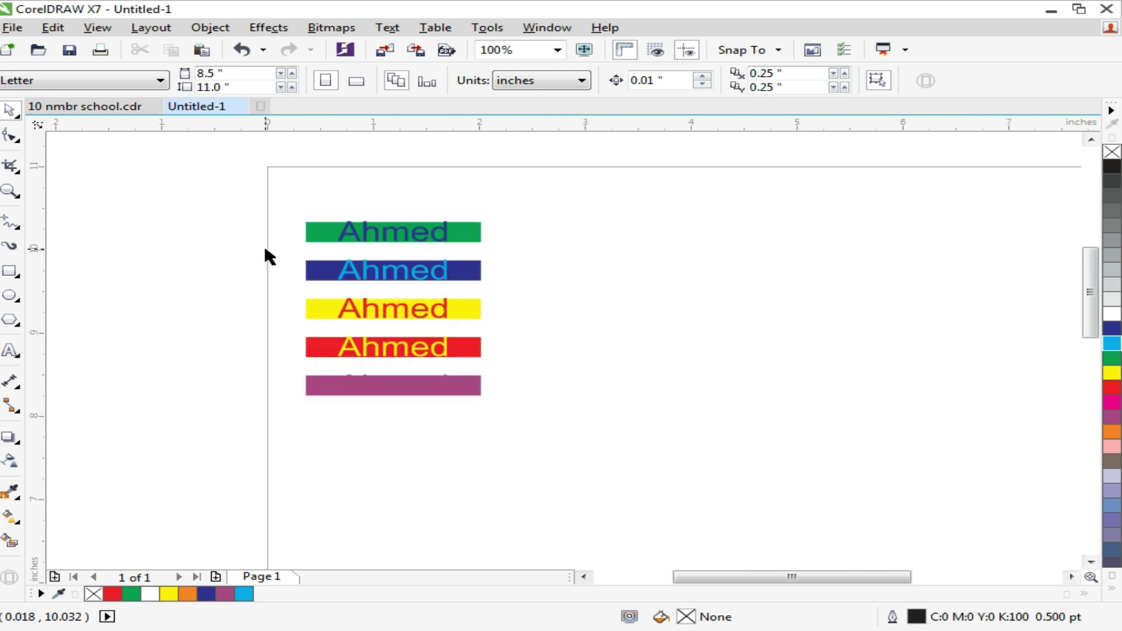
- Move the text group off the bars, back to its place just beyond their right ends
{"action": "left_click_drag", "start_coordinate": [396, 237], "coordinate": [558, 250]}
{"action": "left_click", "coordinate": [672, 301]}
{"action": "key", "text": "z"}
{"action": "left_click_drag", "start_coordinate": [224, 177], "coordinate": [1029, 466]}
{"action": "key", "text": "space"}
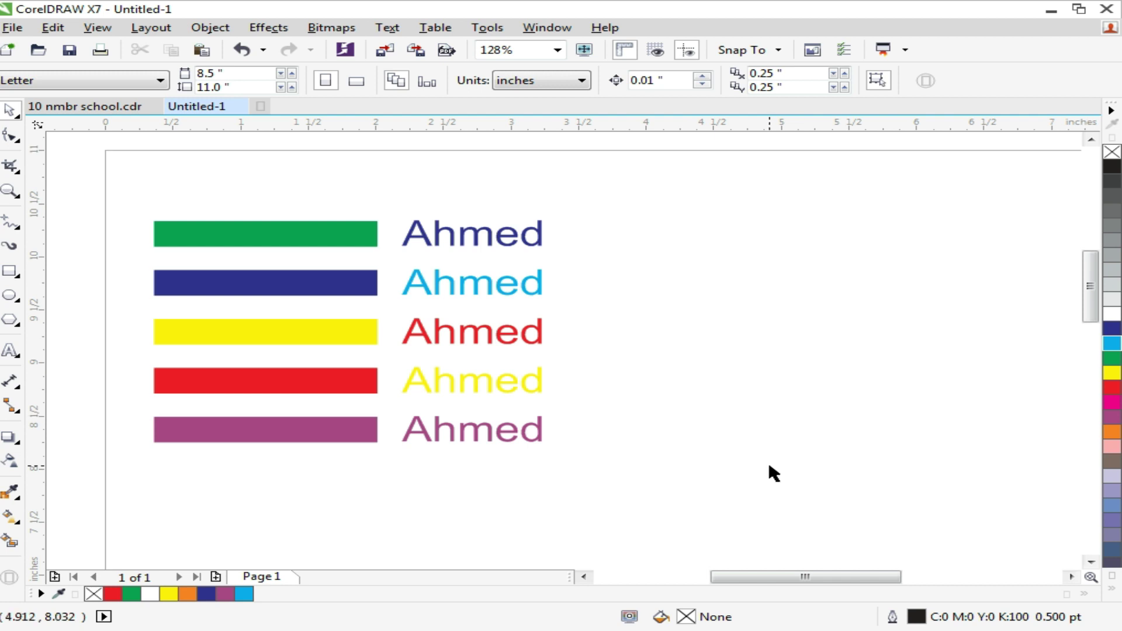
- Move the text group a little further right and undo the move
{"action": "left_click", "coordinate": [512, 331]}
{"action": "left_click_drag", "start_coordinate": [510, 329], "coordinate": [575, 342]}
{"action": "key", "text": "ctrl+z"}
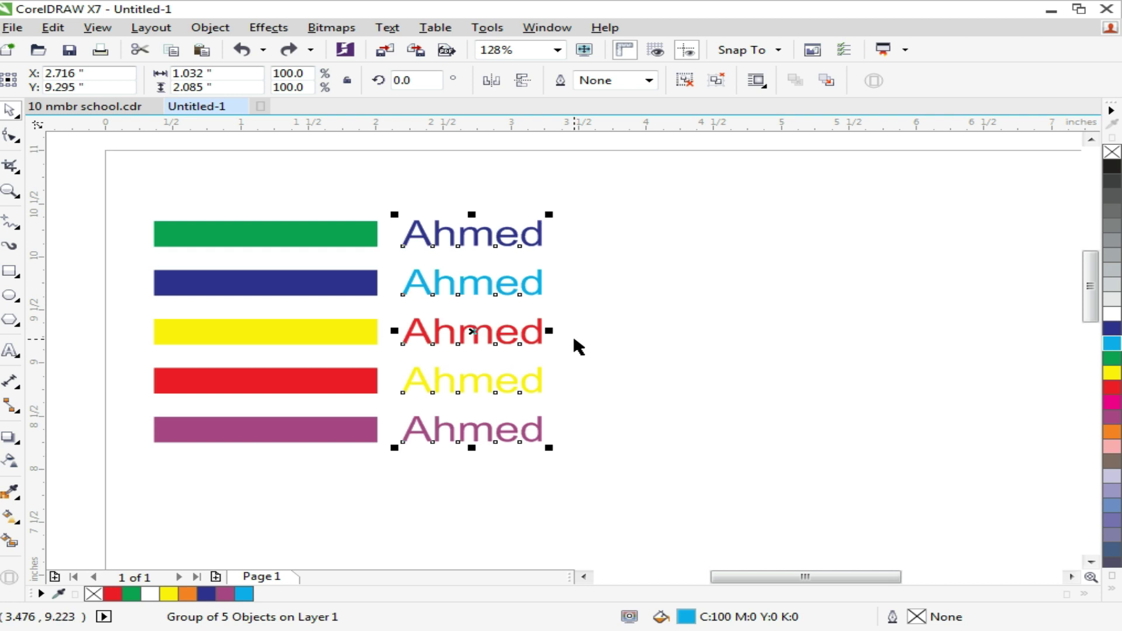
- Ungroup the five texts, try moving the red one away on its own and undo that move
{"action": "key", "text": "ctrl+u"}
{"action": "left_click", "coordinate": [574, 353]}
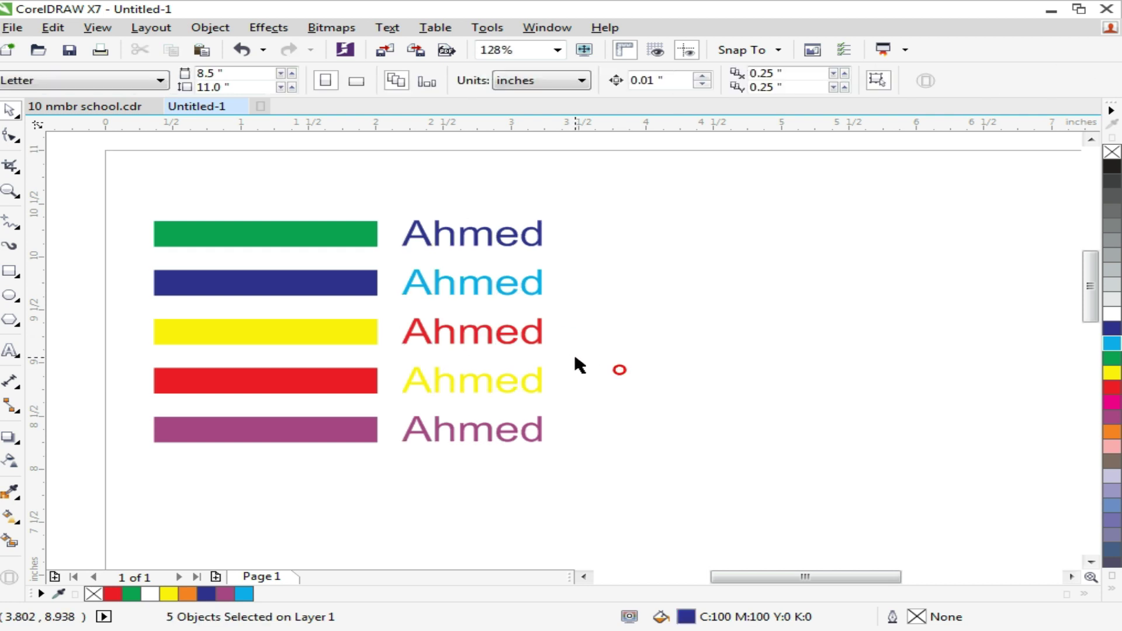
{"action": "left_click_drag", "start_coordinate": [535, 346], "coordinate": [645, 343]}
{"action": "key", "text": "ctrl+z"}
{"action": "left_click", "coordinate": [637, 349]}
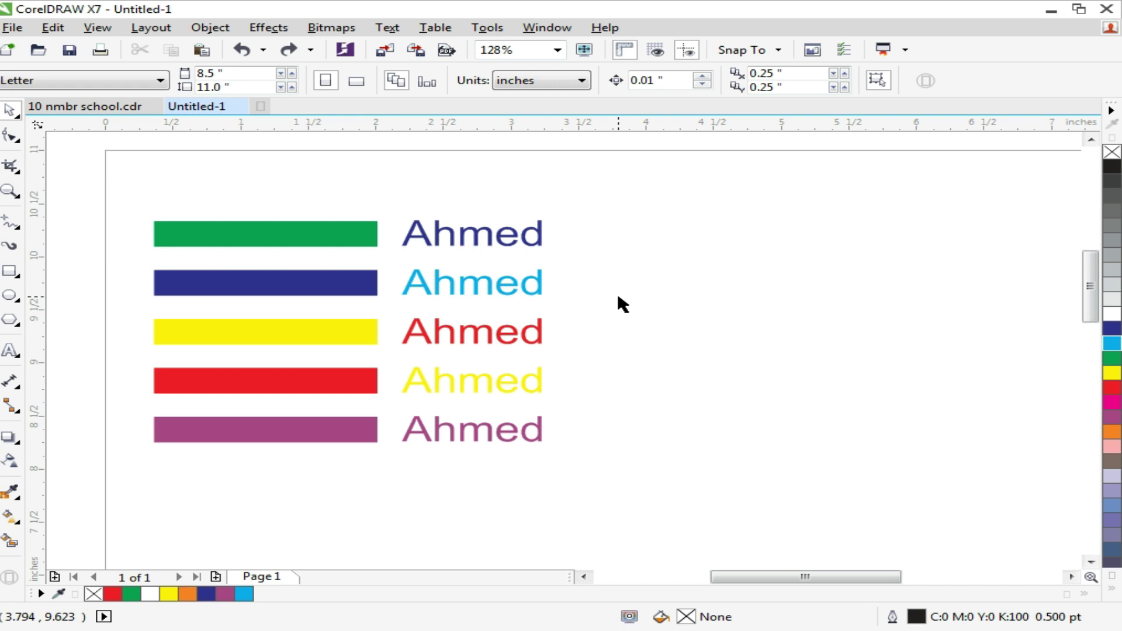
- Delete the dark blue, red, yellow and purple texts, keeping only the light blue one
{"action": "left_click", "coordinate": [501, 242]}
{"action": "key", "text": "Delete"}
{"action": "left_click", "coordinate": [504, 333]}
{"action": "key", "text": "Delete"}
{"action": "left_click", "coordinate": [507, 383]}
{"action": "key", "text": "Delete"}
{"action": "left_click", "coordinate": [502, 443]}
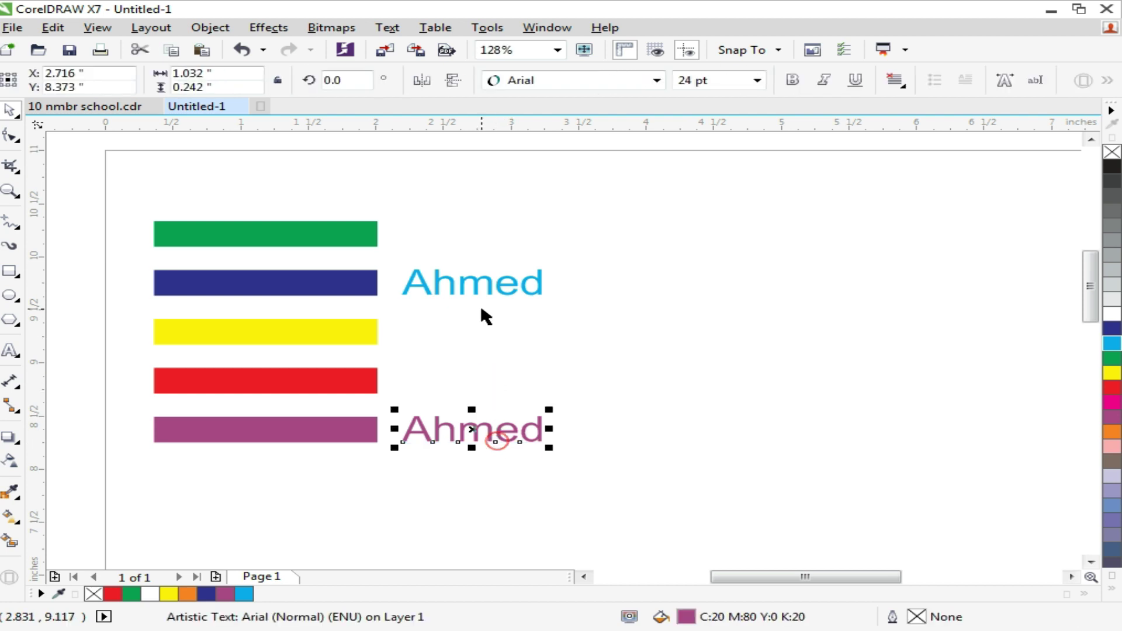
{"action": "key", "text": "Delete"}
- Move the light blue text up beside the green bar
{"action": "left_click", "coordinate": [466, 283]}
{"action": "left_click_drag", "start_coordinate": [466, 282], "coordinate": [465, 225]}
{"action": "key", "text": "z"}
{"action": "left_click_drag", "start_coordinate": [325, 175], "coordinate": [904, 377]}
- Place three copies of the light blue text to its right at uneven distances, the last one beyond the page edge
{"action": "left_click_drag", "start_coordinate": [401, 274], "coordinate": [872, 250]}
{"action": "right_click", "coordinate": [771, 278]}
{"action": "scroll", "coordinate": [500, 230], "scroll_direction": "down", "scroll_amount": 2}
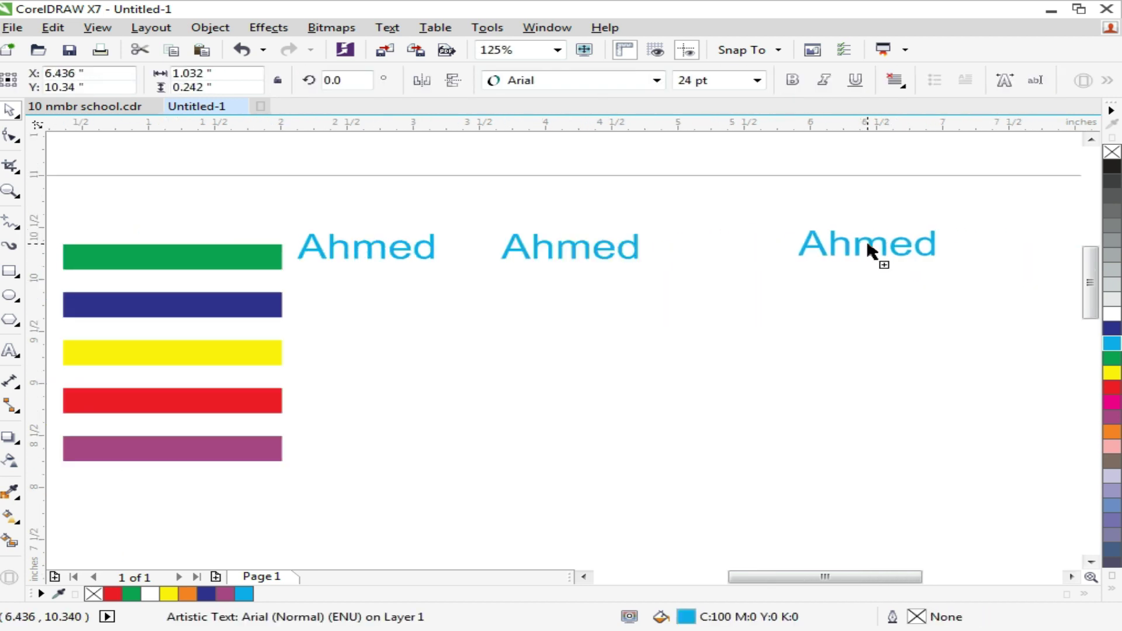
{"action": "scroll", "coordinate": [576, 245], "scroll_direction": "down", "scroll_amount": 3}
{"action": "left_click_drag", "start_coordinate": [442, 250], "coordinate": [626, 253]}
{"action": "right_click", "coordinate": [626, 253]}
{"action": "key", "text": "F2"}
{"action": "left_click_drag", "start_coordinate": [125, 208], "coordinate": [653, 341]}
{"action": "left_click", "coordinate": [605, 401]}
- Align the four light blue texts along their top edges and distribute them with equal horizontal spacing
{"action": "left_click_drag", "start_coordinate": [338, 271], "coordinate": [929, 390]}
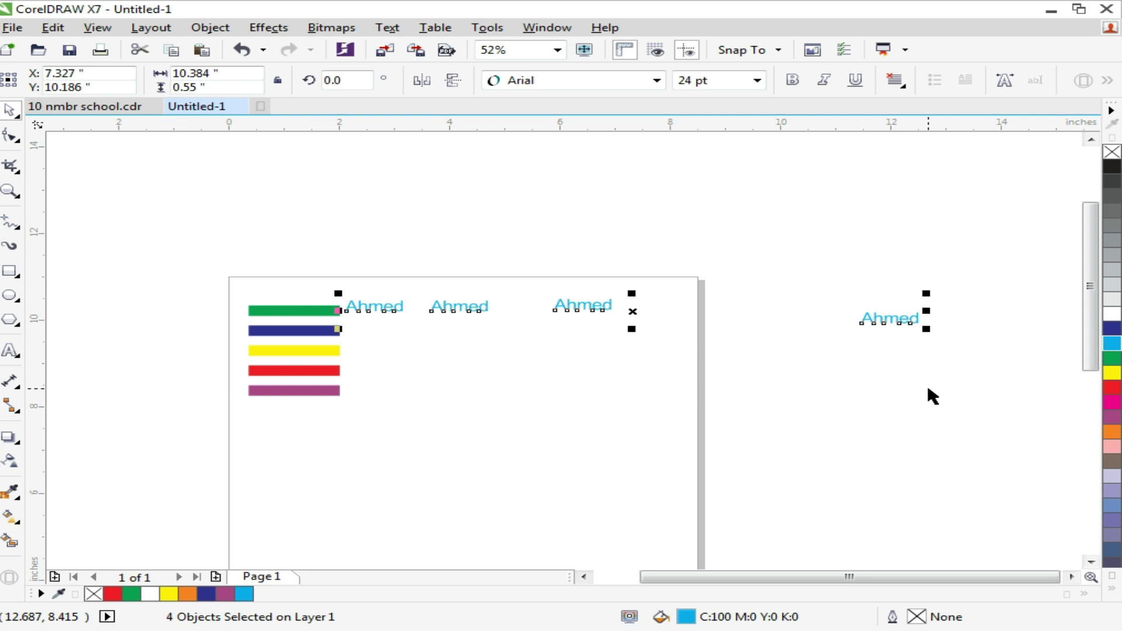
{"action": "key", "text": "t"}
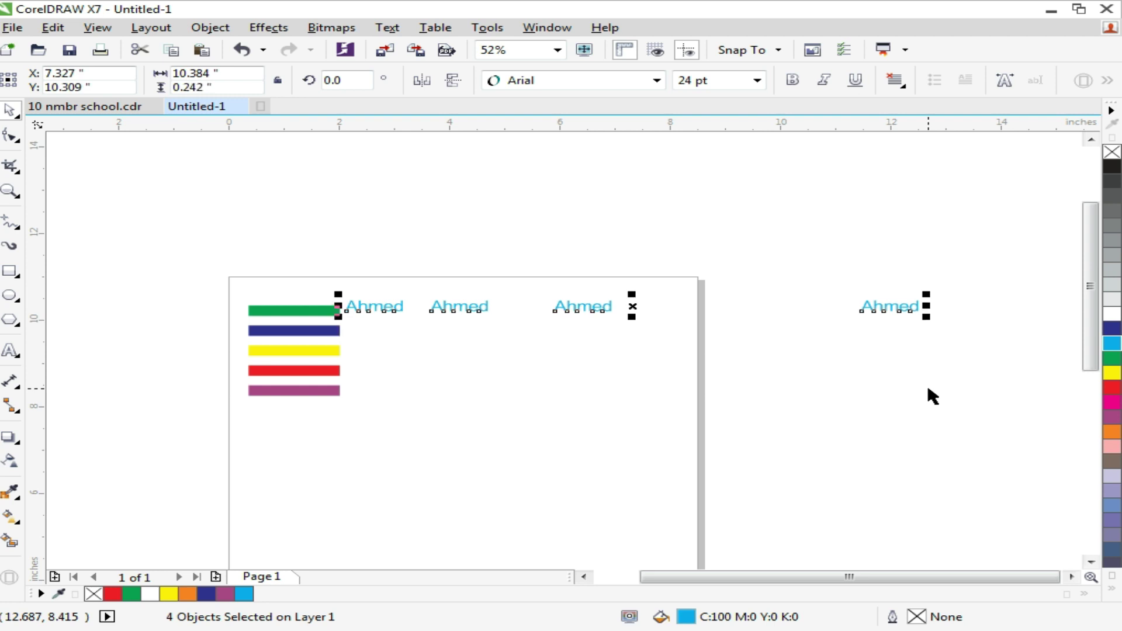
{"action": "key", "text": "shift+p"}
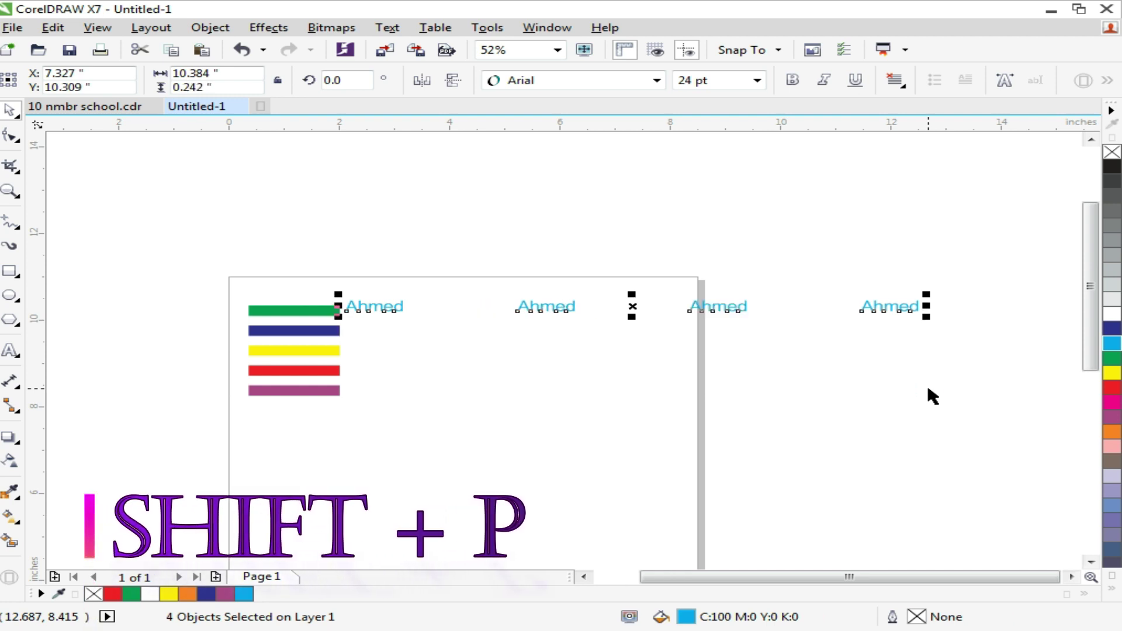
- Undo the horizontal distribution of the four light blue texts and apply the equal spacing again
{"action": "left_click", "coordinate": [654, 408]}
{"action": "left_click_drag", "start_coordinate": [948, 267], "coordinate": [345, 345]}
{"action": "key", "text": "ctrl+z"}
{"action": "left_click_drag", "start_coordinate": [915, 355], "coordinate": [331, 218]}
{"action": "left_click_drag", "start_coordinate": [1009, 242], "coordinate": [338, 371]}
{"action": "key", "text": "shift+p"}
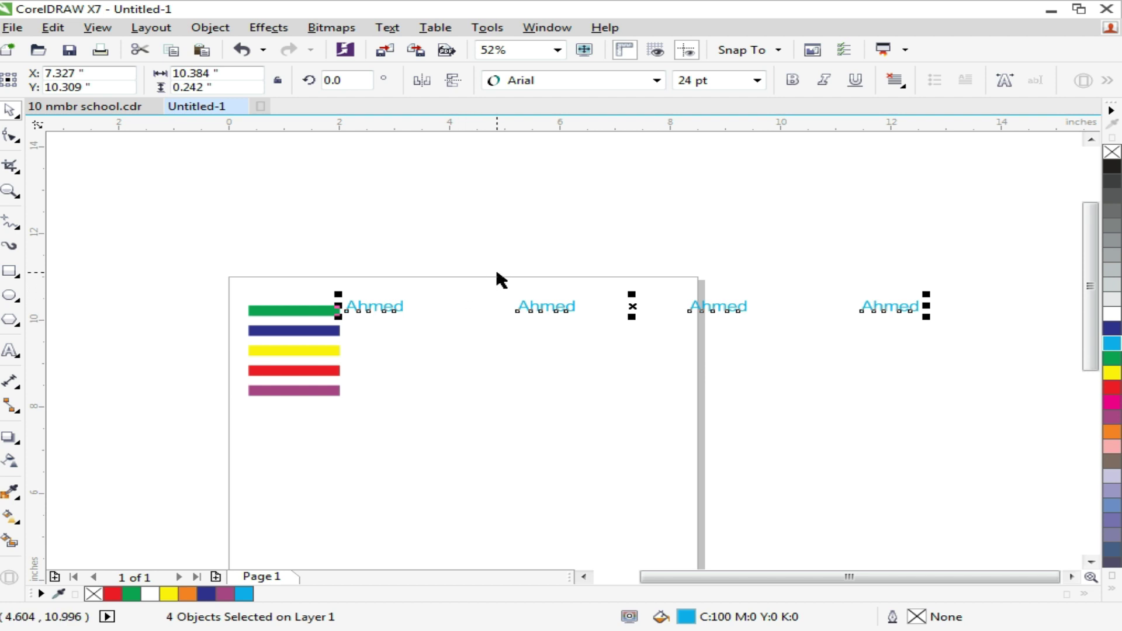
{"action": "left_click", "coordinate": [522, 222]}
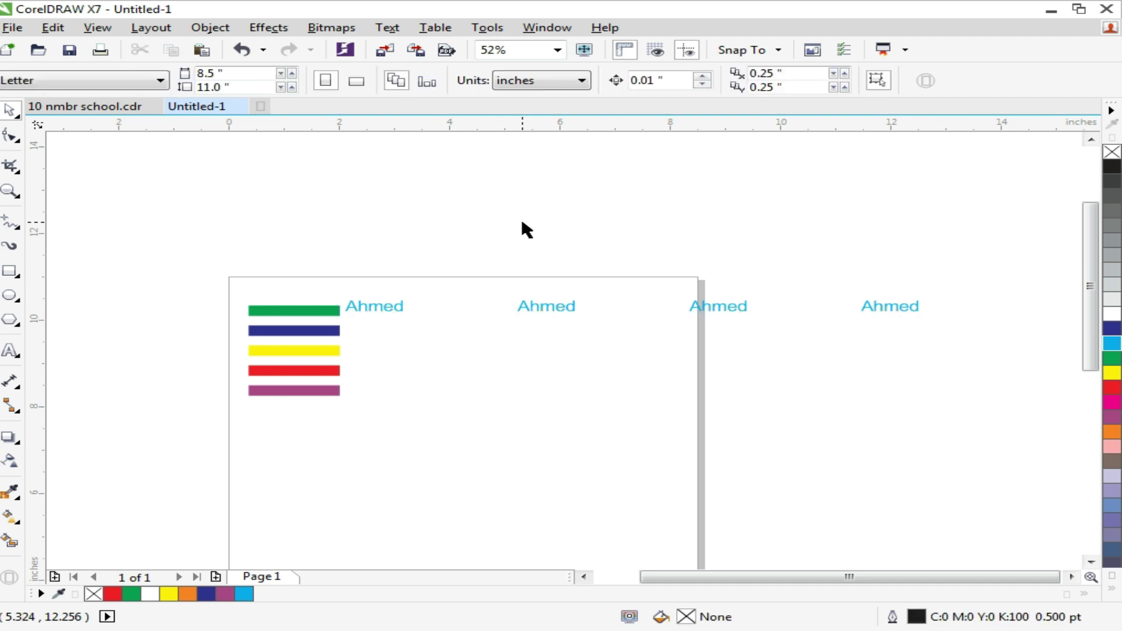